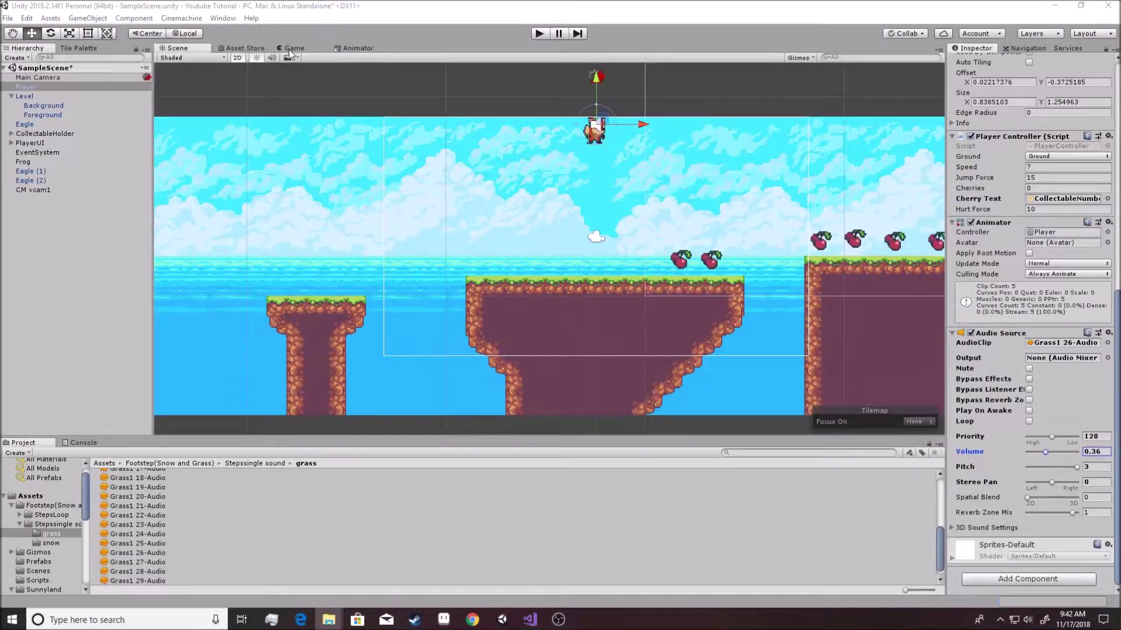
- Browse the Asset Store's Audio category, showing 4544 results
left_click(239, 49)
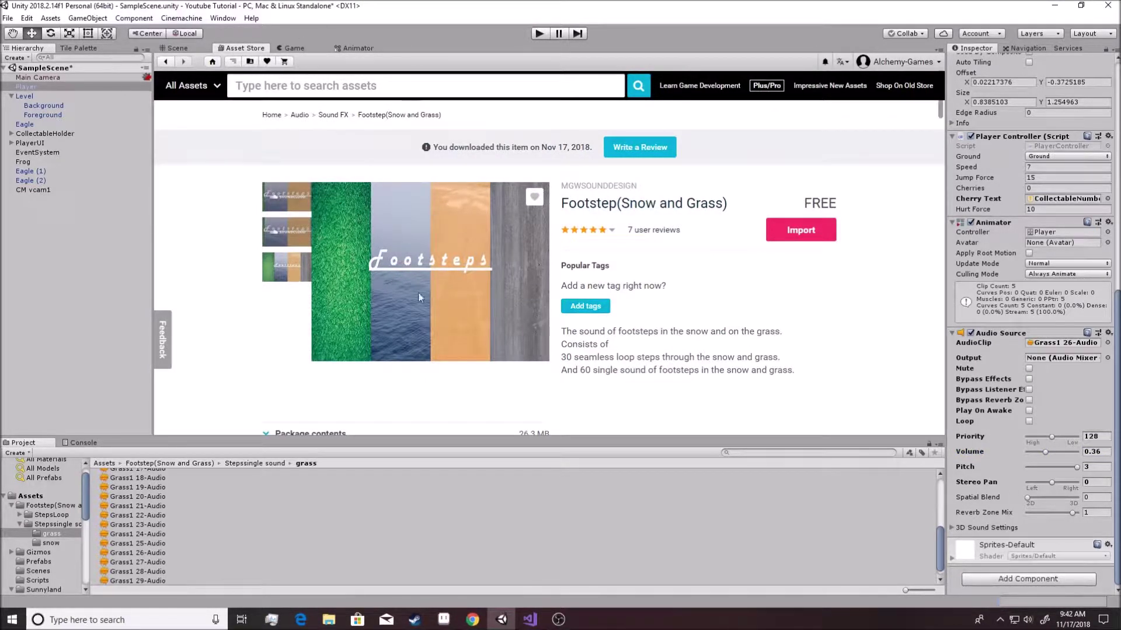
left_click(217, 88)
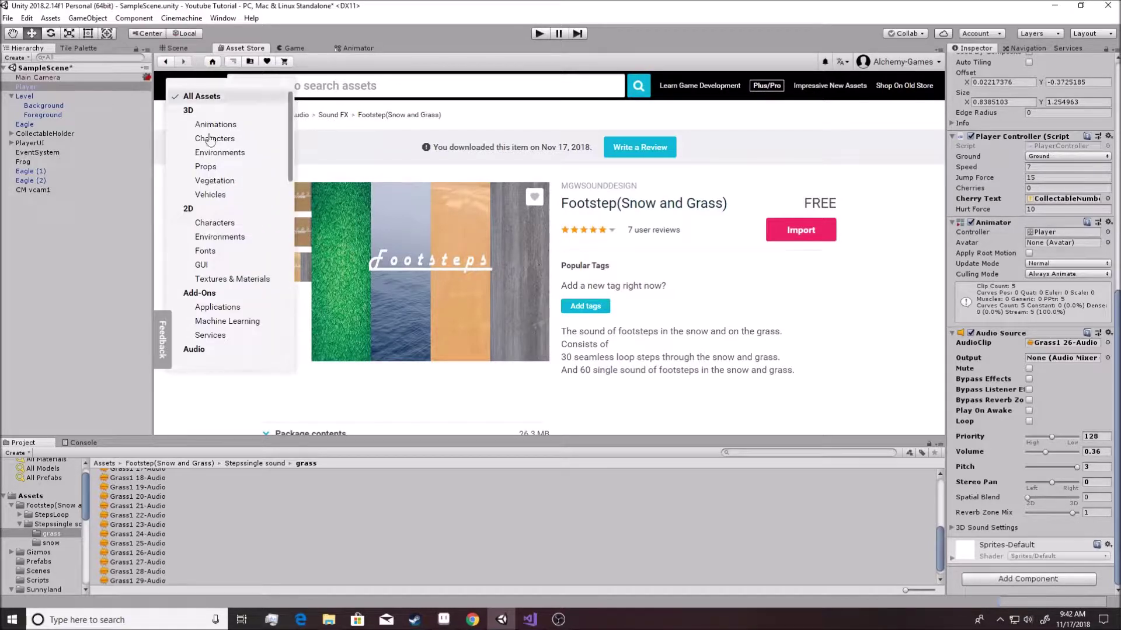
scroll(252, 197, "down", 3)
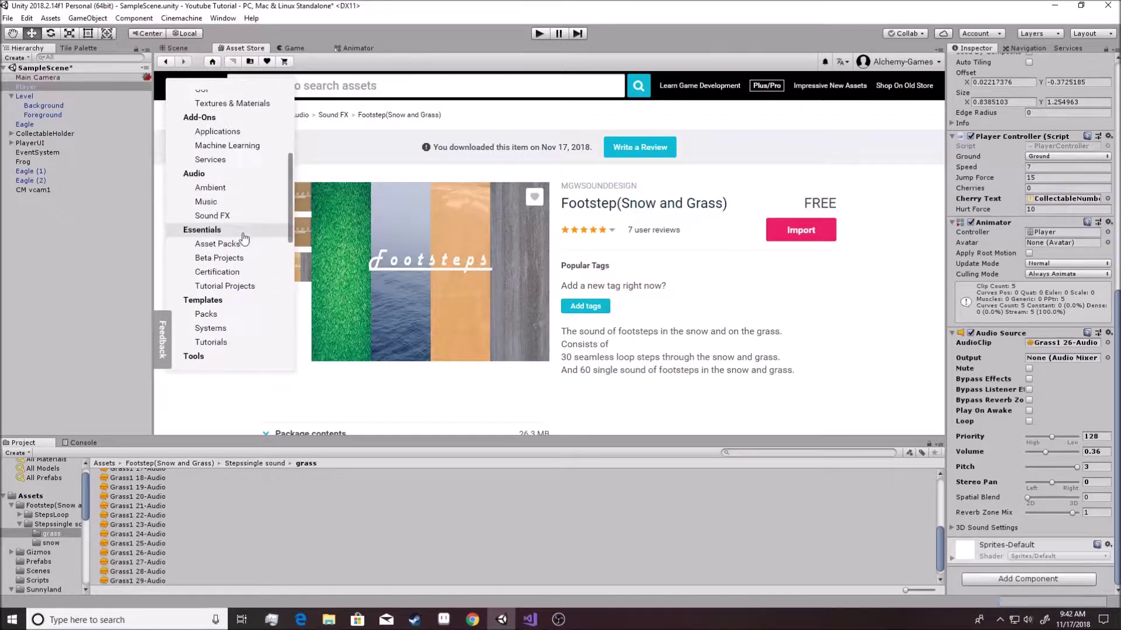
left_click(210, 178)
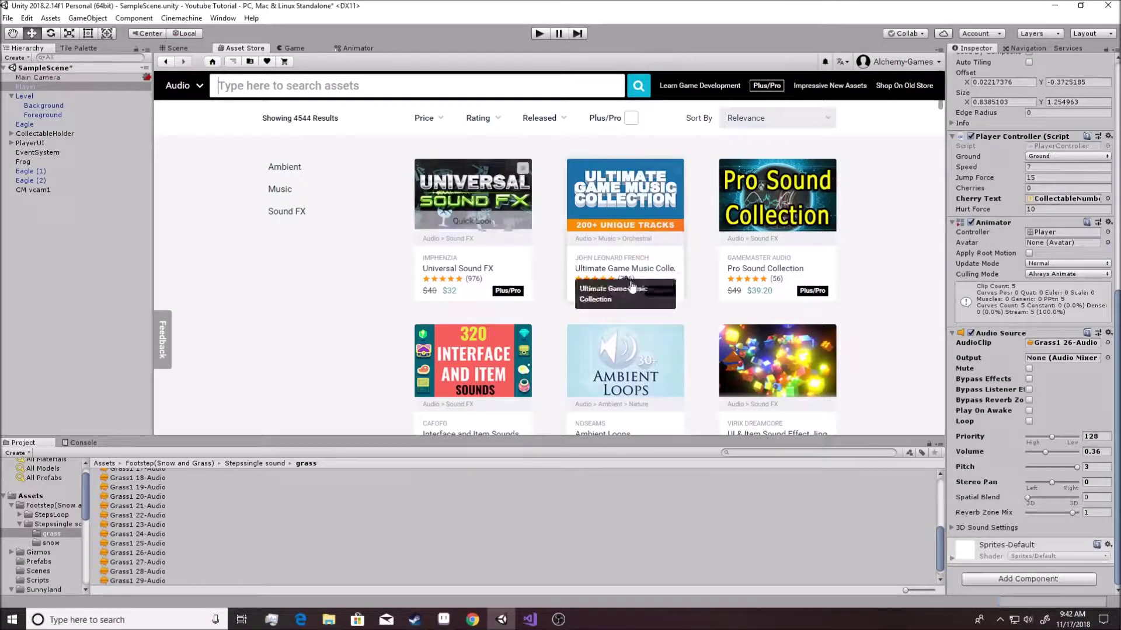
- Filter the Audio assets to free ($0) only and read a pack's full description
scroll(592, 259, "down", 8)
scroll(592, 259, "up", 8)
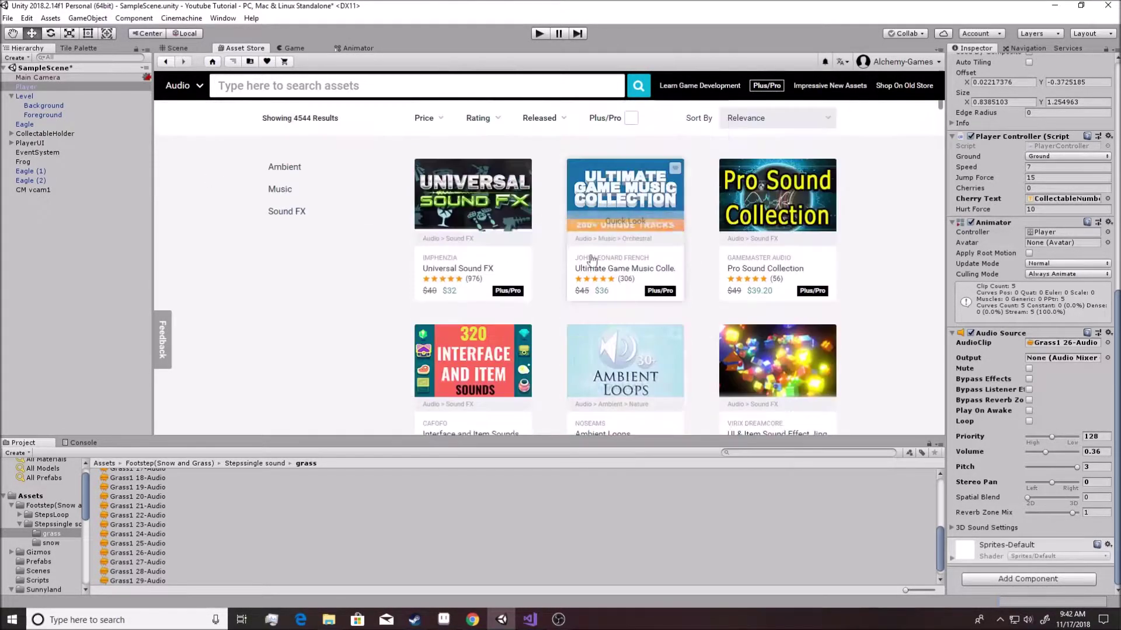
left_click(424, 118)
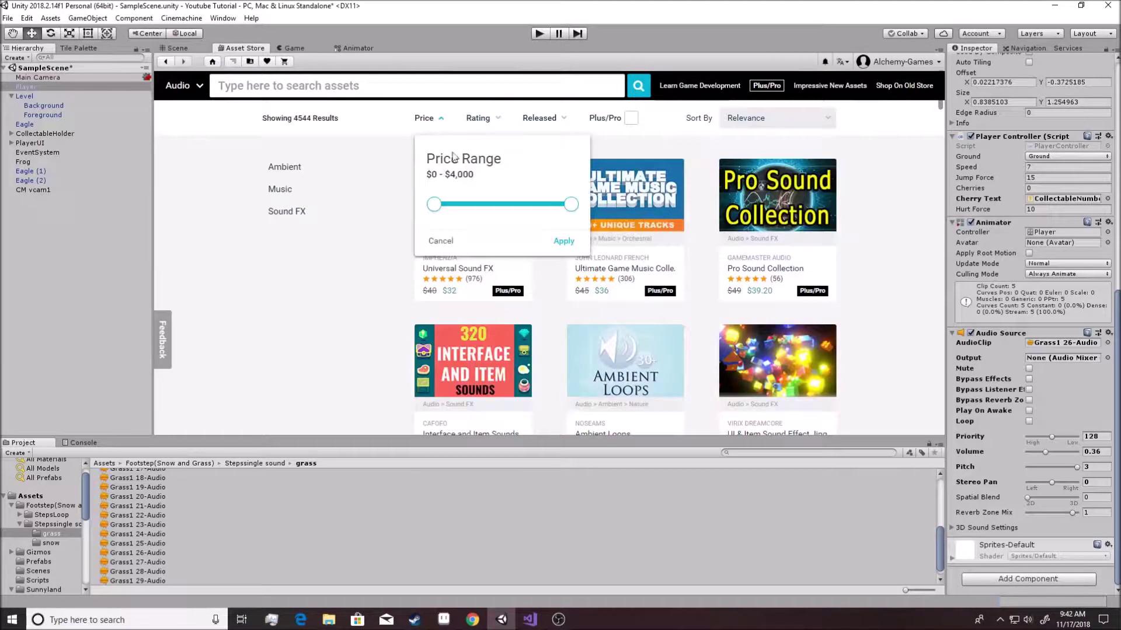
left_click(564, 242)
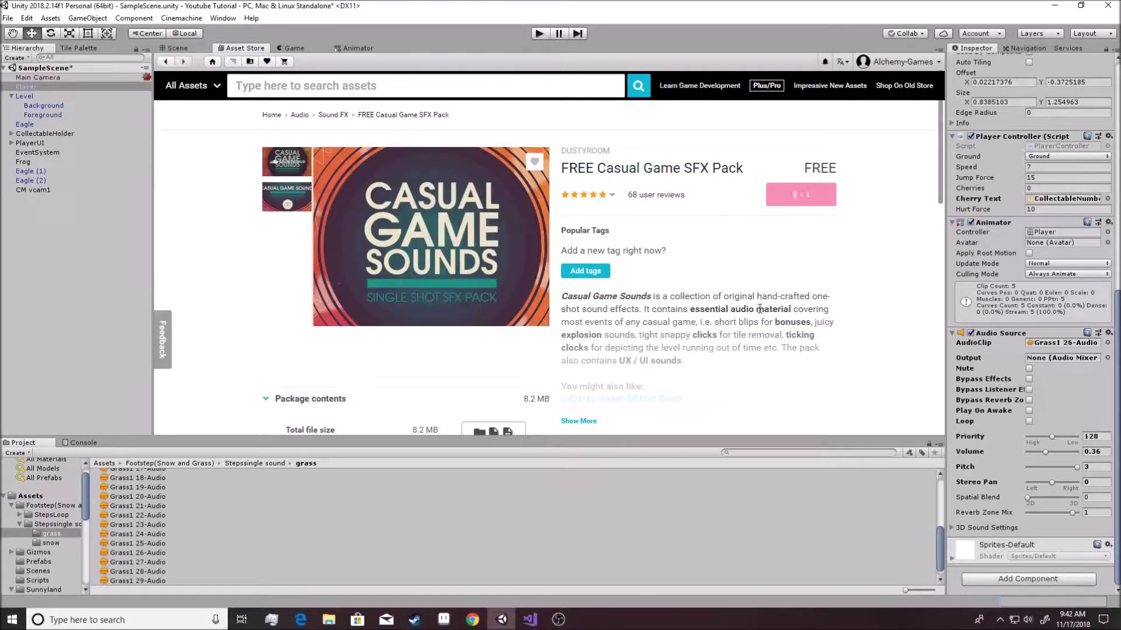
scroll(600, 400, "down", 1)
left_click(579, 363)
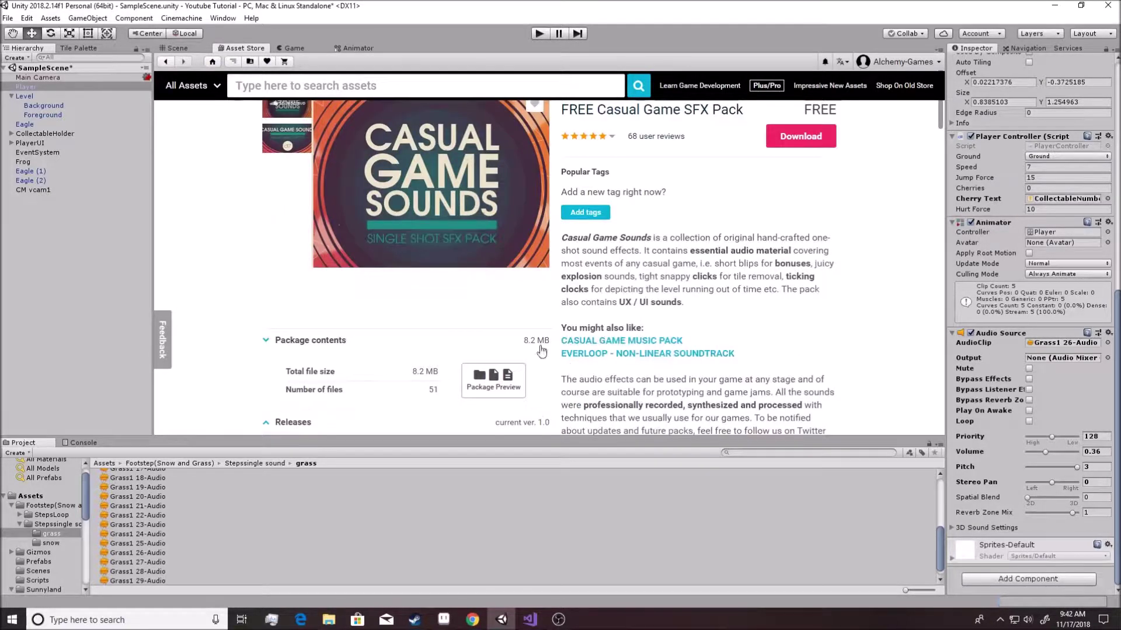
scroll(590, 350, "down", 6)
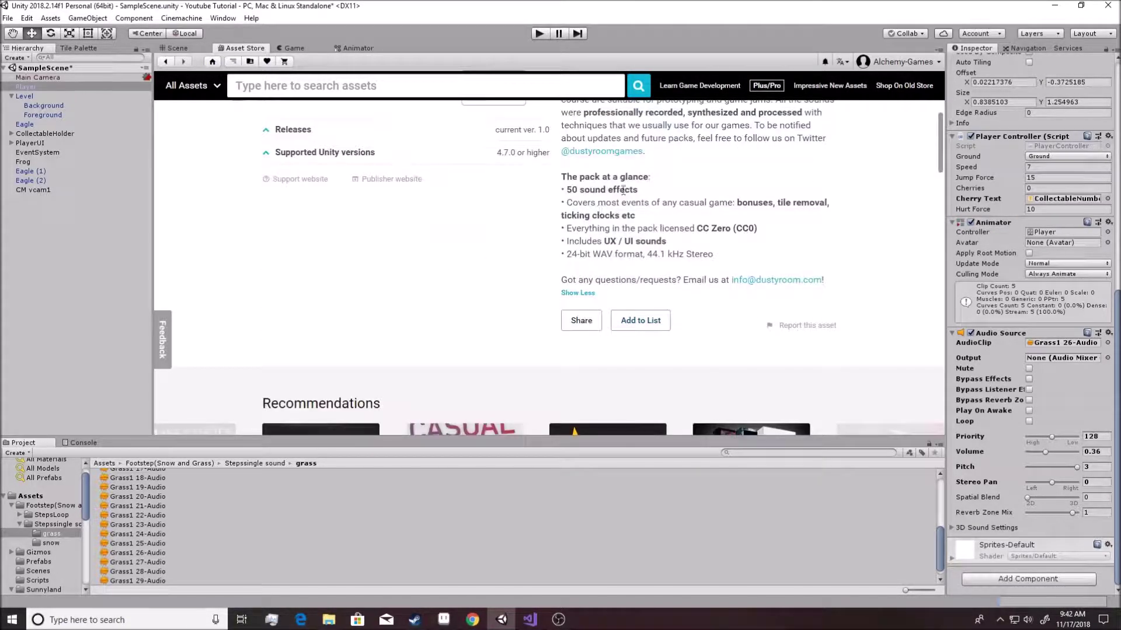
scroll(734, 283, "up", 4)
scroll(734, 298, "up", 3)
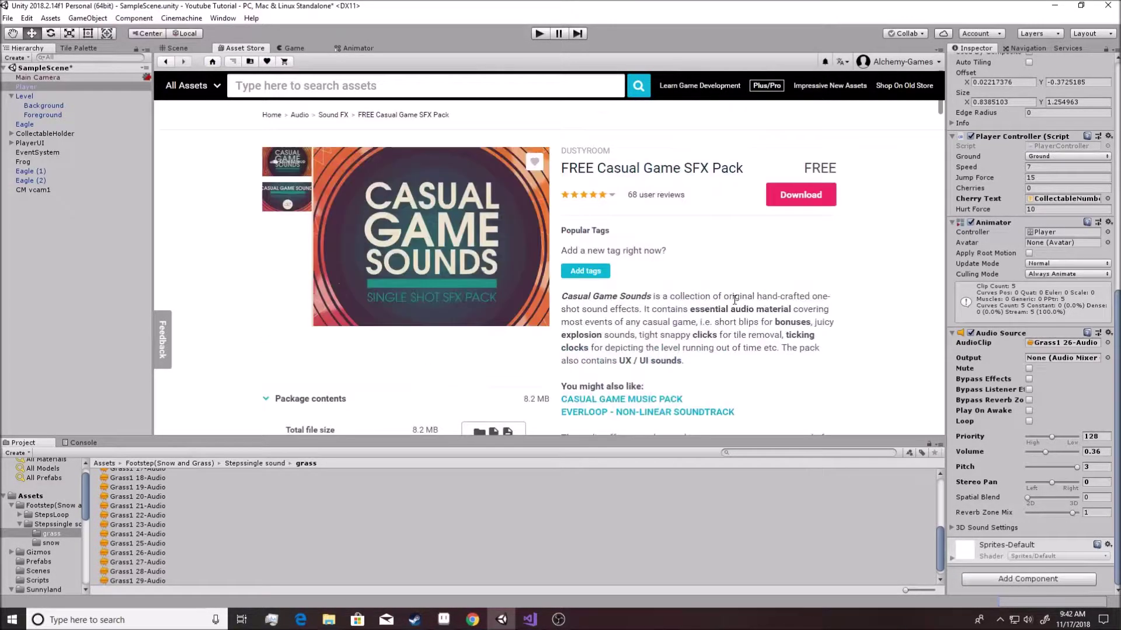
scroll(734, 301, "down", 4)
scroll(731, 308, "down", 5)
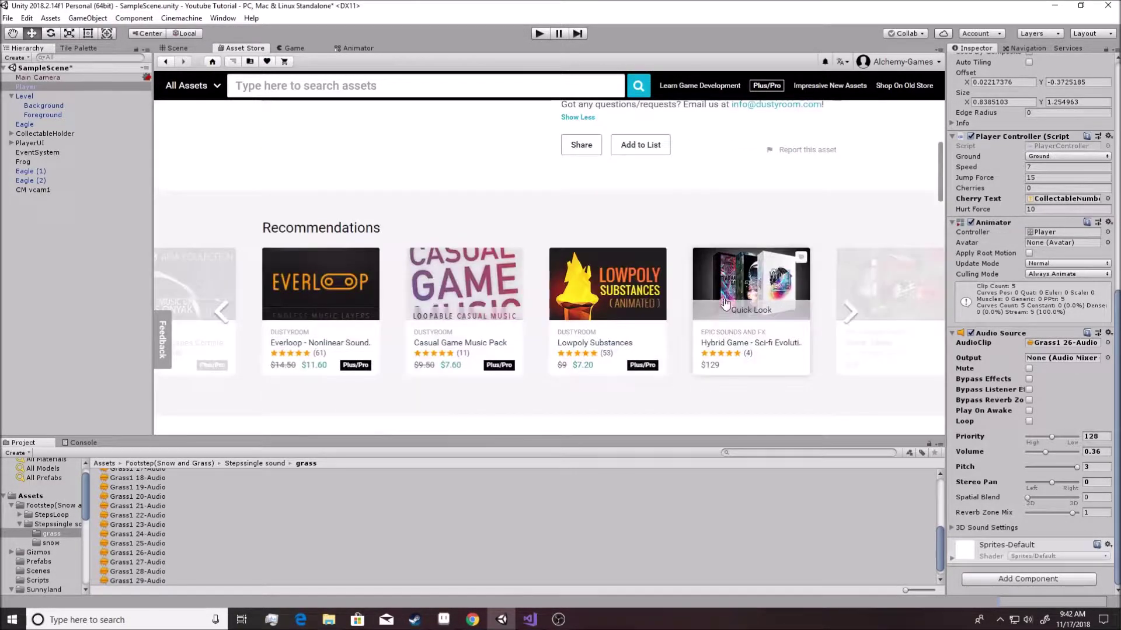
scroll(779, 293, "up", 9)
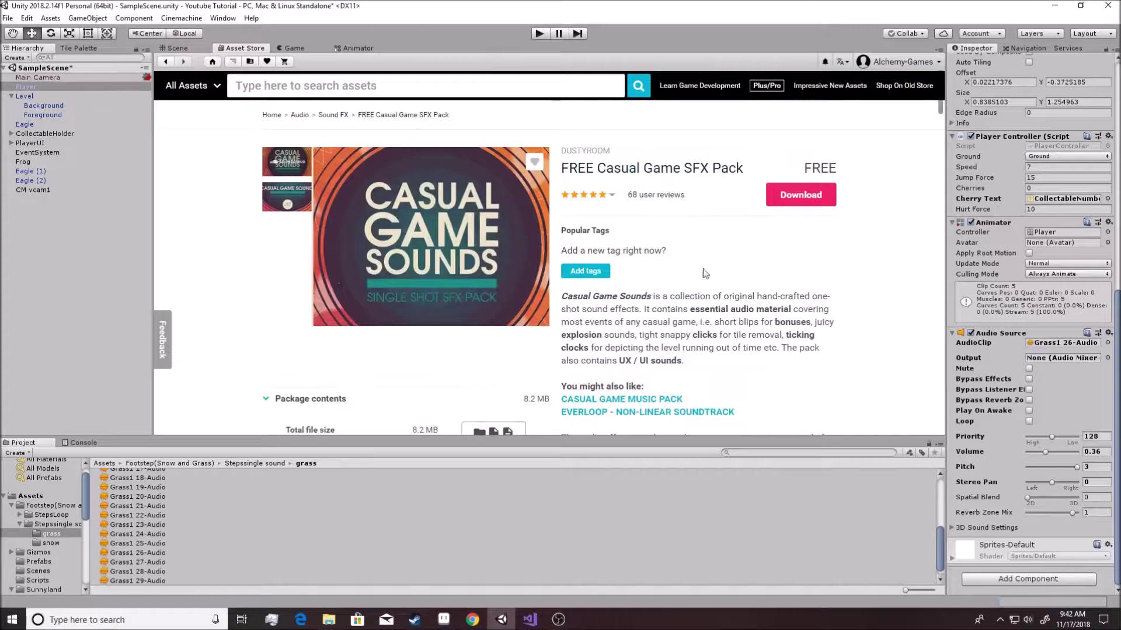
- Search for 'explosion sound' and import the free Retro Noisy Explosion Sound Pack Lite
left_click(324, 86)
type("exp")
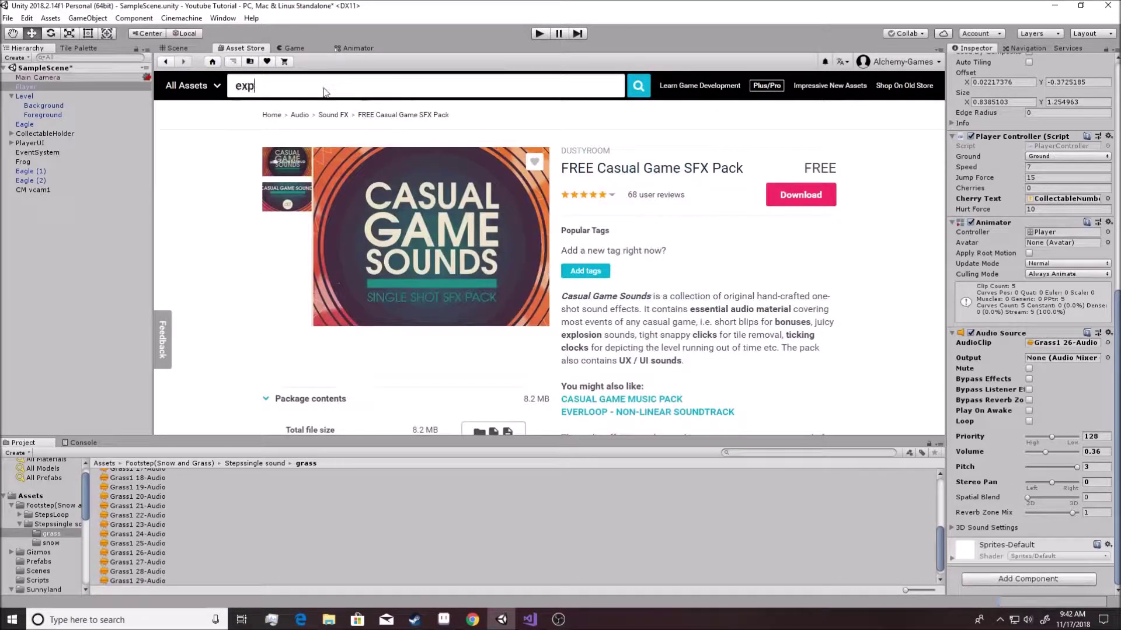
type("losion sound")
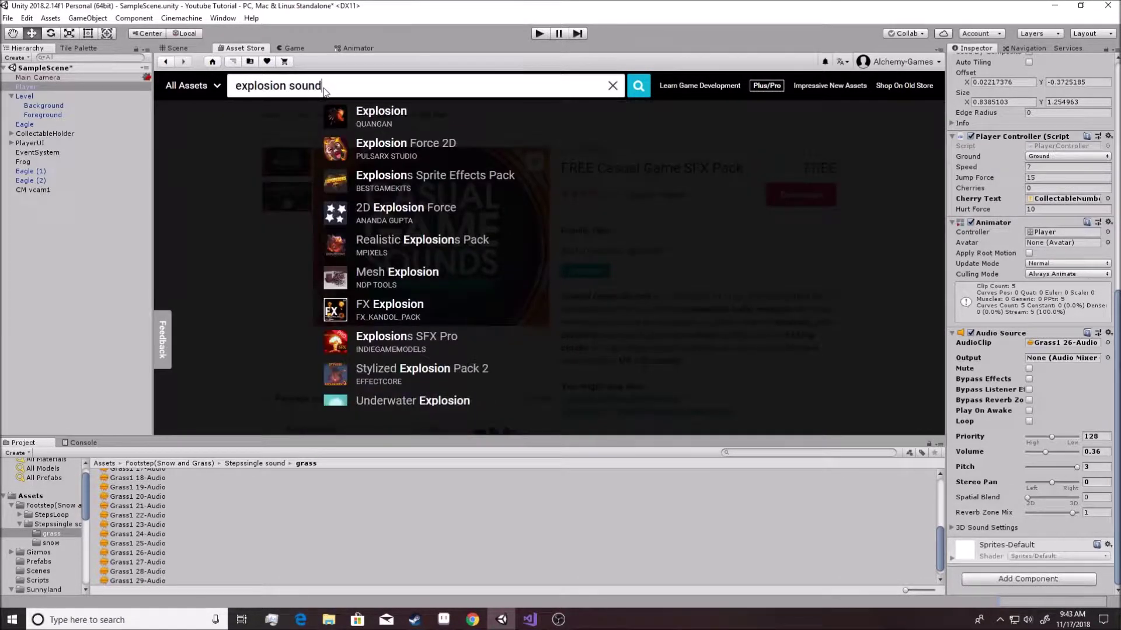
key("Return")
left_click(371, 299)
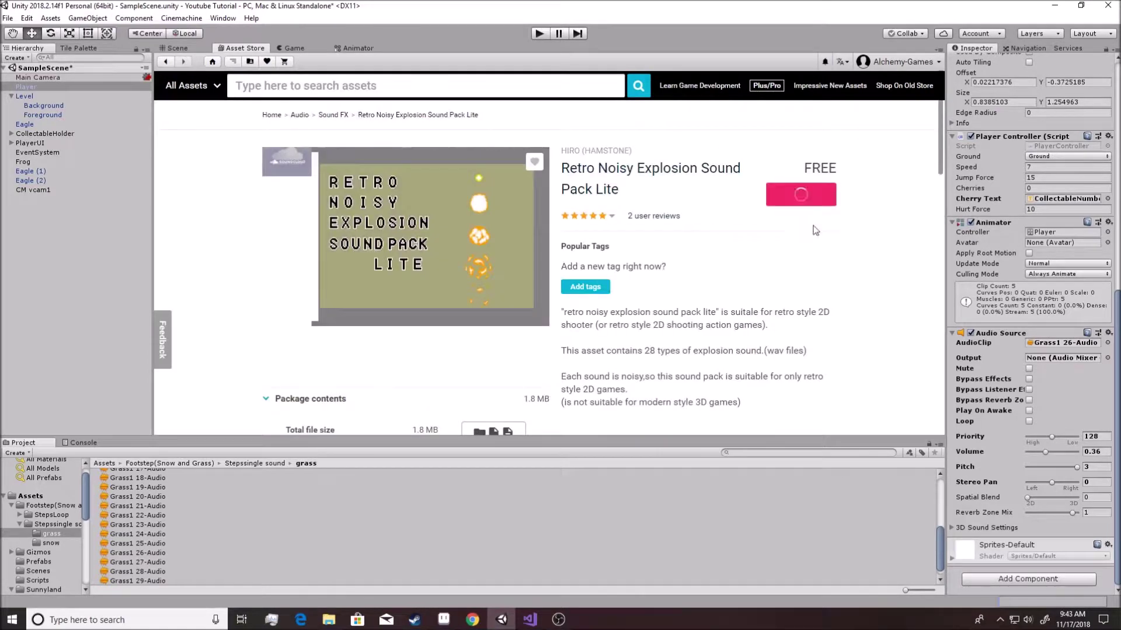
left_click(801, 193)
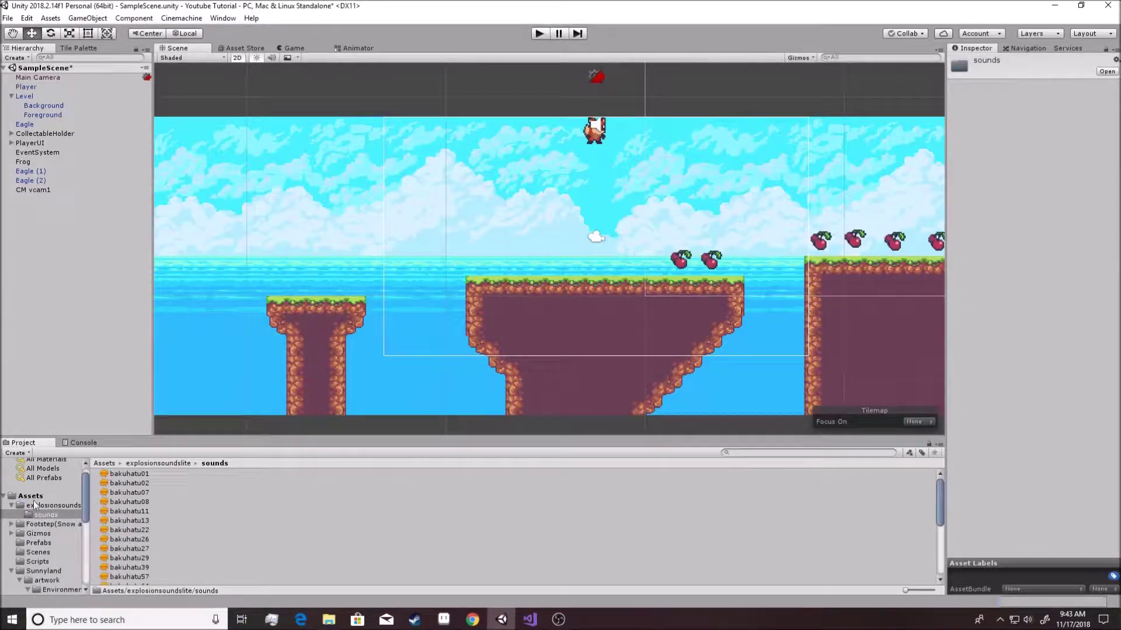
- Preview the bakuhatu01, bakuhatu07, bakuhatu08 and bakuhatu11 explosion clips
left_click(139, 475)
left_click(1112, 385)
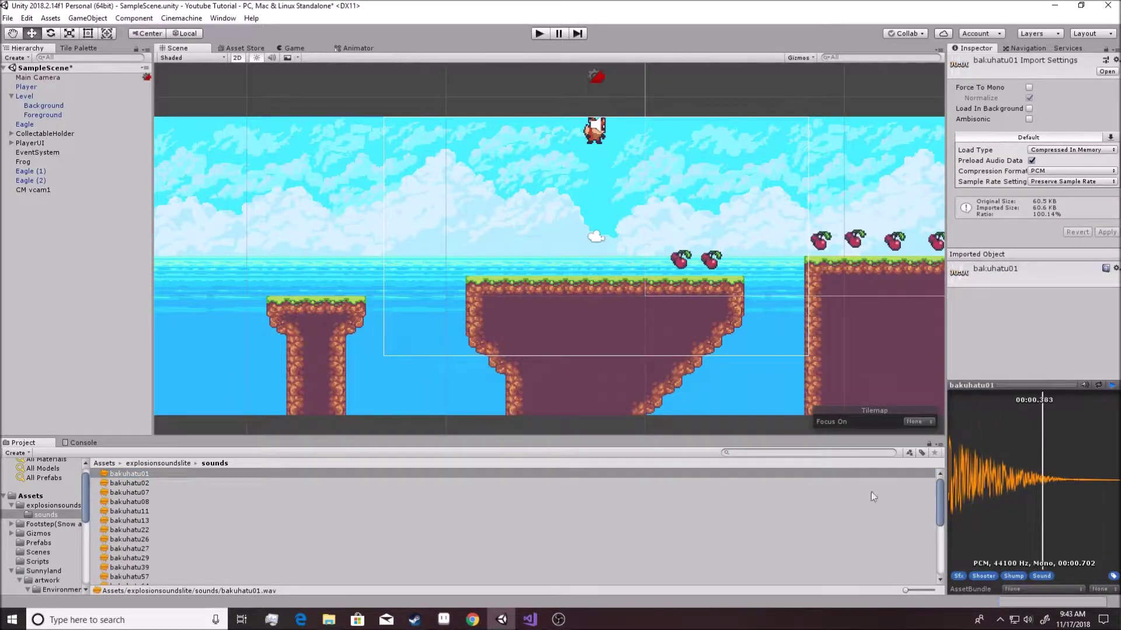
left_click(642, 483)
left_click(148, 493)
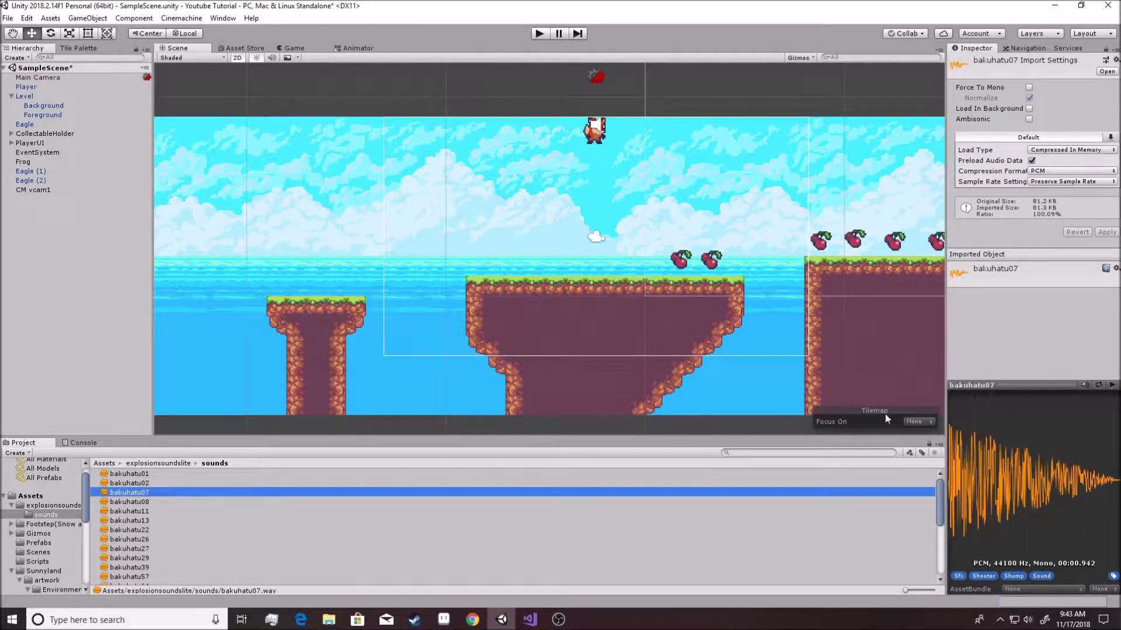
left_click(1112, 386)
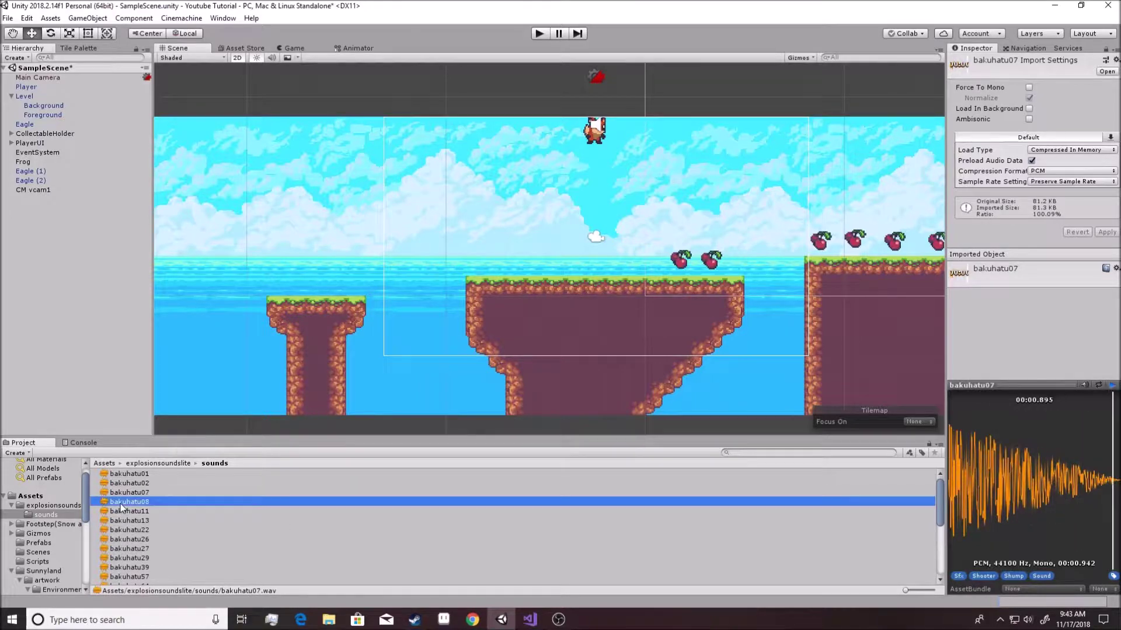
key("Down")
left_click(1112, 386)
key("Down")
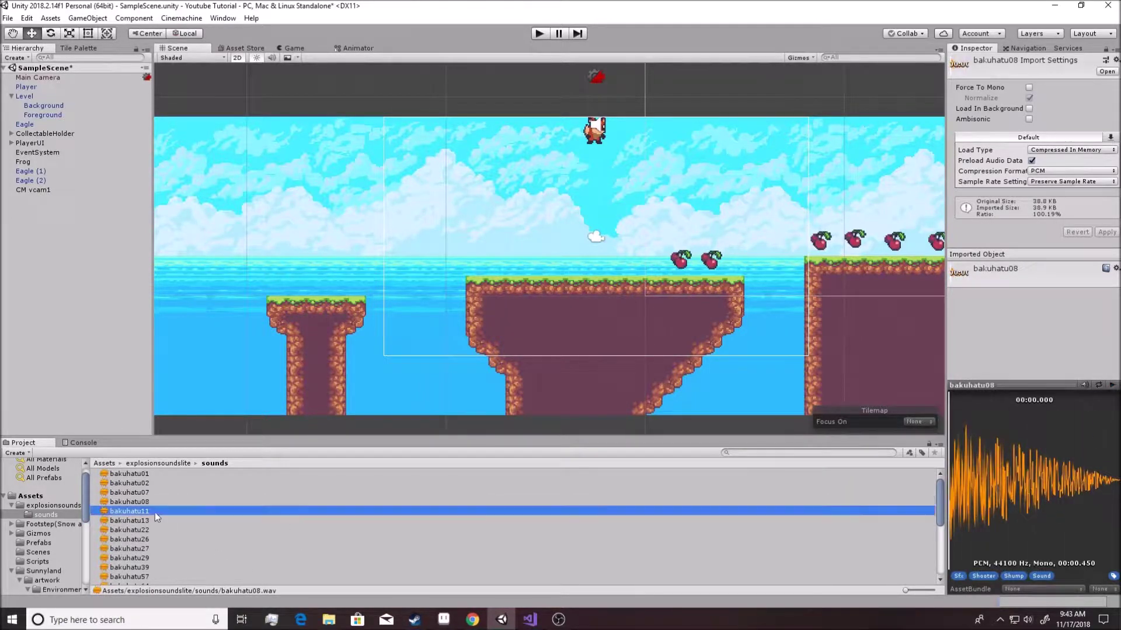
left_click(1112, 385)
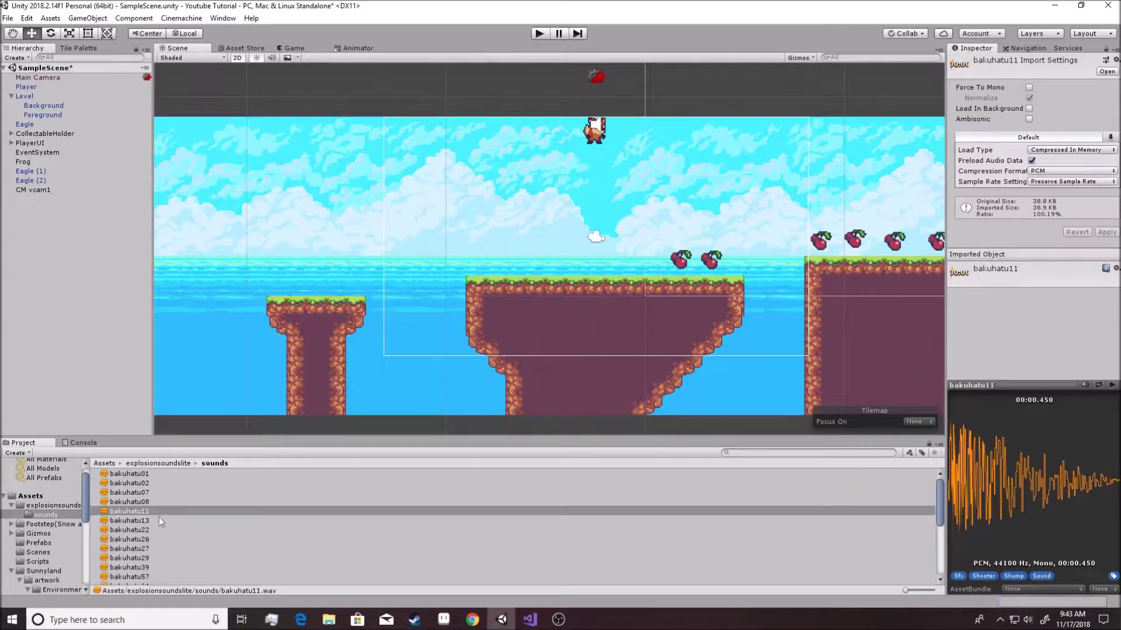
- Preview bakuhatu13 and bakuhatu26, then inspect bakuhatu39 and bakuhatu57
left_click(159, 520)
left_click(1112, 386)
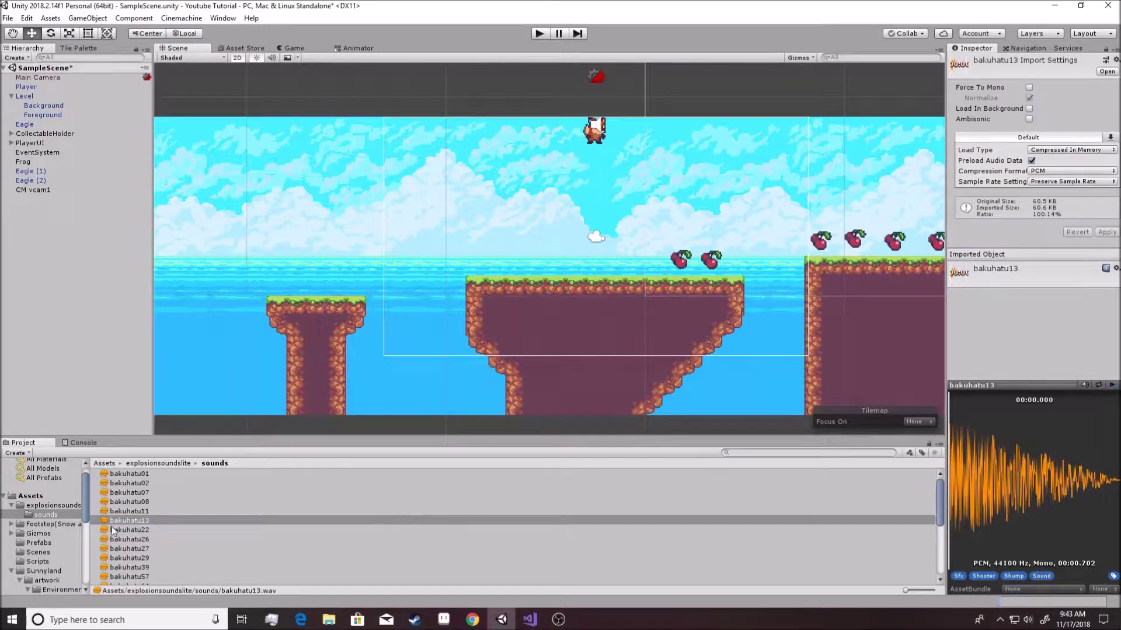
key("Down")
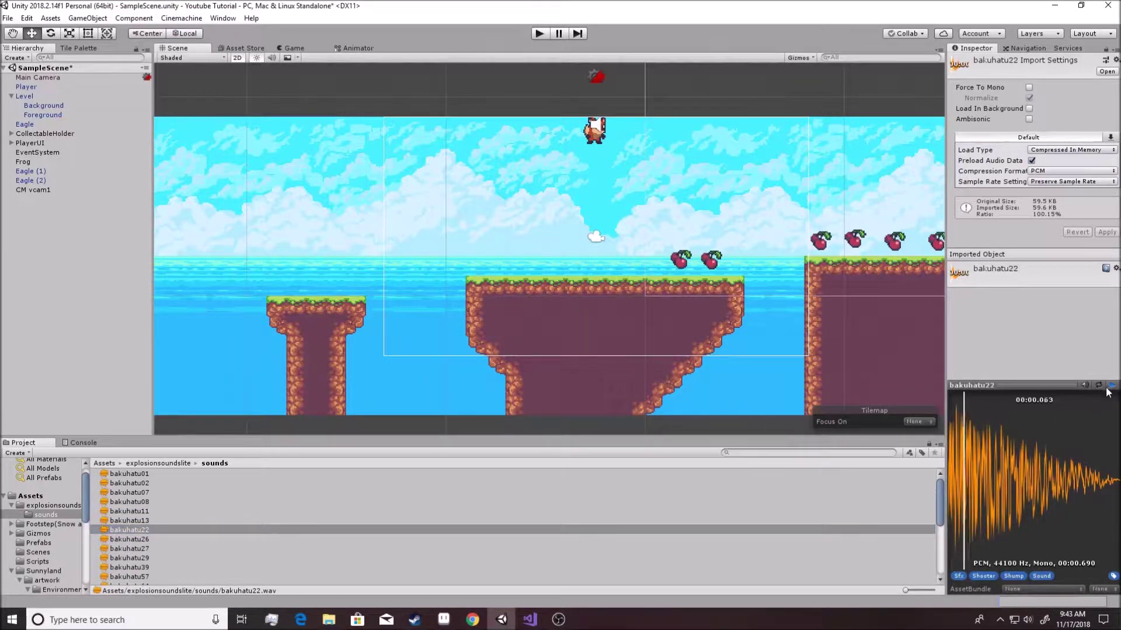
key("Down")
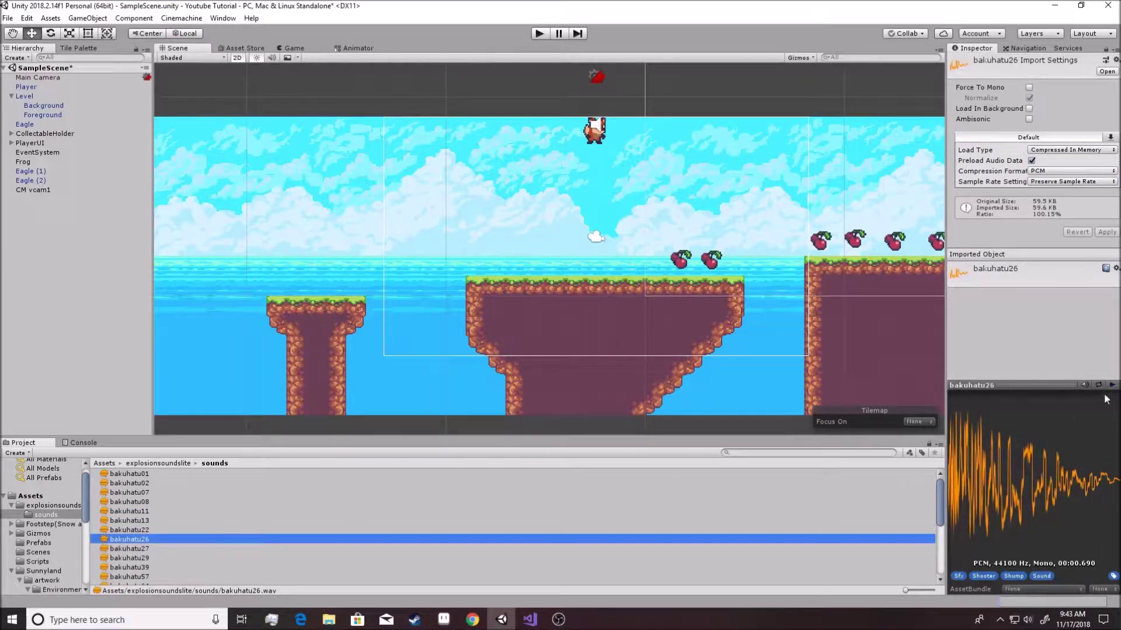
left_click(1113, 386)
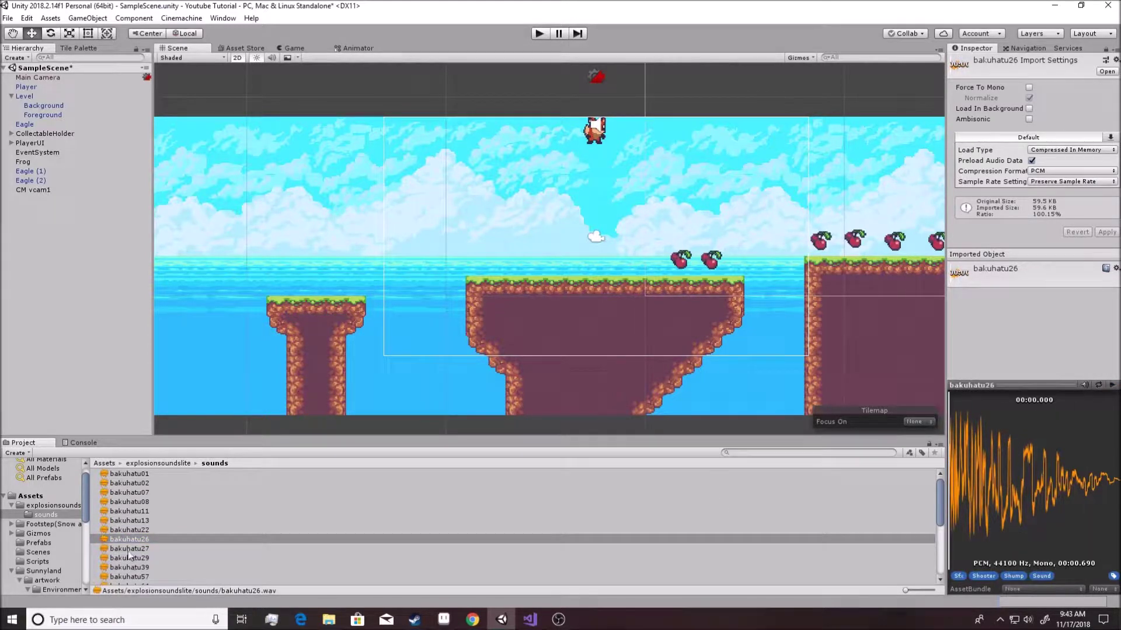
key("Down")
key("Down")
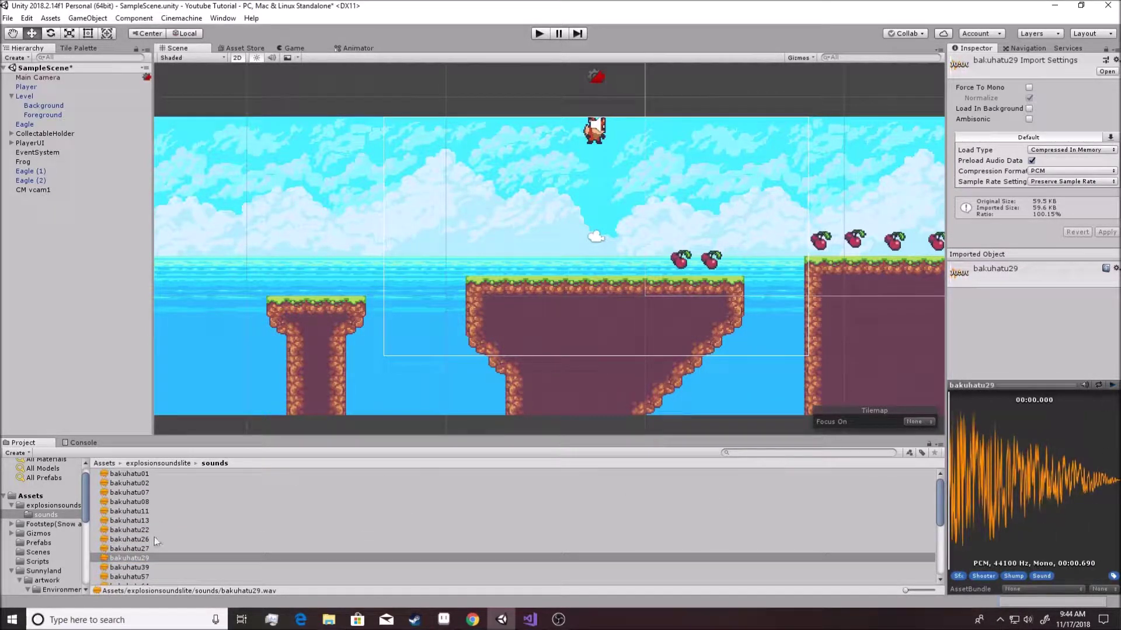
left_click(135, 567)
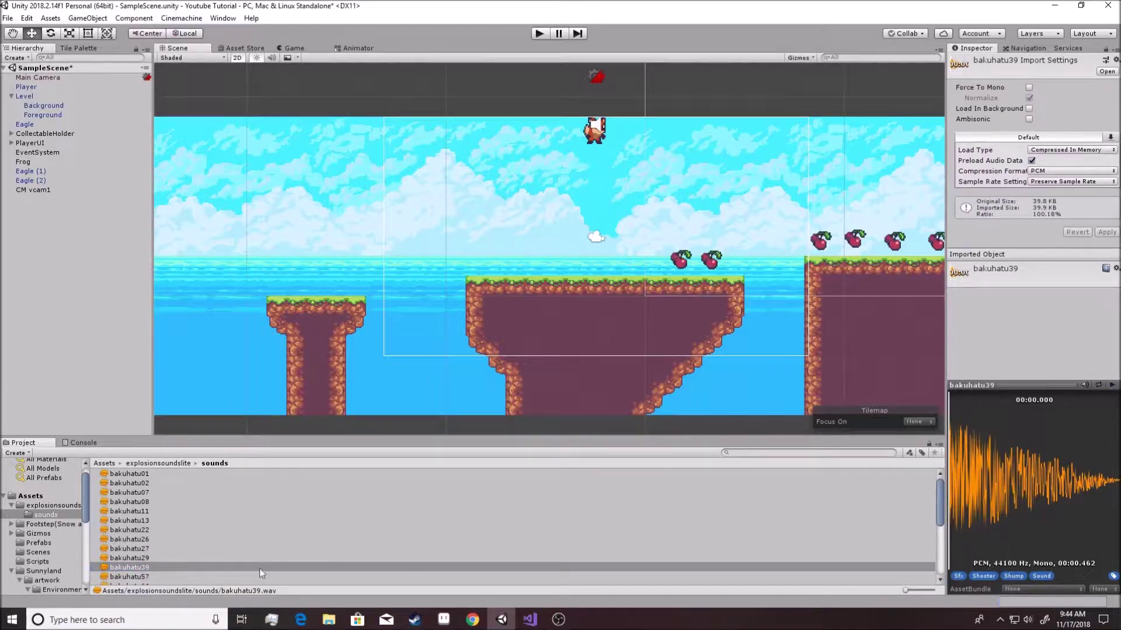
left_click(121, 577)
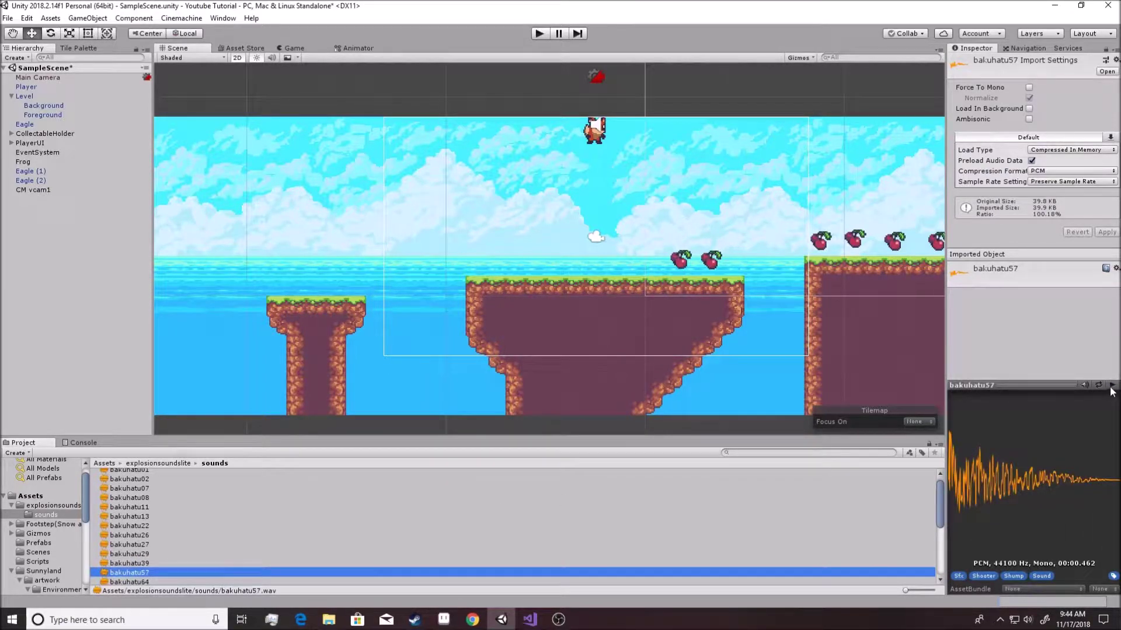
key("Up")
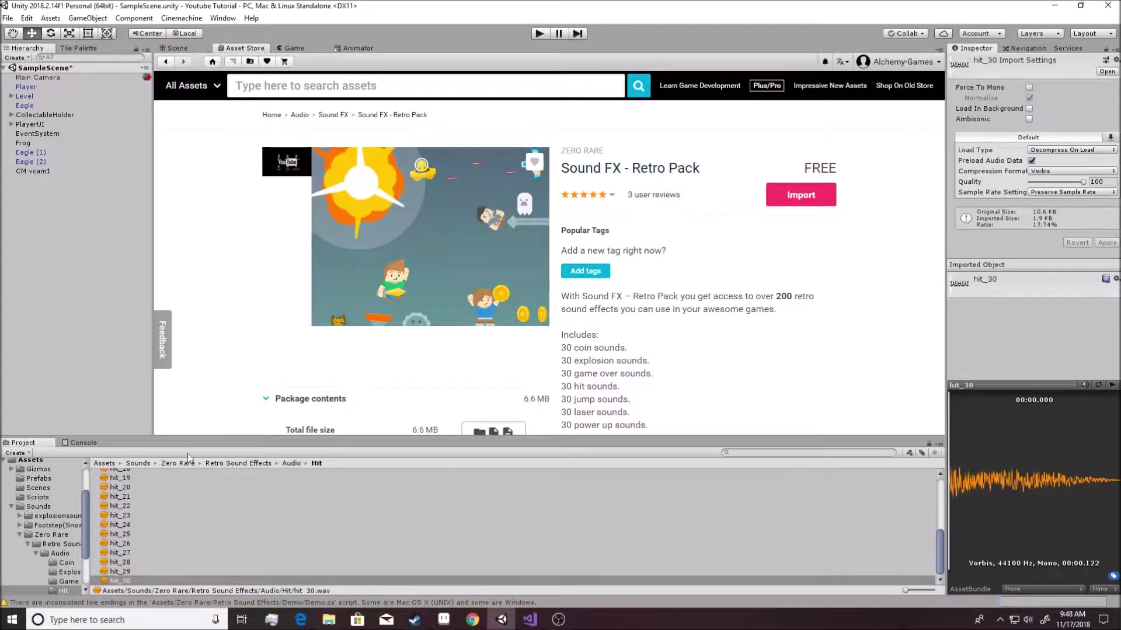
- Inspect the hit_28 and hit_29 clips from the Retro Pack
left_click(124, 562)
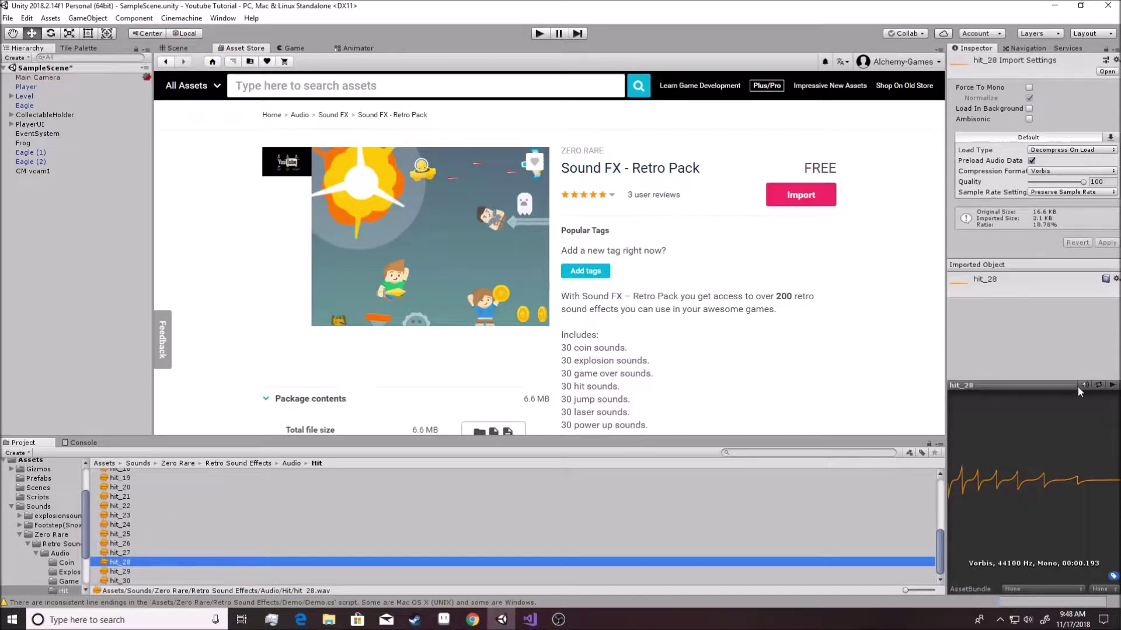
left_click(120, 571)
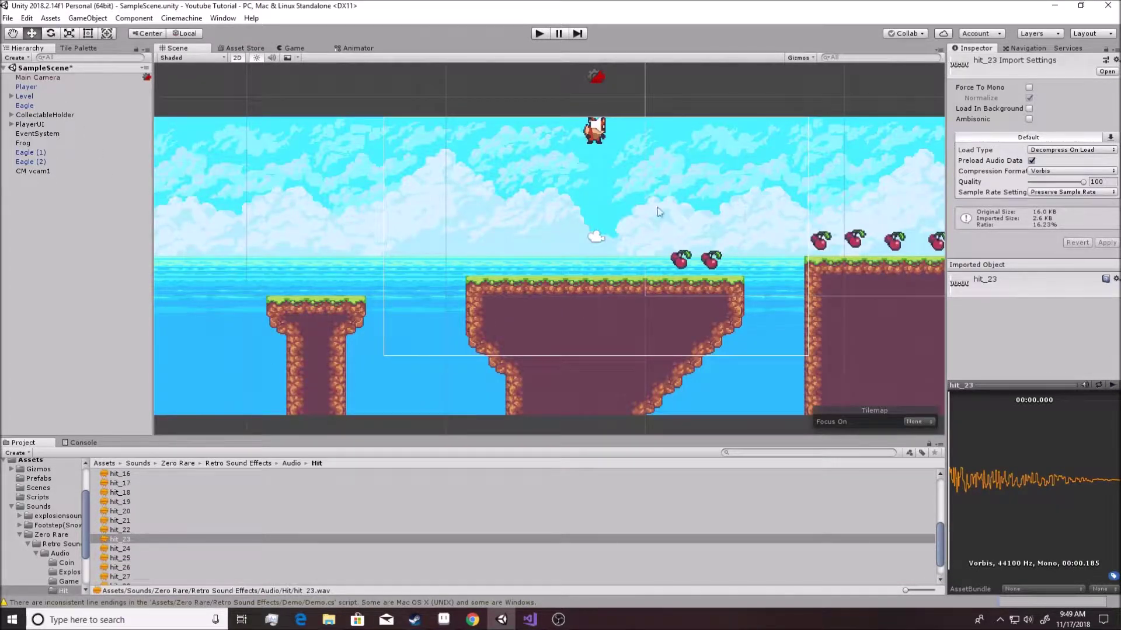
- Add an Audio Source component to the Frog
middle_click_drag(657, 208, 555, 211)
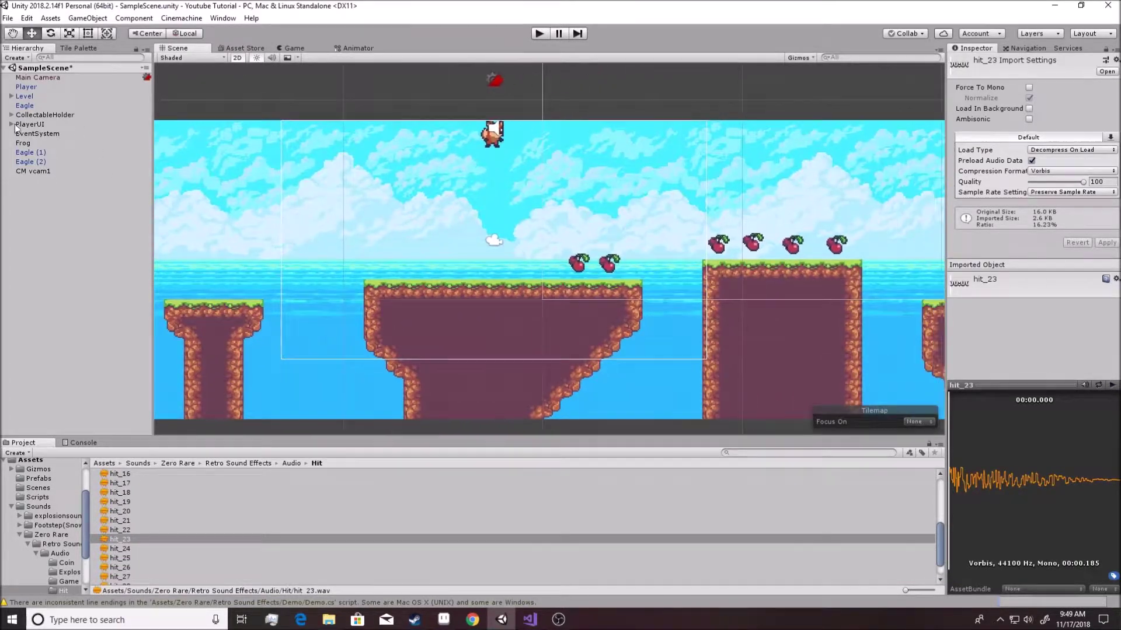
left_click(38, 143)
scroll(1021, 350, "down", 5)
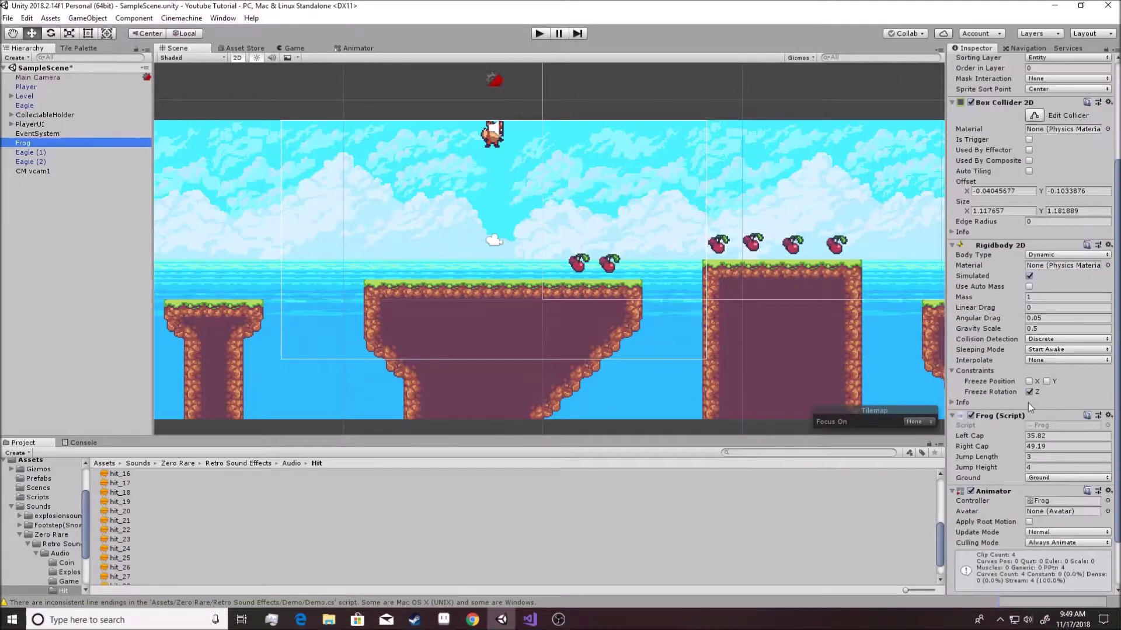
scroll(1030, 438, "down", 2)
left_click(1024, 577)
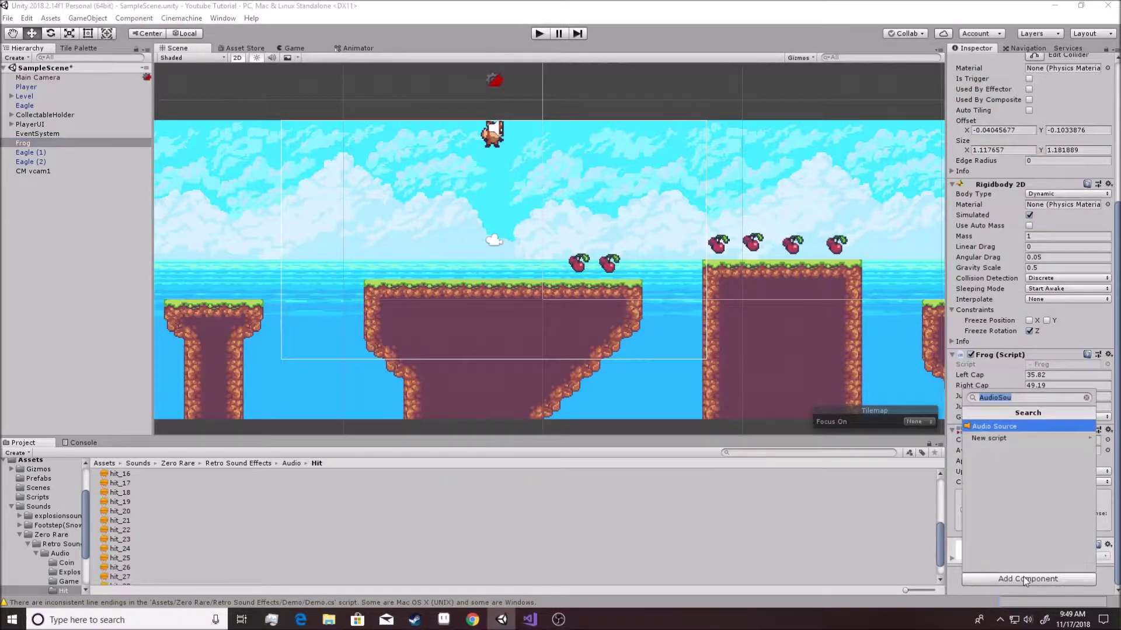
type("Au")
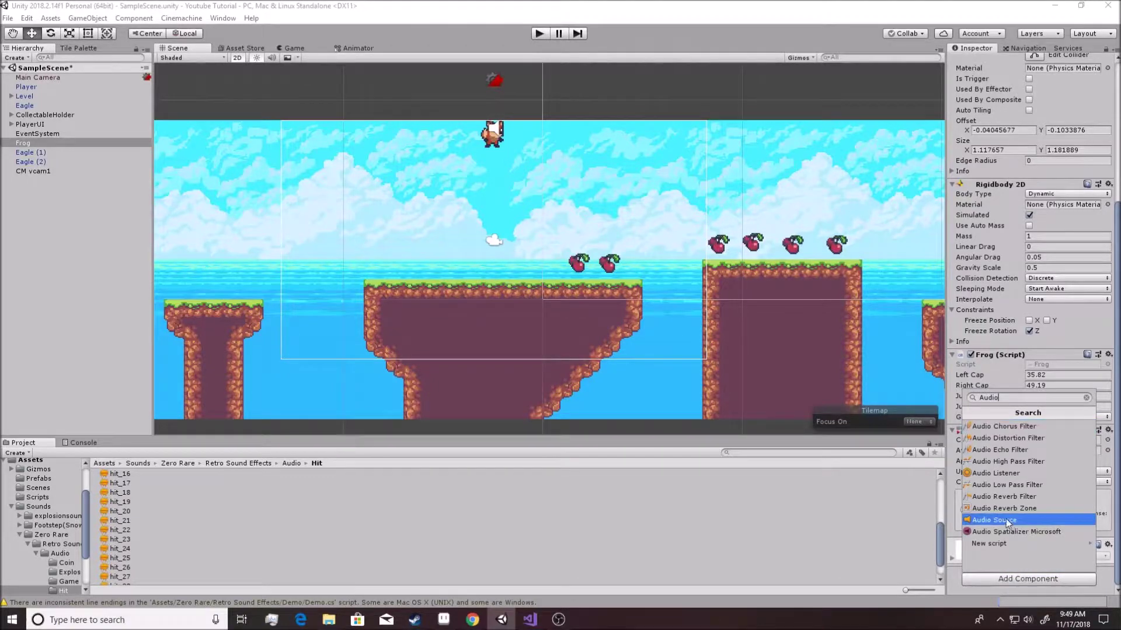
left_click(1006, 519)
- Assign hit_23 to the Frog's Audio Source, enable Loop, and enter Play mode
scroll(1031, 531, "down", 5)
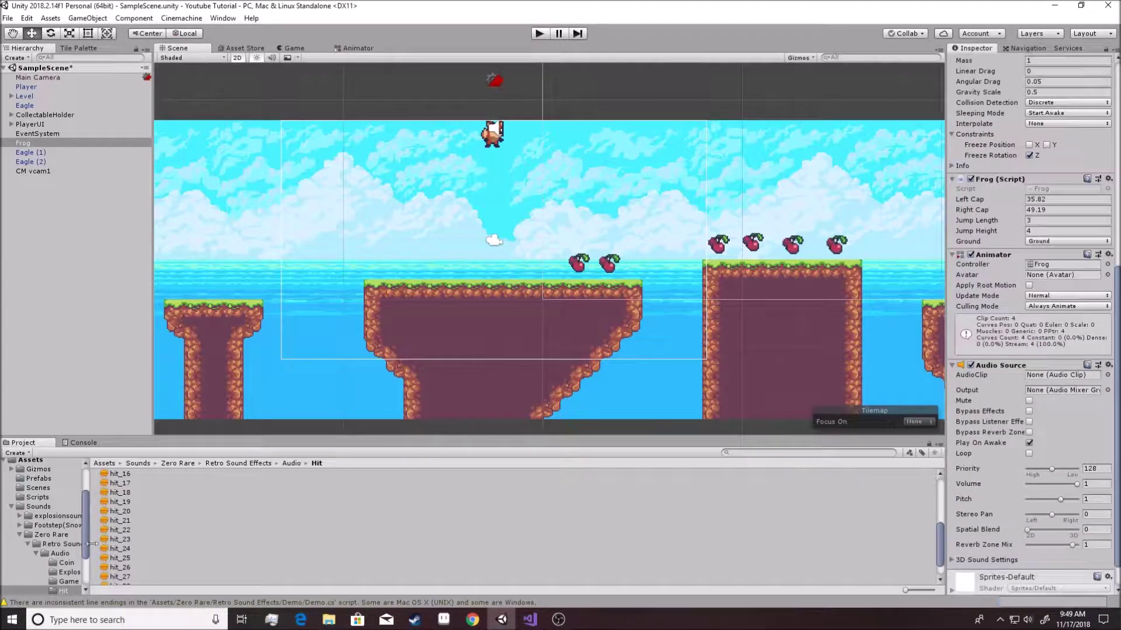
left_click_drag(128, 541, 1052, 377)
left_click(1029, 454)
left_click(536, 34)
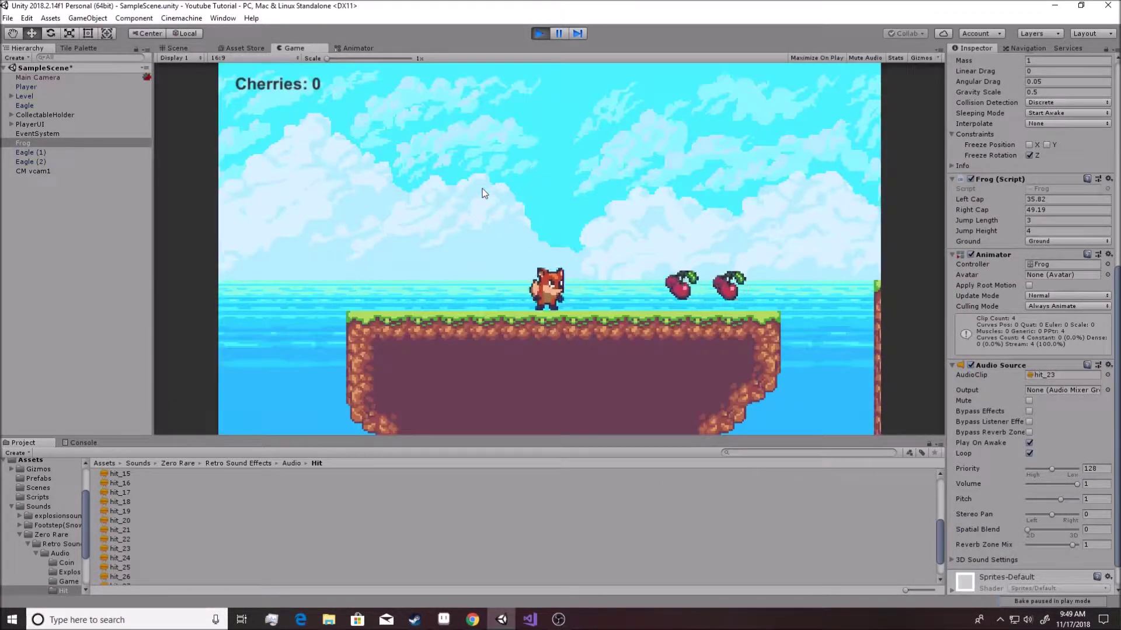
- Run the fox along the level while lowering the hit sound's pitch
key("Right")
key("space")
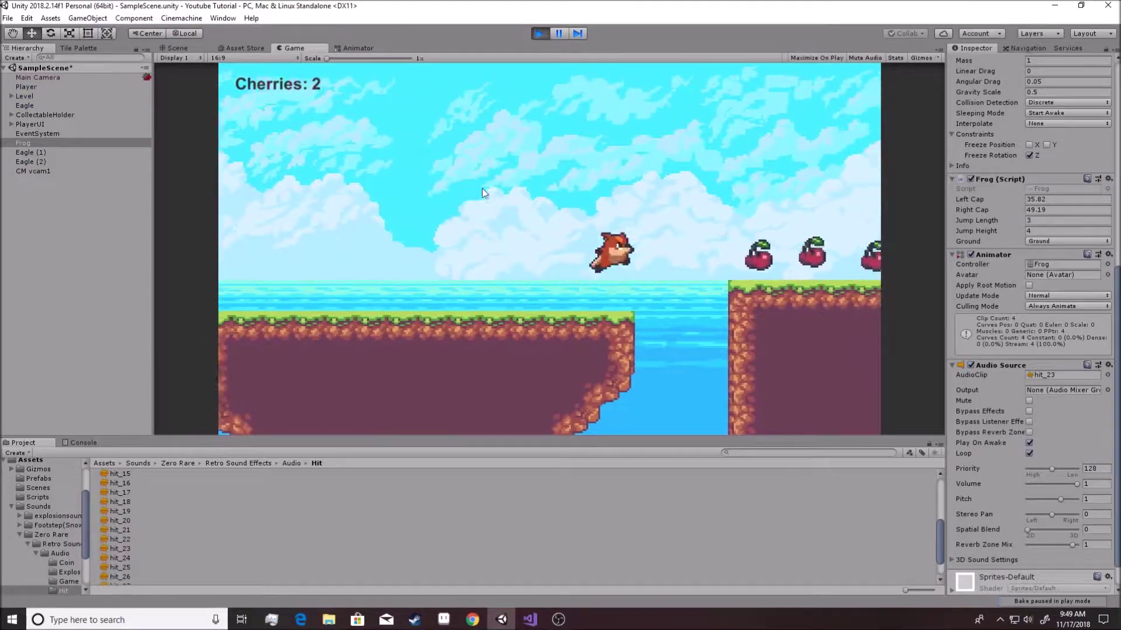
key("space")
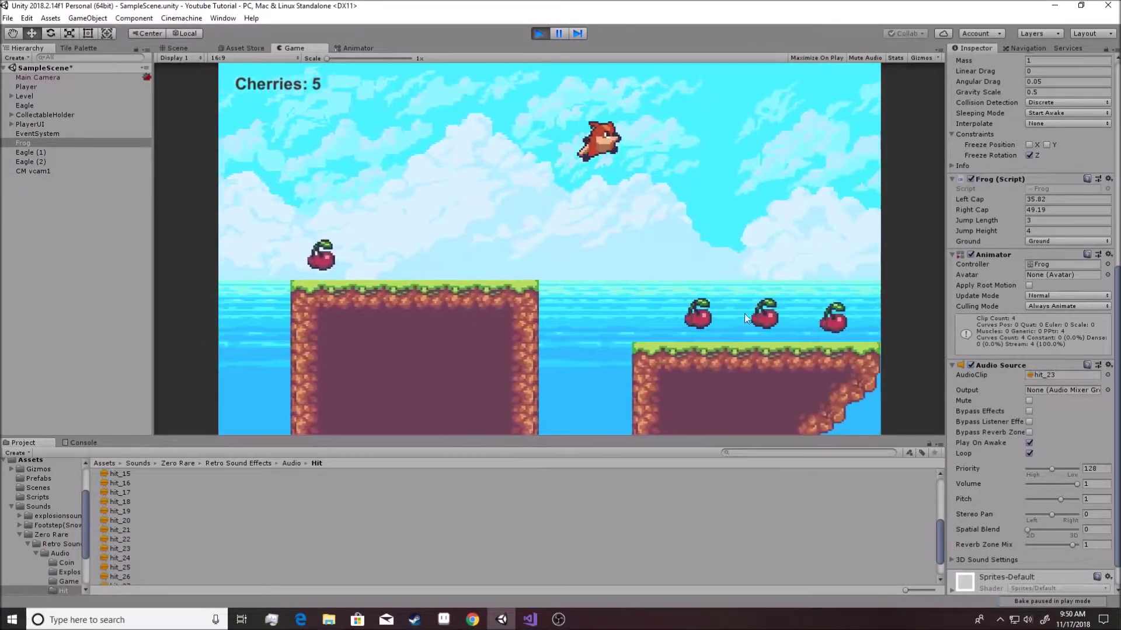
key("space")
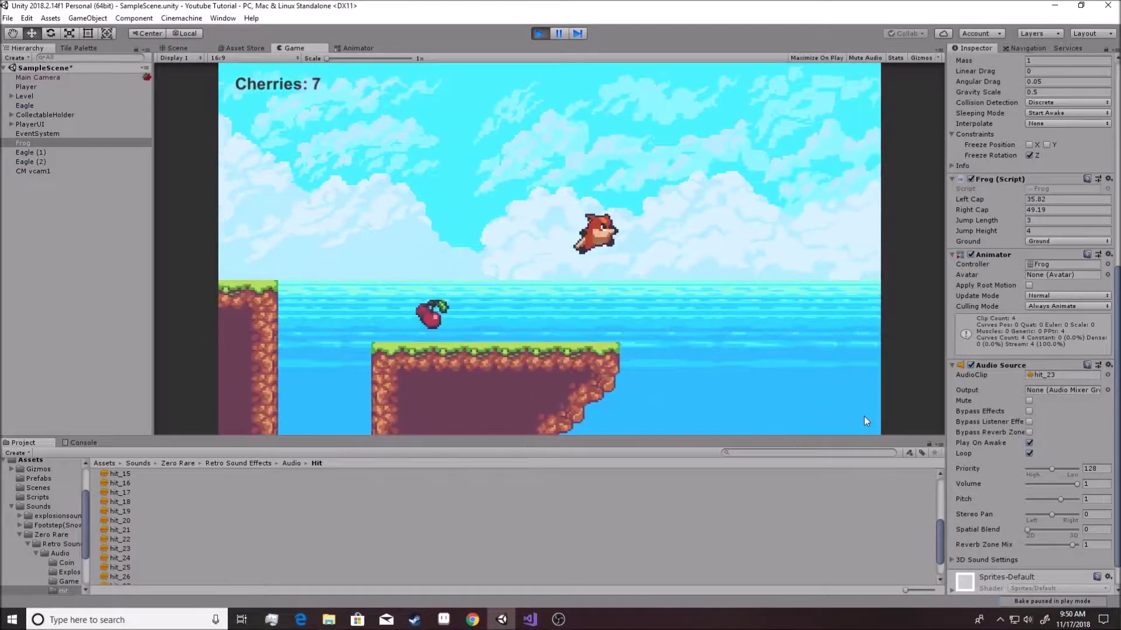
key("Right")
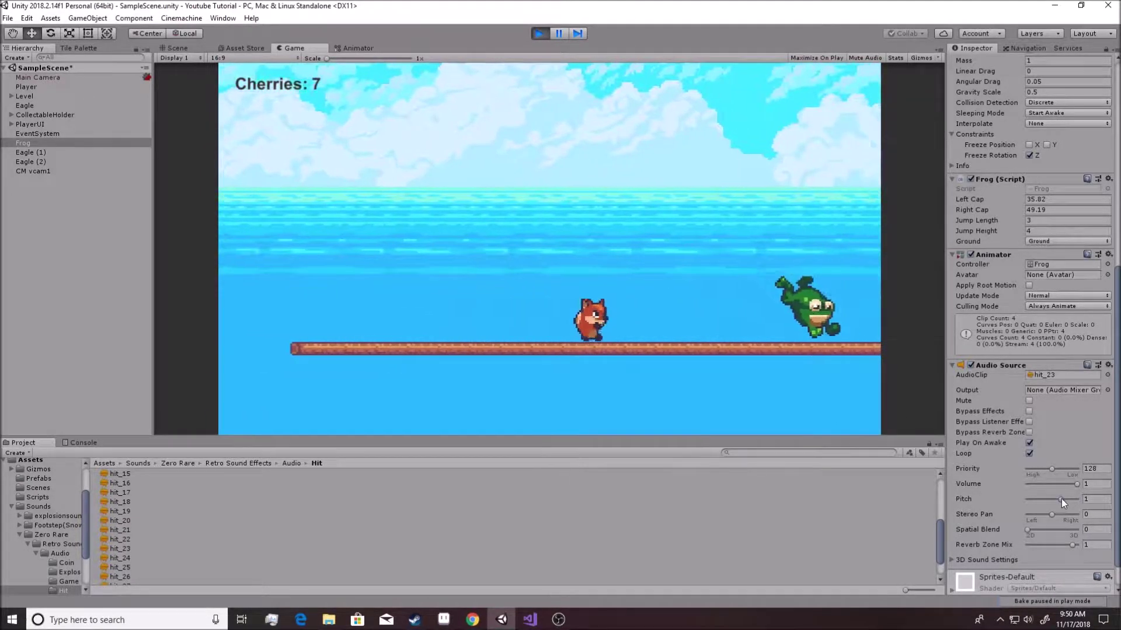
mouse_move(1061, 500)
left_mouse_down()
mouse_move(1024, 500)
mouse_move(1057, 498)
left_mouse_up()
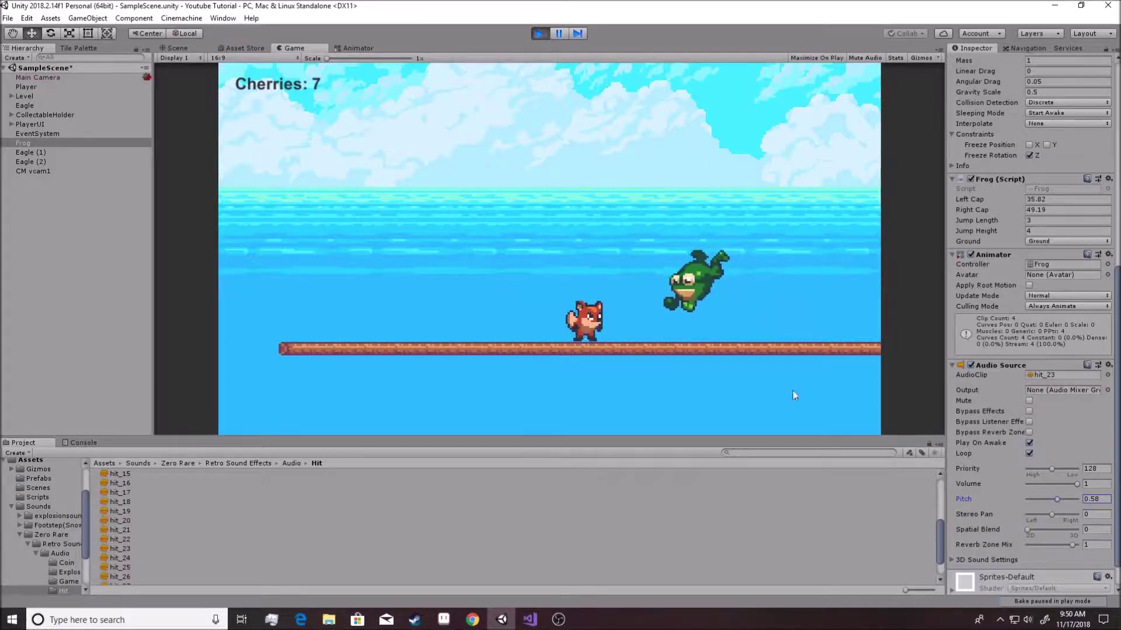
left_click(598, 330)
- Stomp the frog with the fox, then stop Play mode
key("Left")
key("Right")
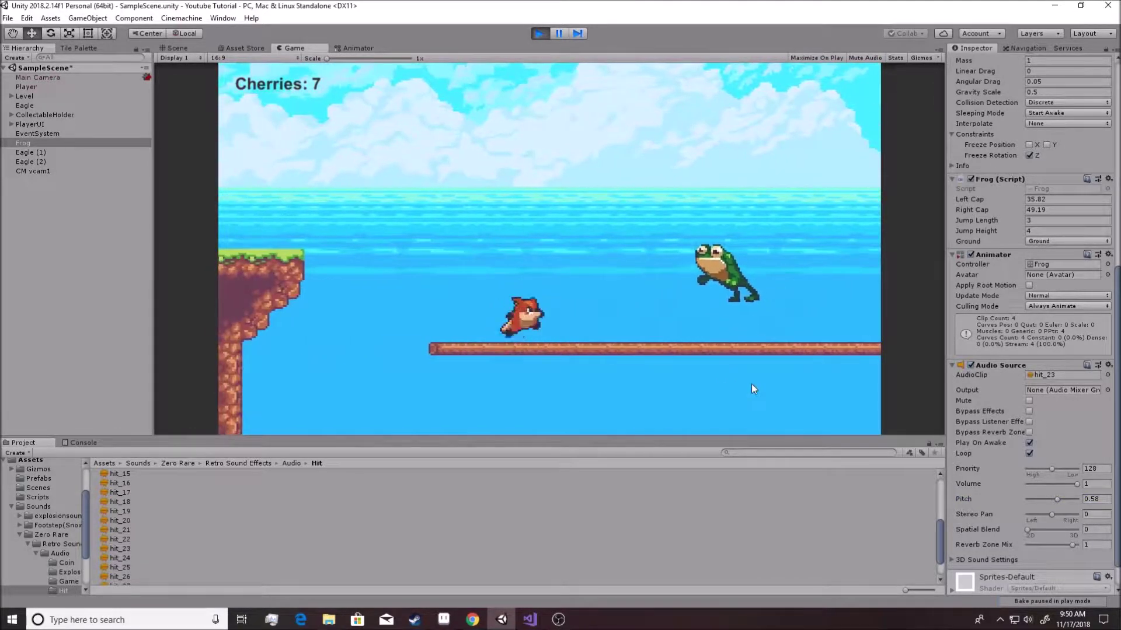
key("space")
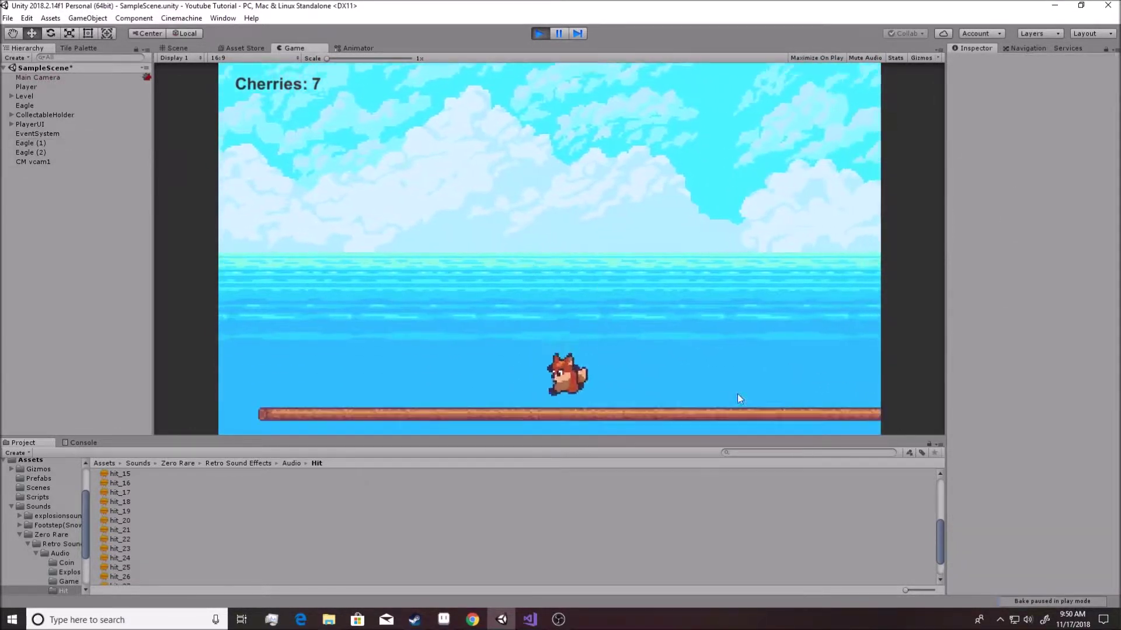
key("Left")
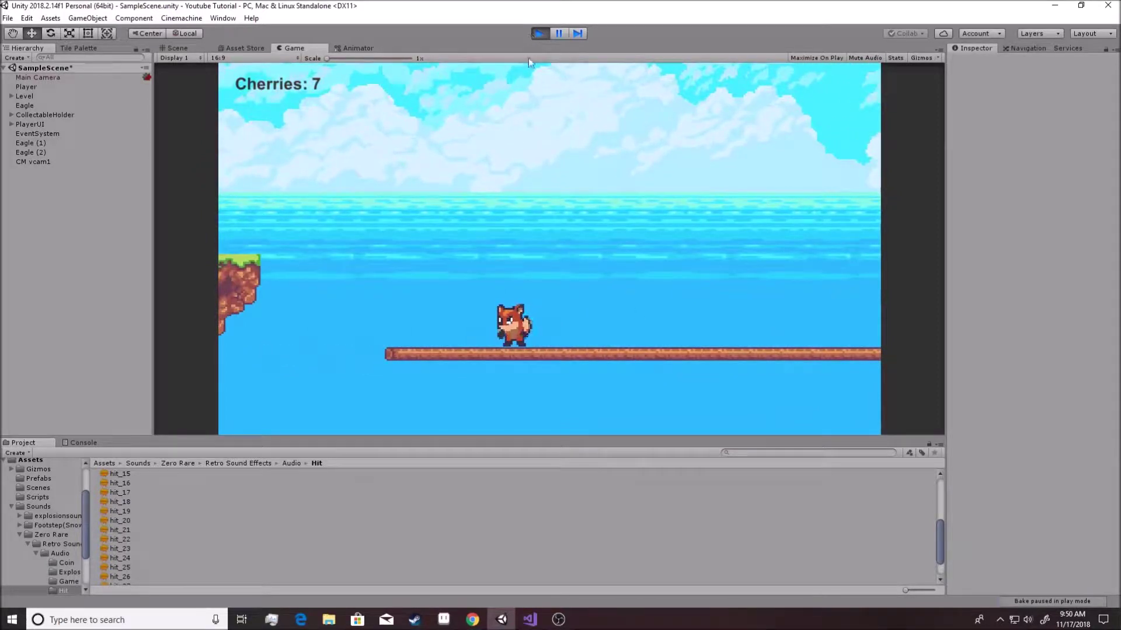
left_click(539, 33)
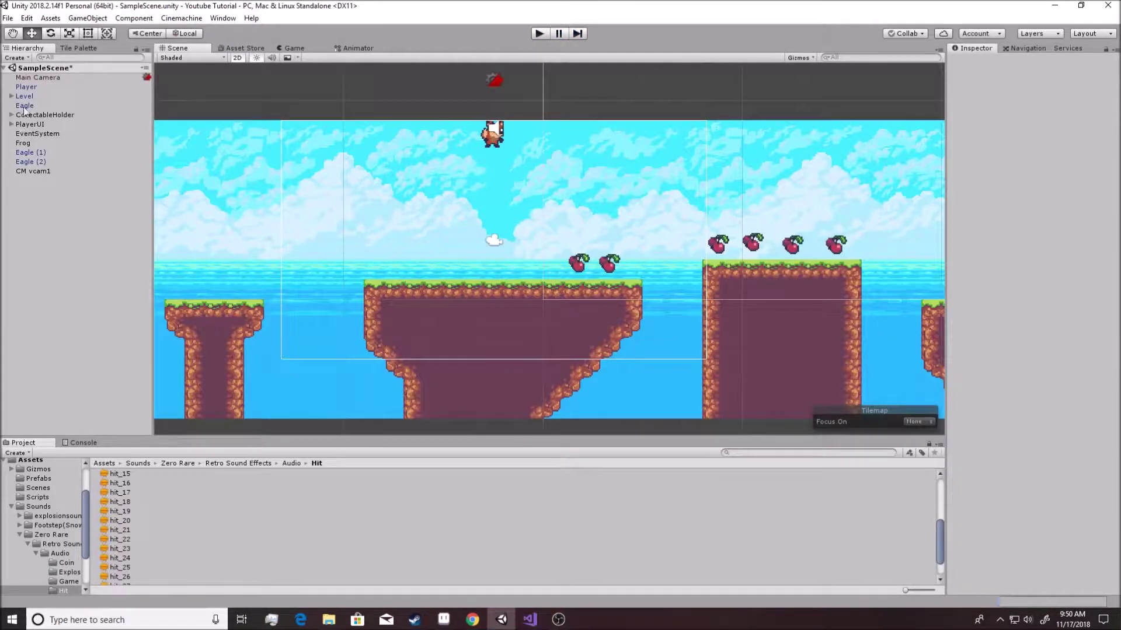
- Set the Frog's Audio Source pitch to .5
left_click(26, 143)
scroll(1036, 492, "down", 4)
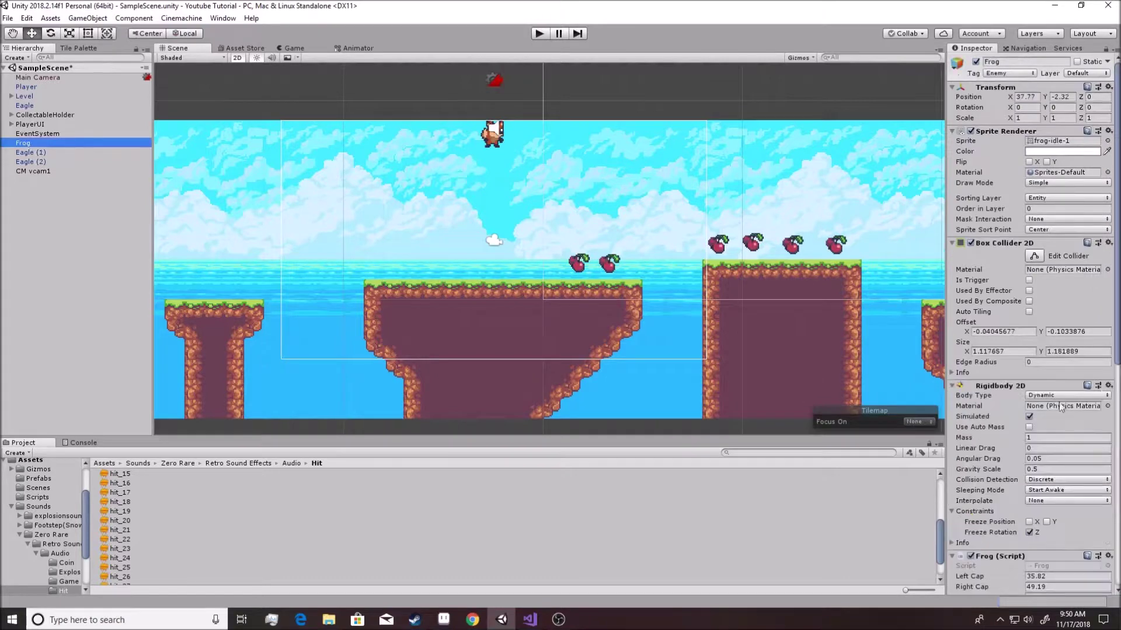
scroll(1045, 462, "down", 9)
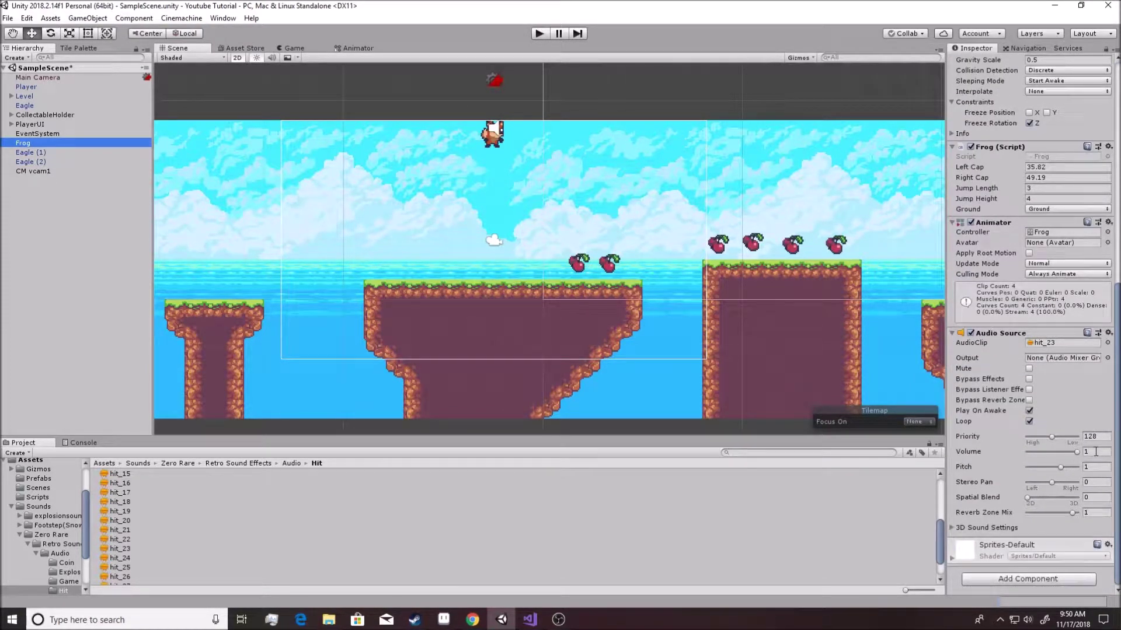
left_click(1094, 466)
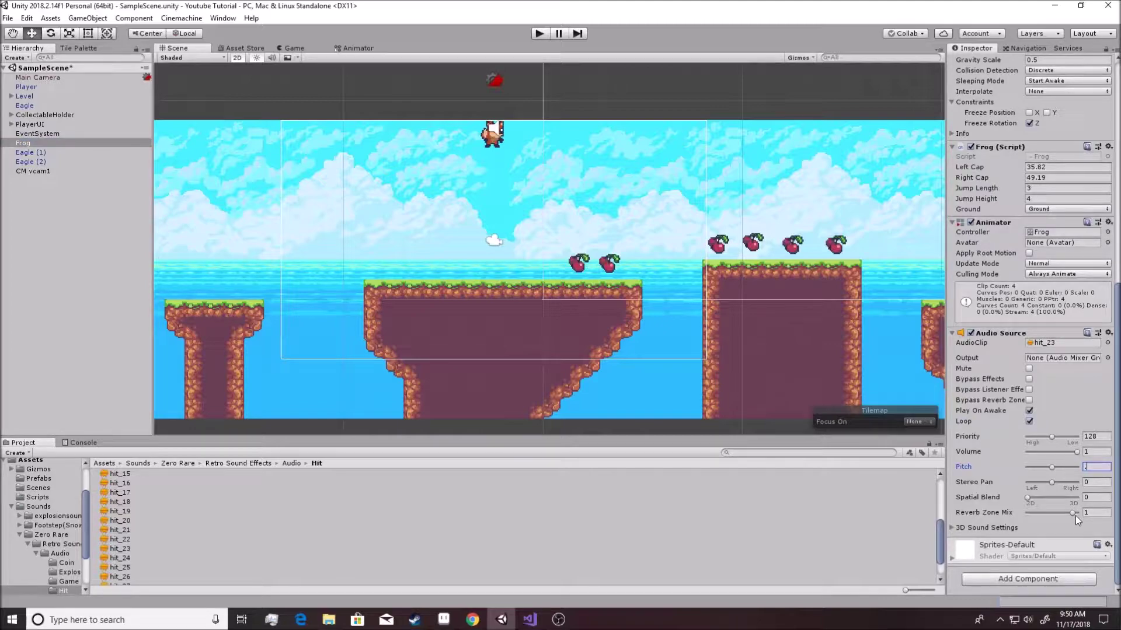
type(".5")
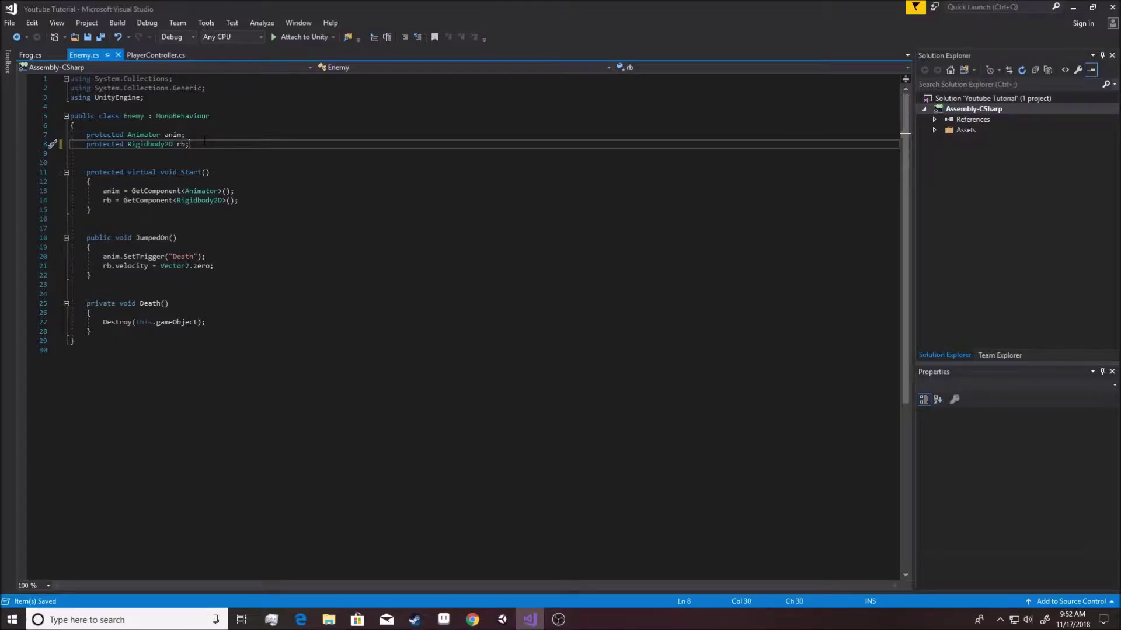
- Add 'protected AudioSource death;' below the rb field in Enemy.cs and save
key("Return")
key("ctrl+space")
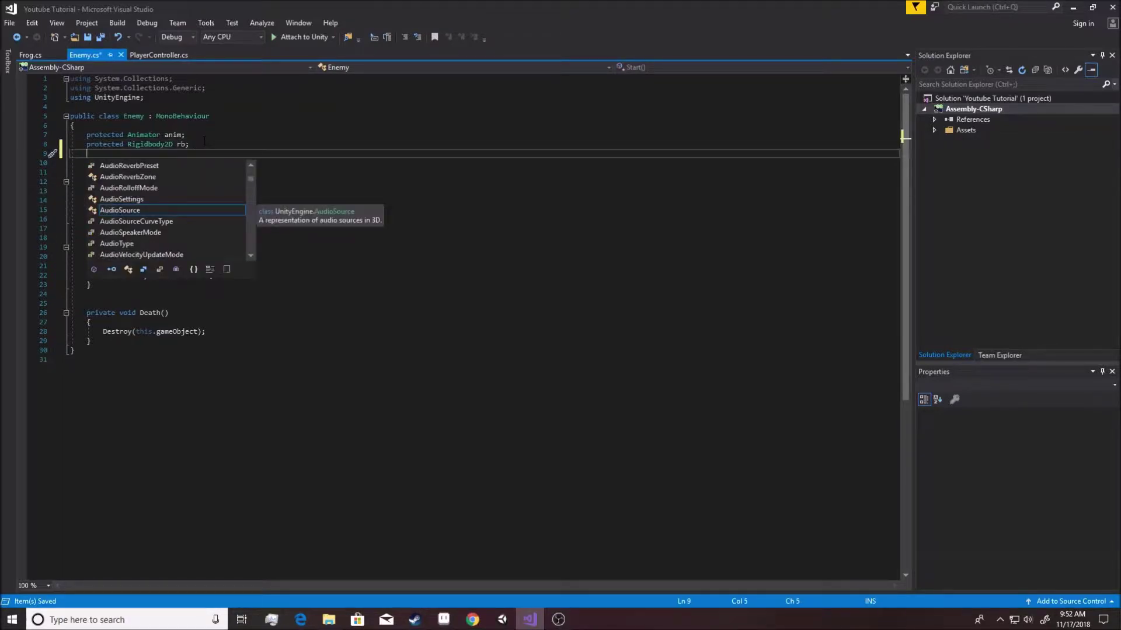
left_click(204, 141)
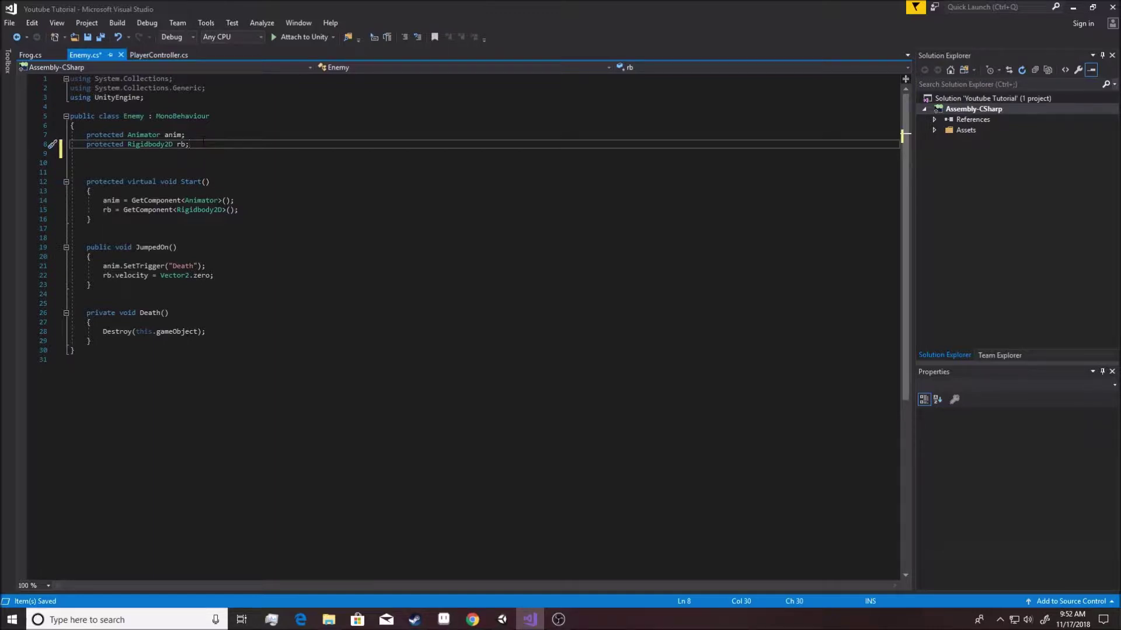
key("Return")
type("protecte")
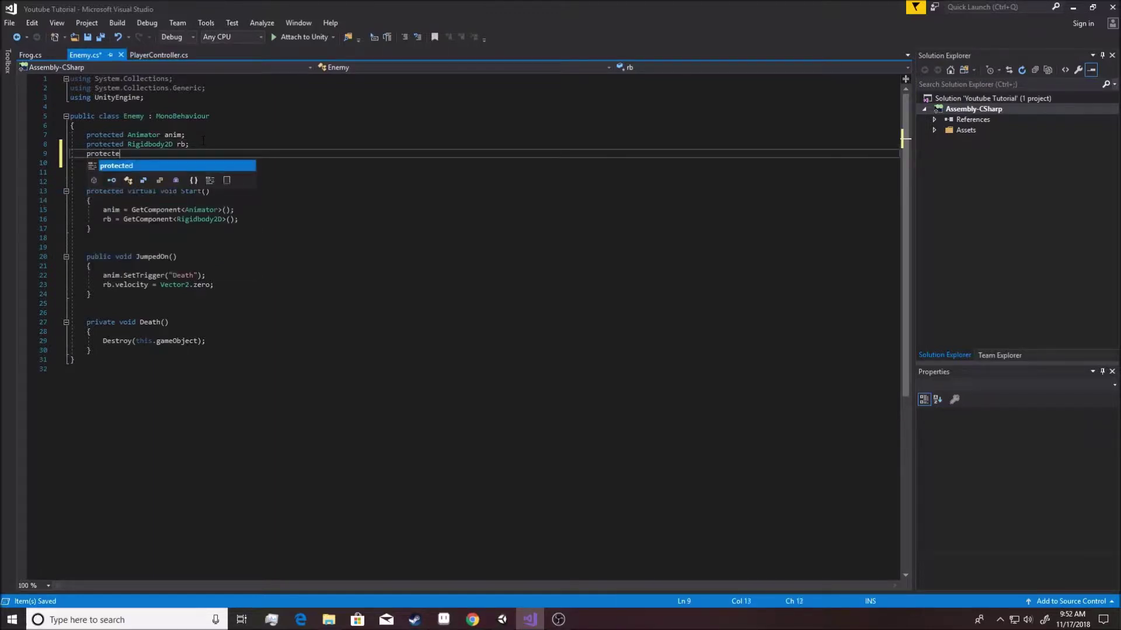
type("d Aui")
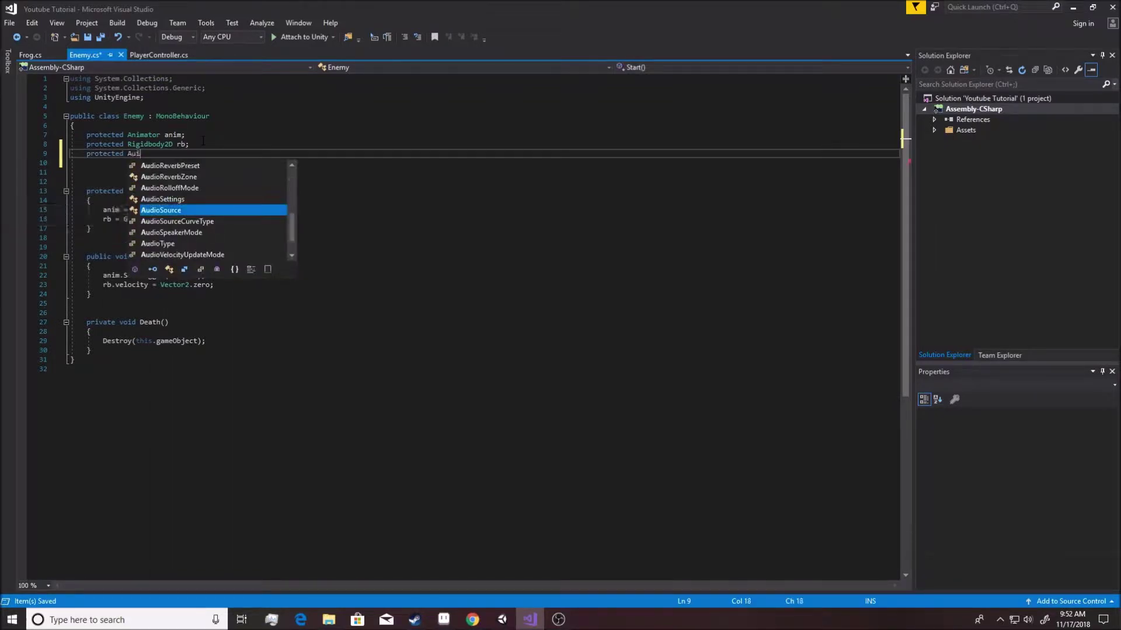
type("dio")
key("BackSpace")
type("dio")
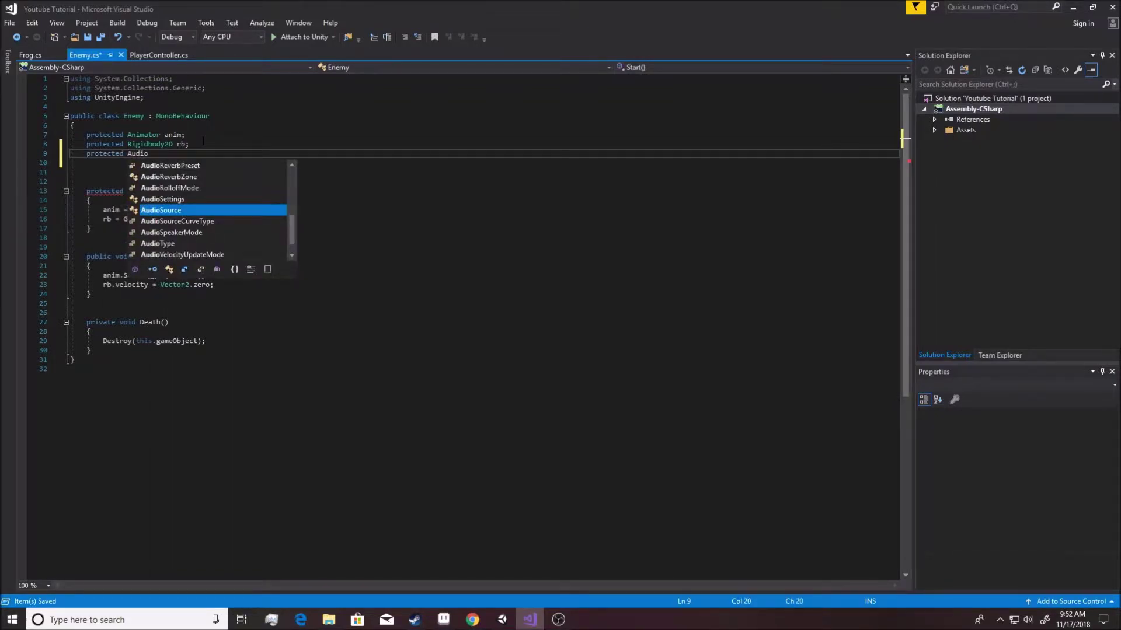
type("Source ")
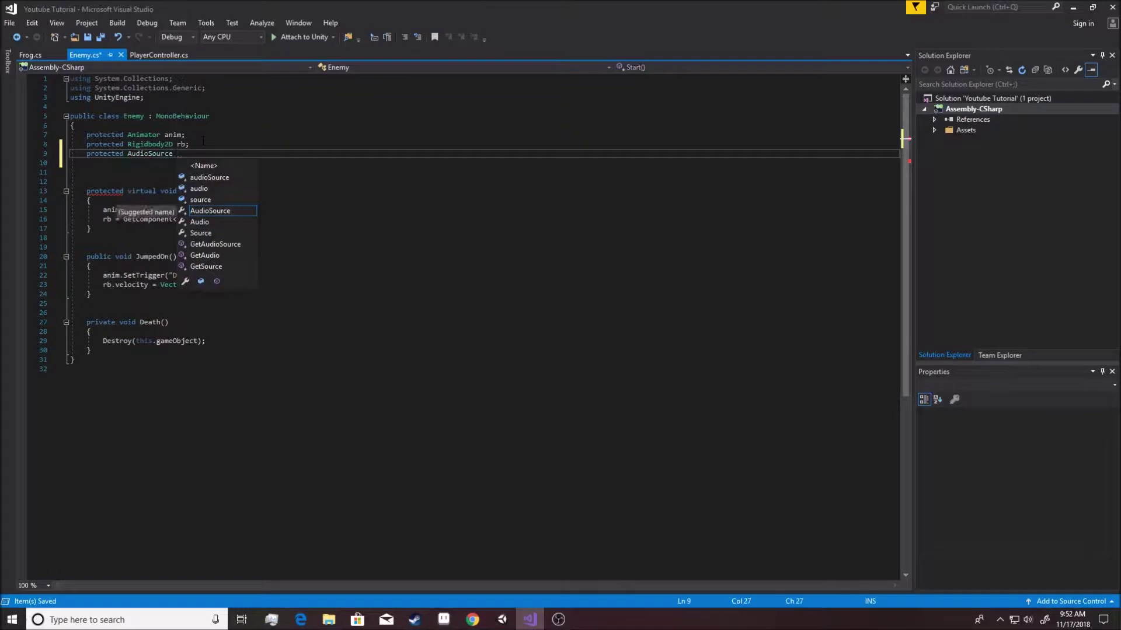
type(";")
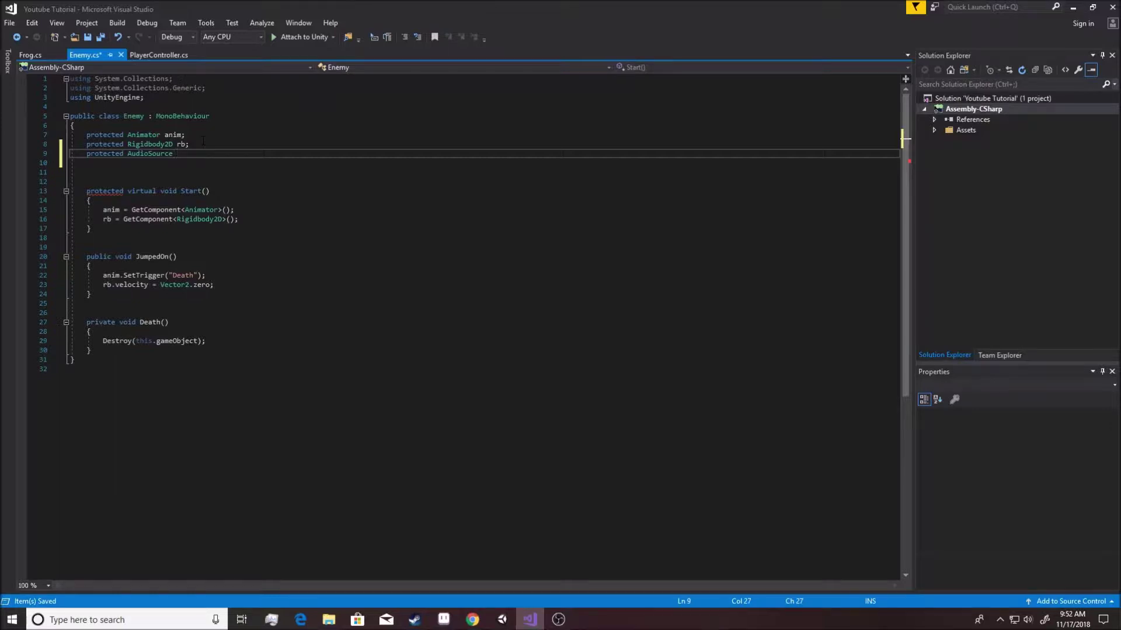
type("death;")
key("ctrl+s")
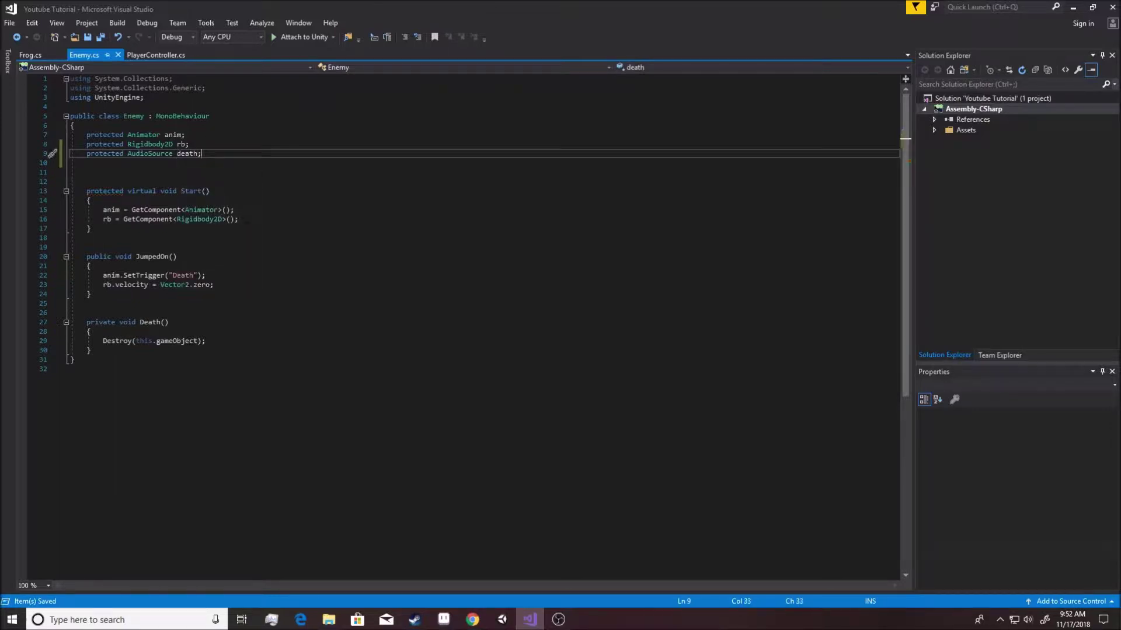
left_click(222, 275)
- Add death.Play(); inside JumpedOn and save Enemy.cs
key("Return")
type("death.")
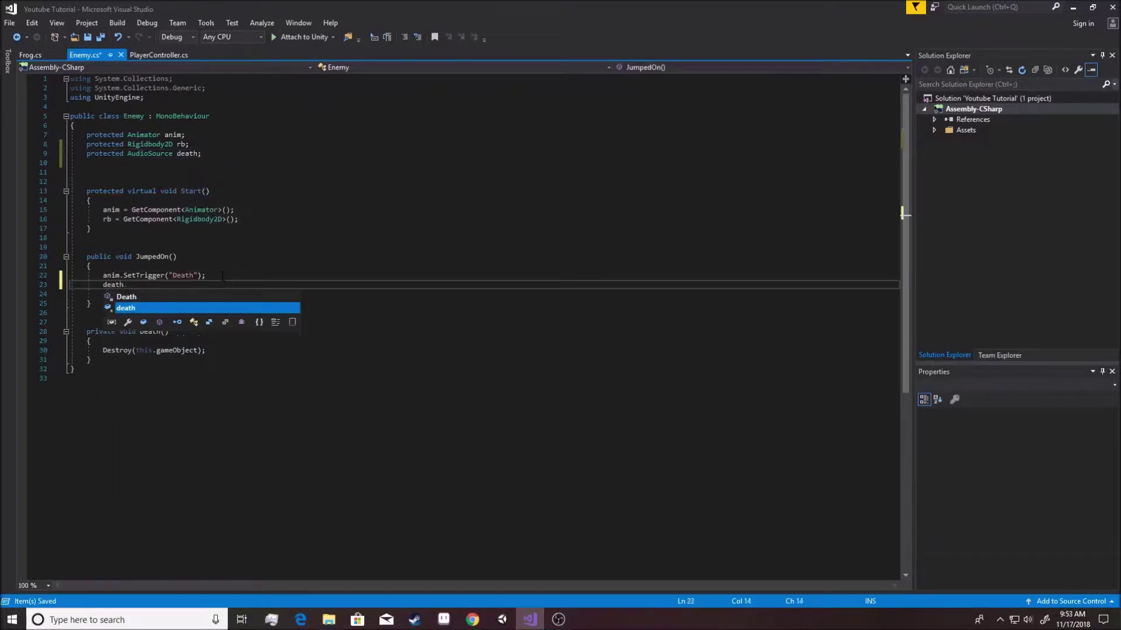
type("Play(")
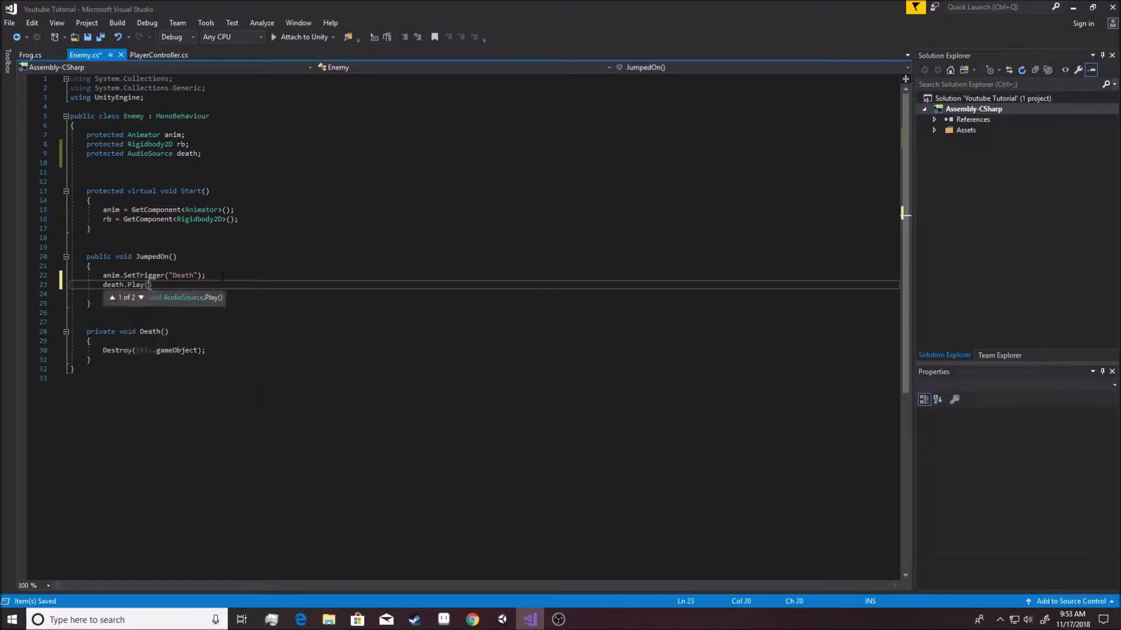
type(";")
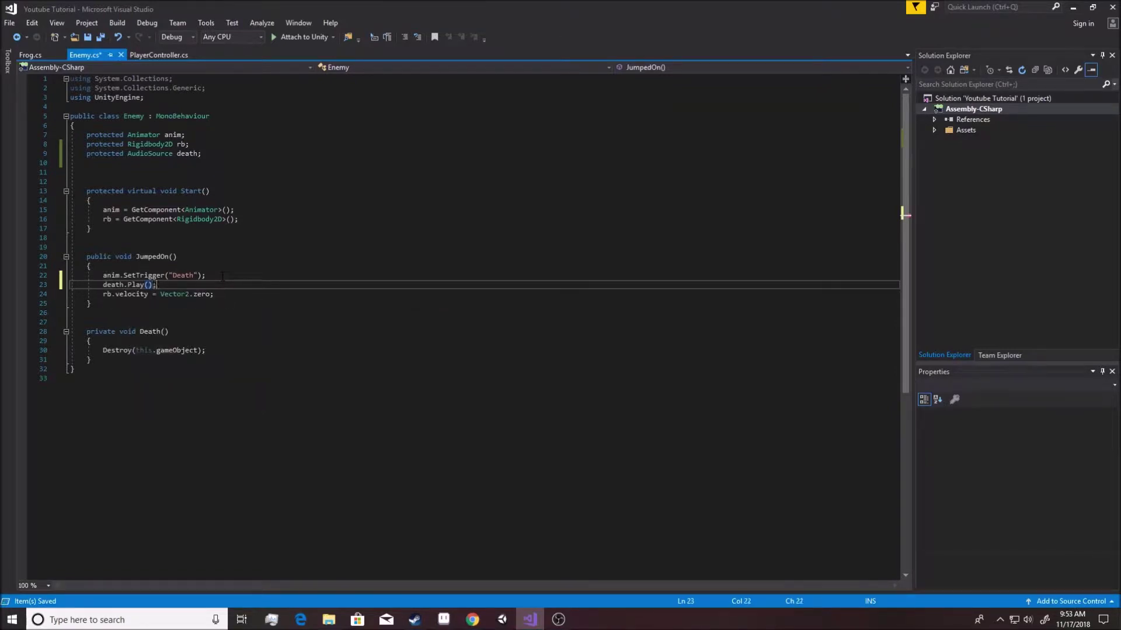
key("ctrl+s")
- In Start, assign death = GetComponent<AudioSource>() and save
left_click(259, 219)
key("Return")
type("death")
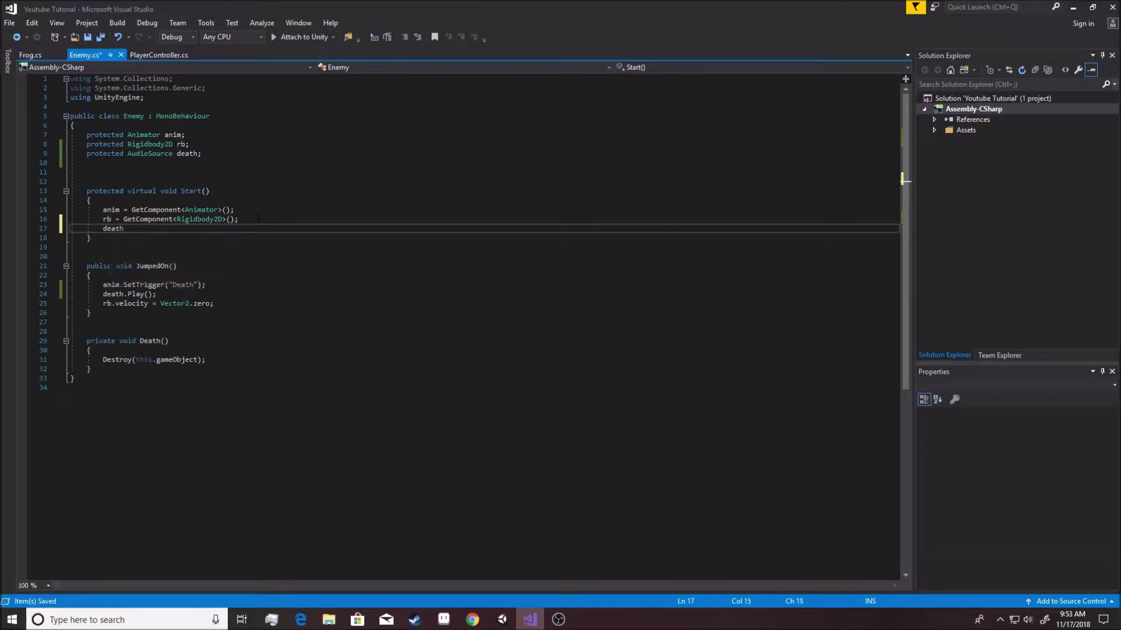
type(" = get")
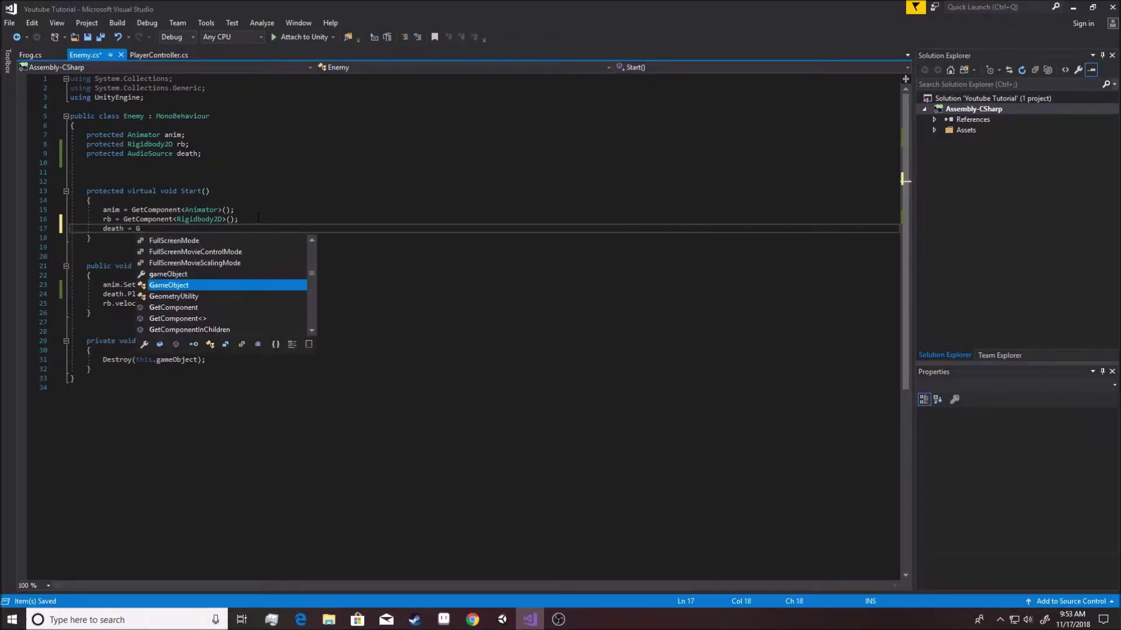
type("etCo")
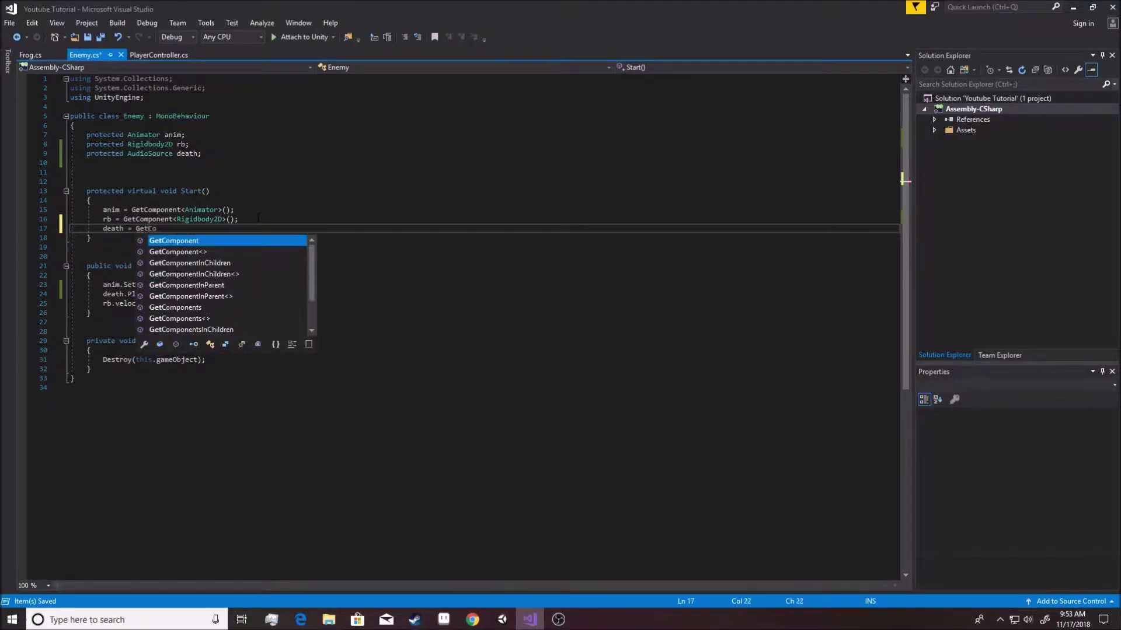
type("mponent<")
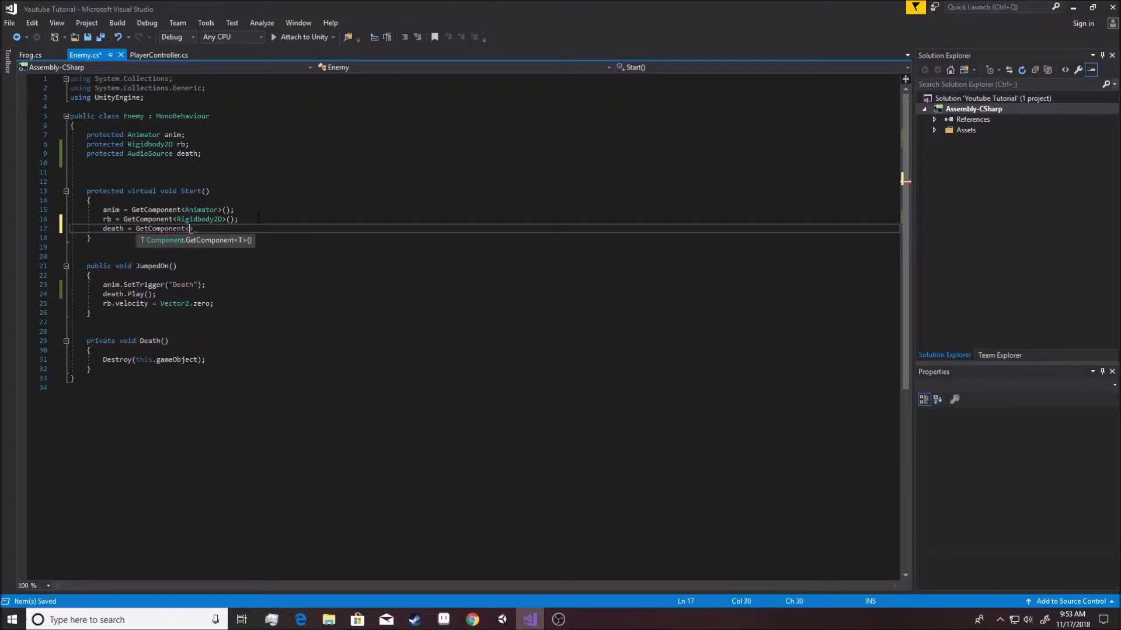
type("Auido")
key("BackSpace")
key("BackSpace")
key("BackSpace")
key("BackSpace")
type("udio")
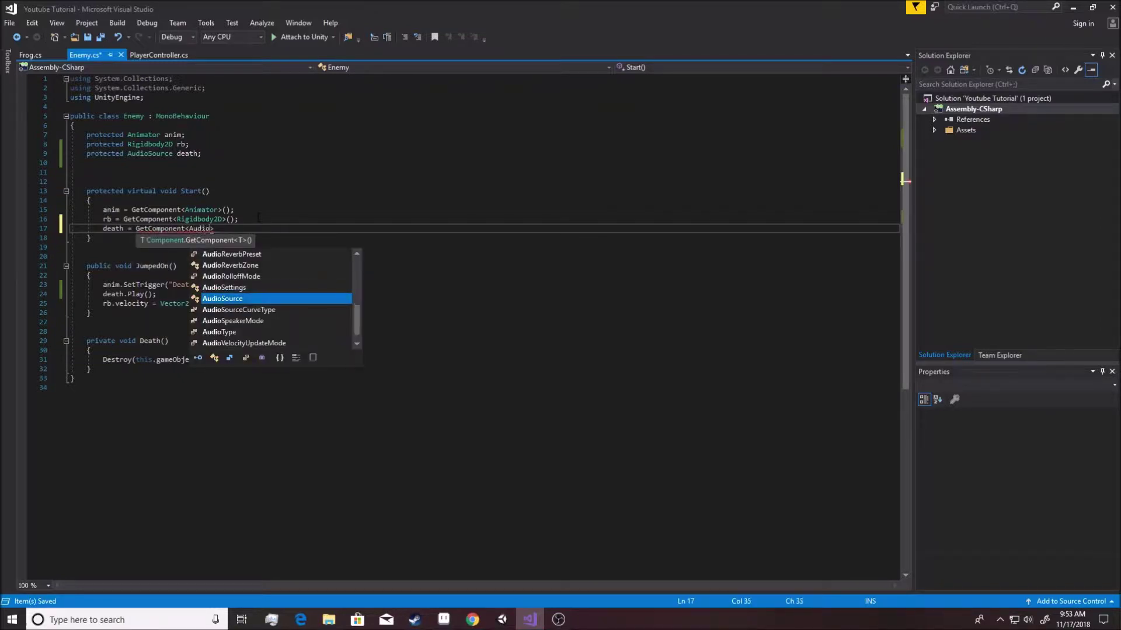
type("Source>")
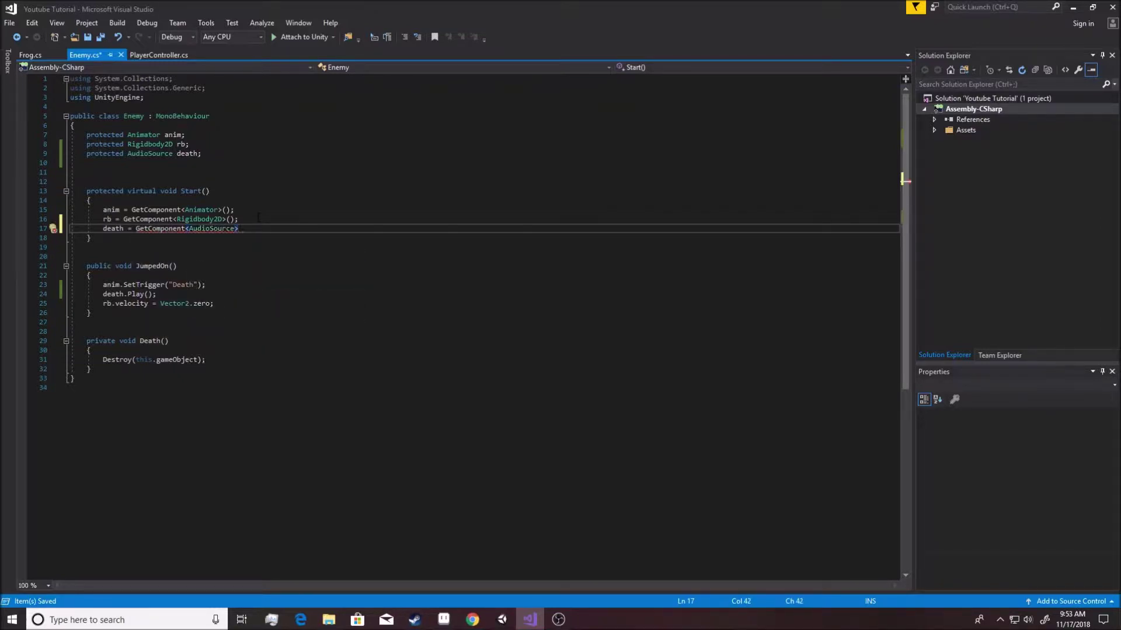
type("();")
key("ctrl+s")
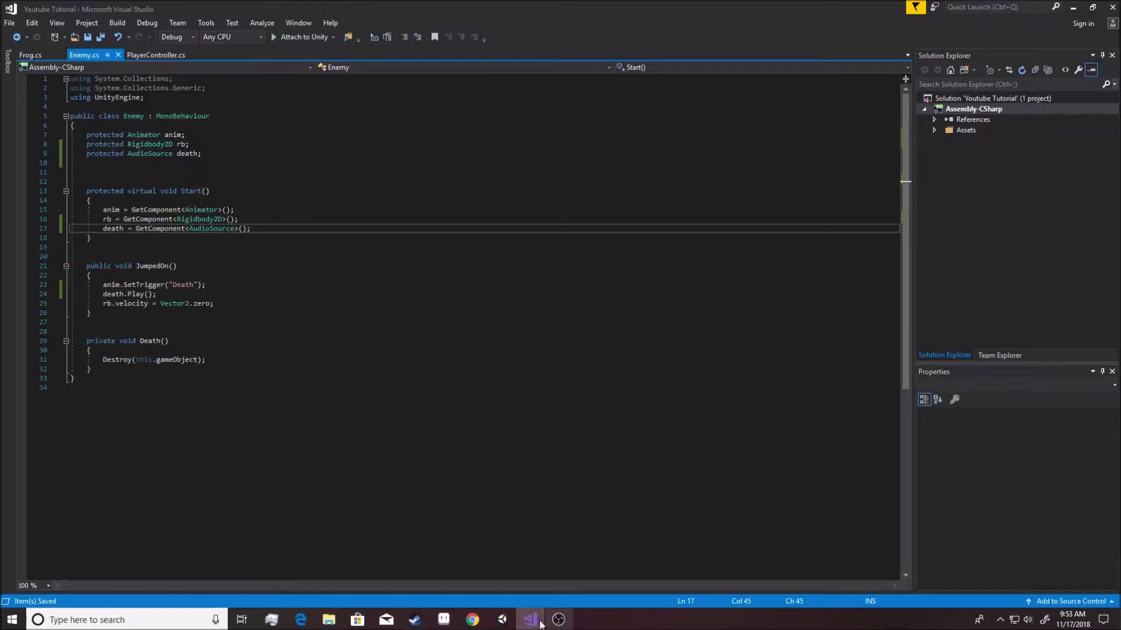
- Turn off Play On Awake on the Frog's hit_23 Audio Source, then start Play mode
left_click(502, 619)
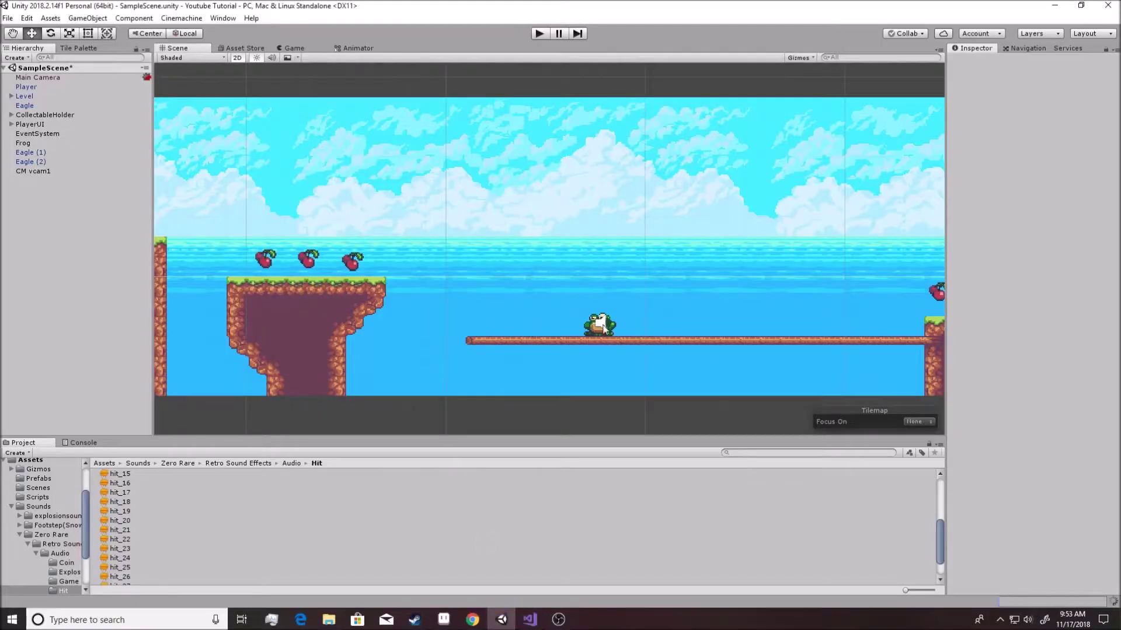
middle_click_drag(558, 369, 620, 295)
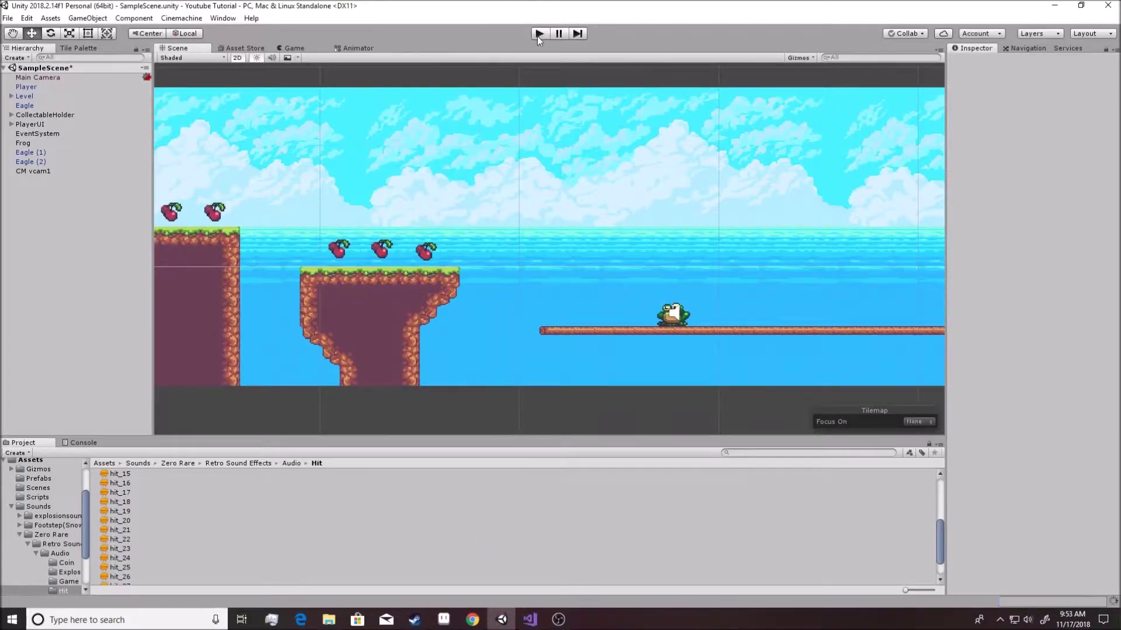
left_click(673, 315)
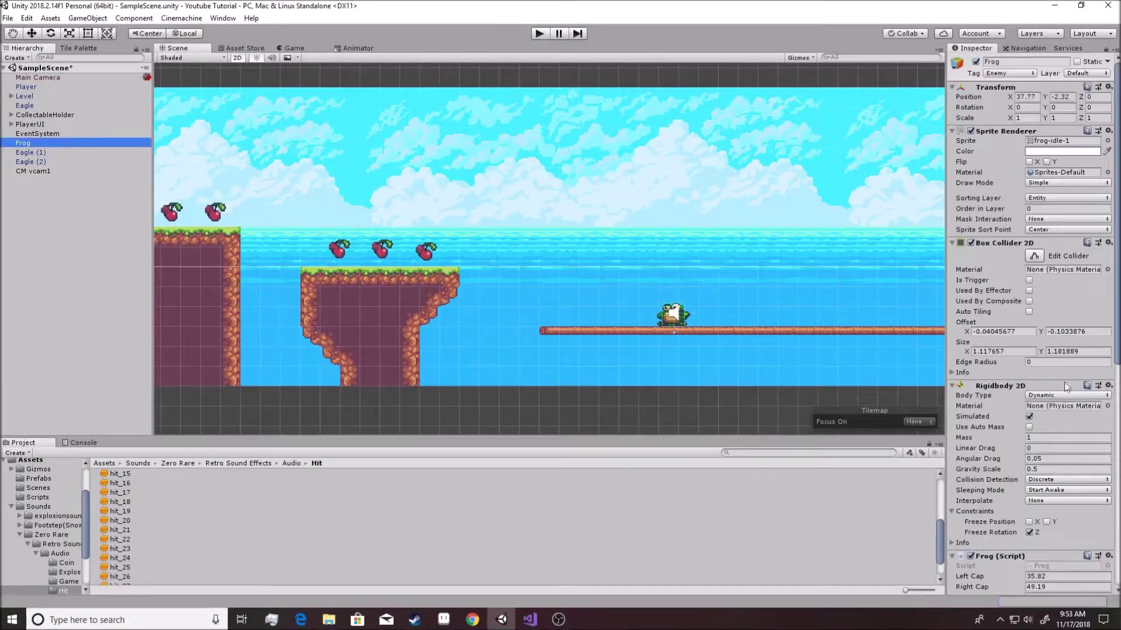
scroll(1053, 495, "down", 7)
left_click(1029, 411)
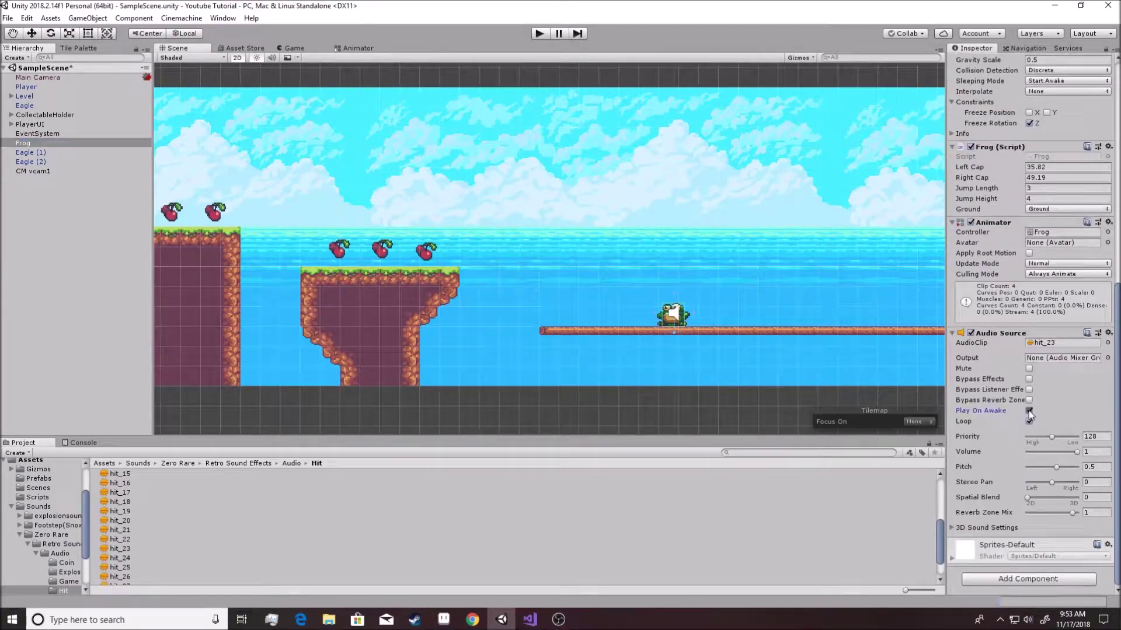
left_click(539, 34)
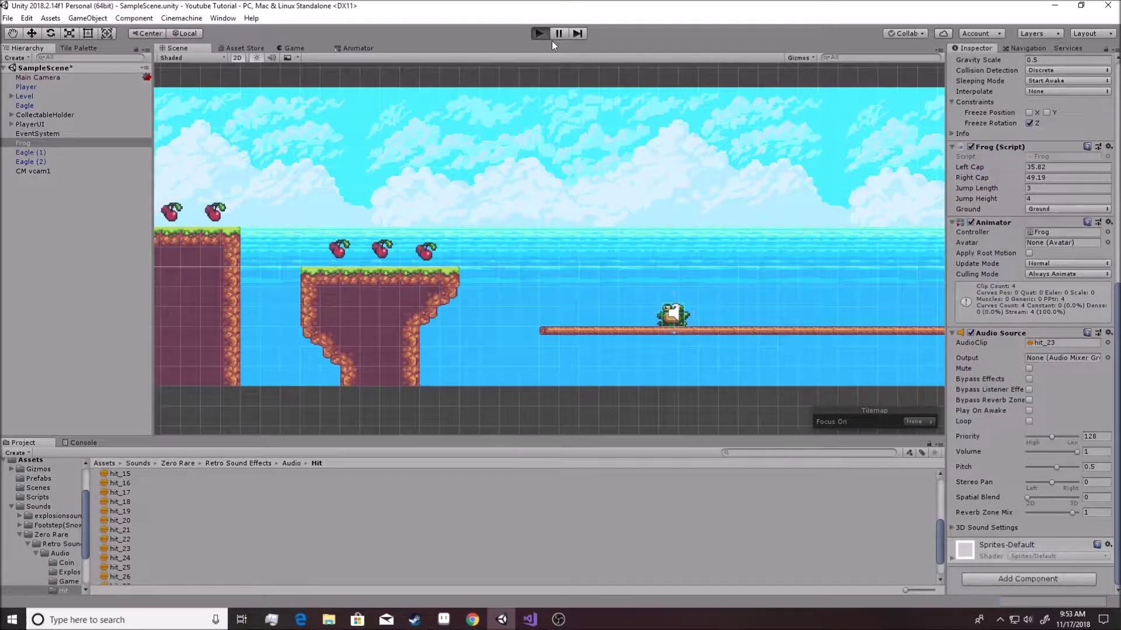
- Run and jump the fox onto the frog to hear its hit sound, then stop
key("Right")
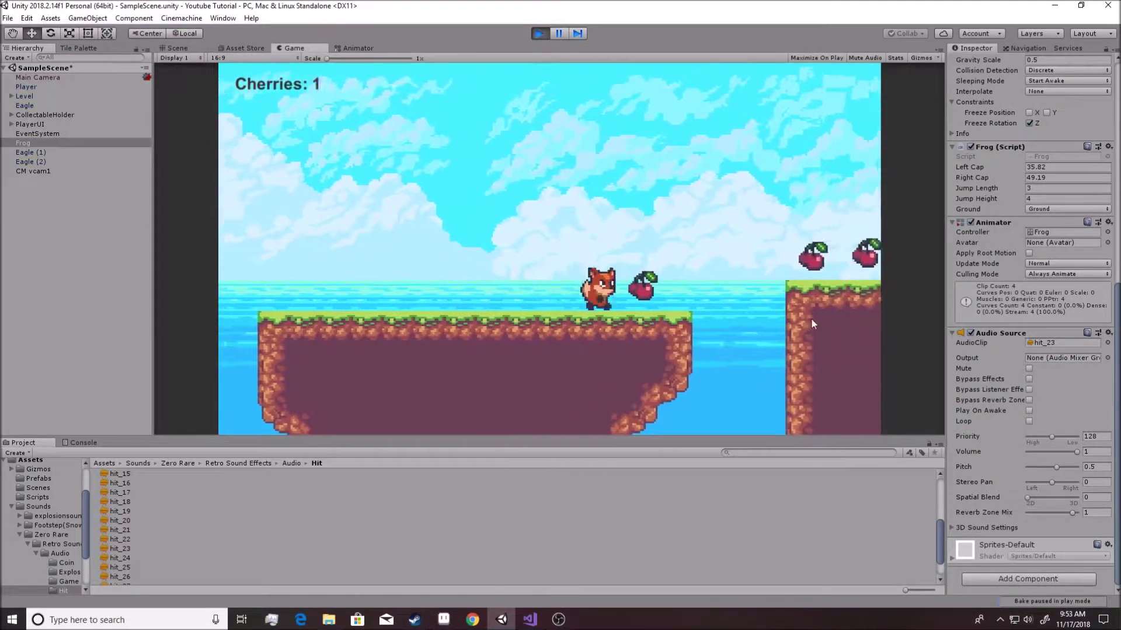
key("space")
key("space")
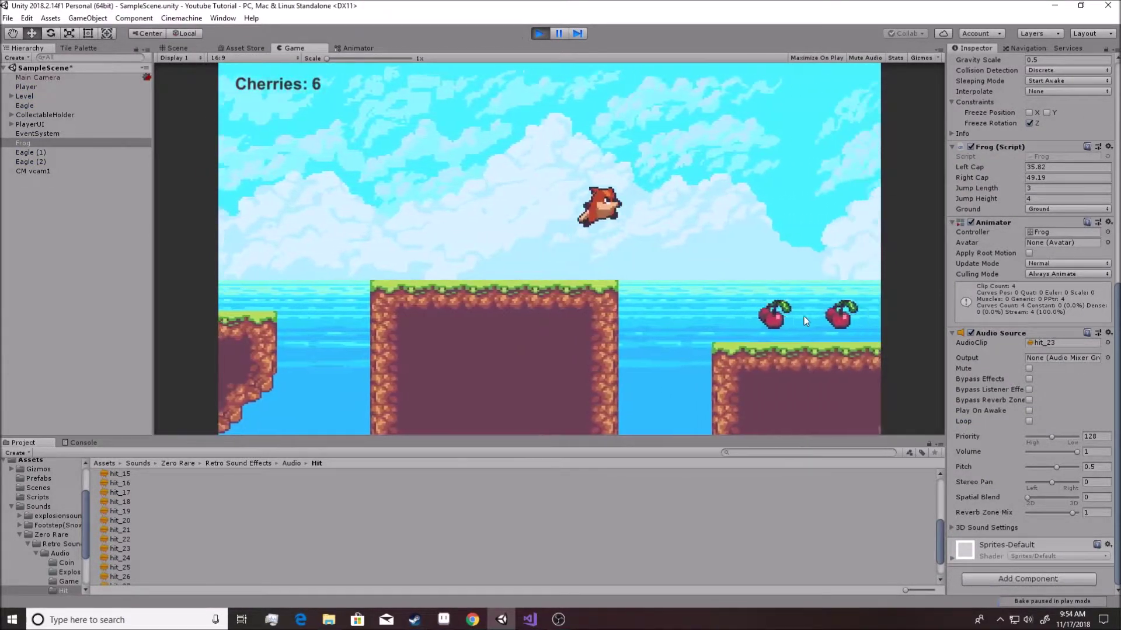
key("space")
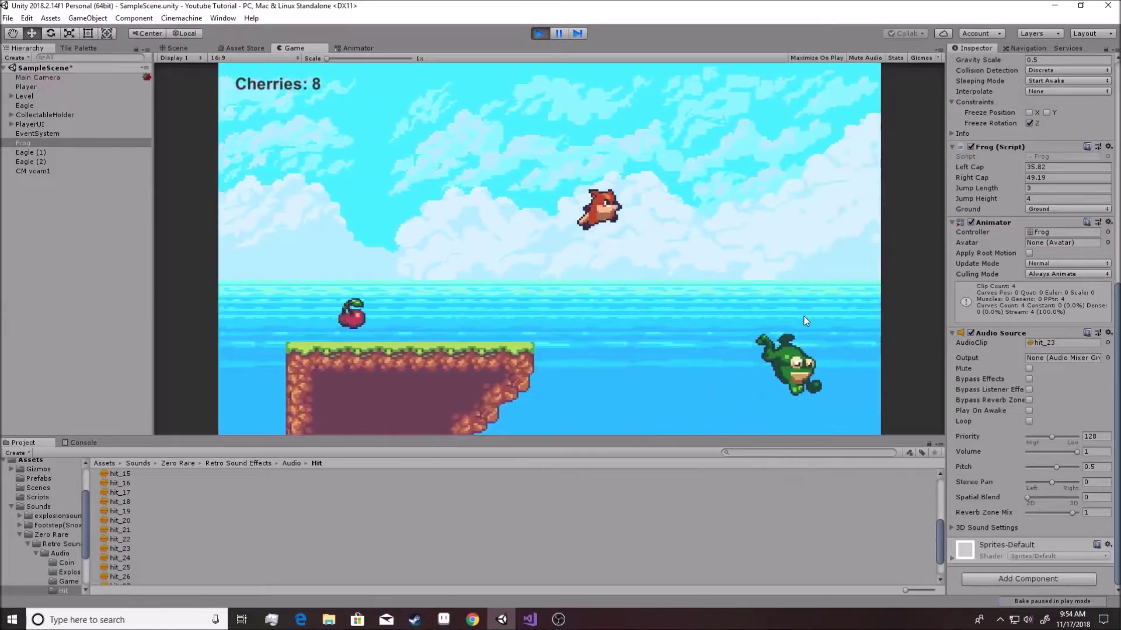
key("space")
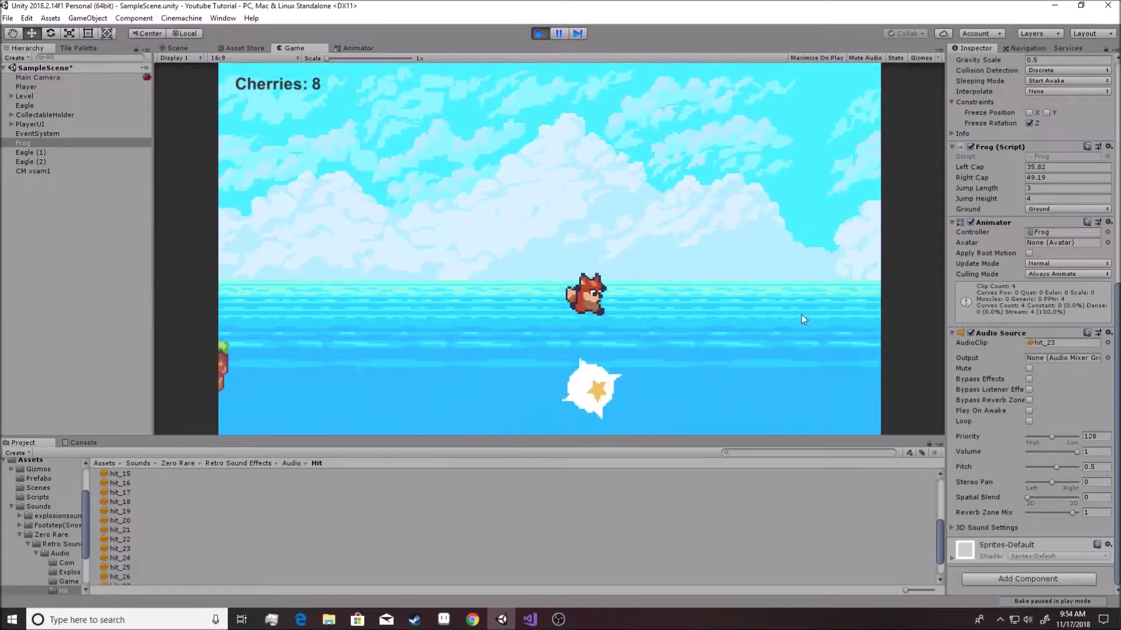
key("space")
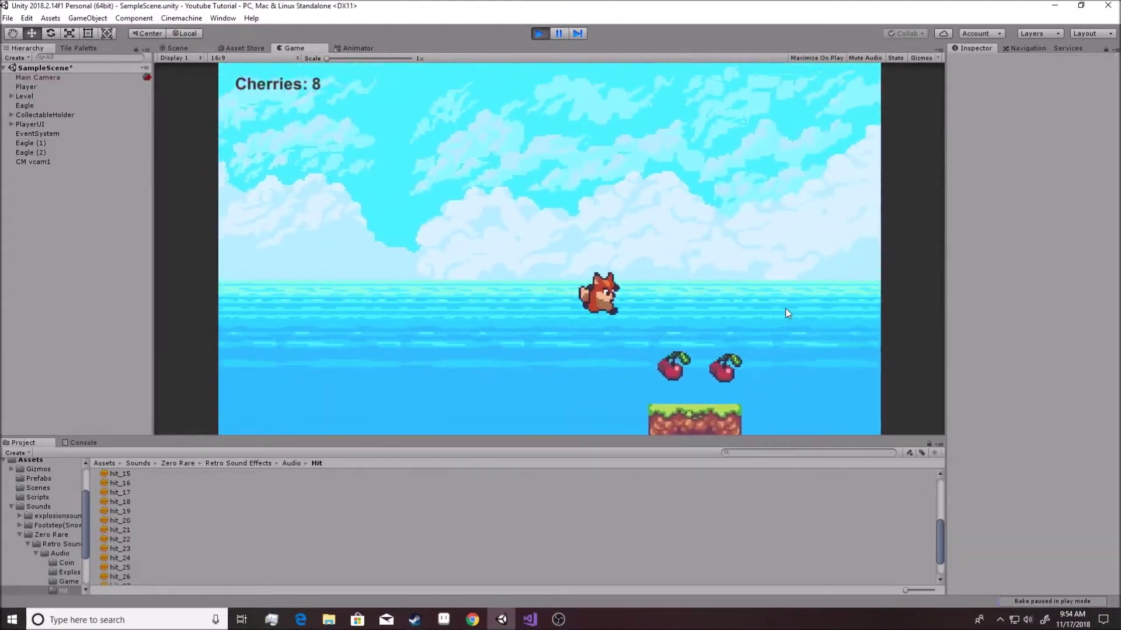
key("space")
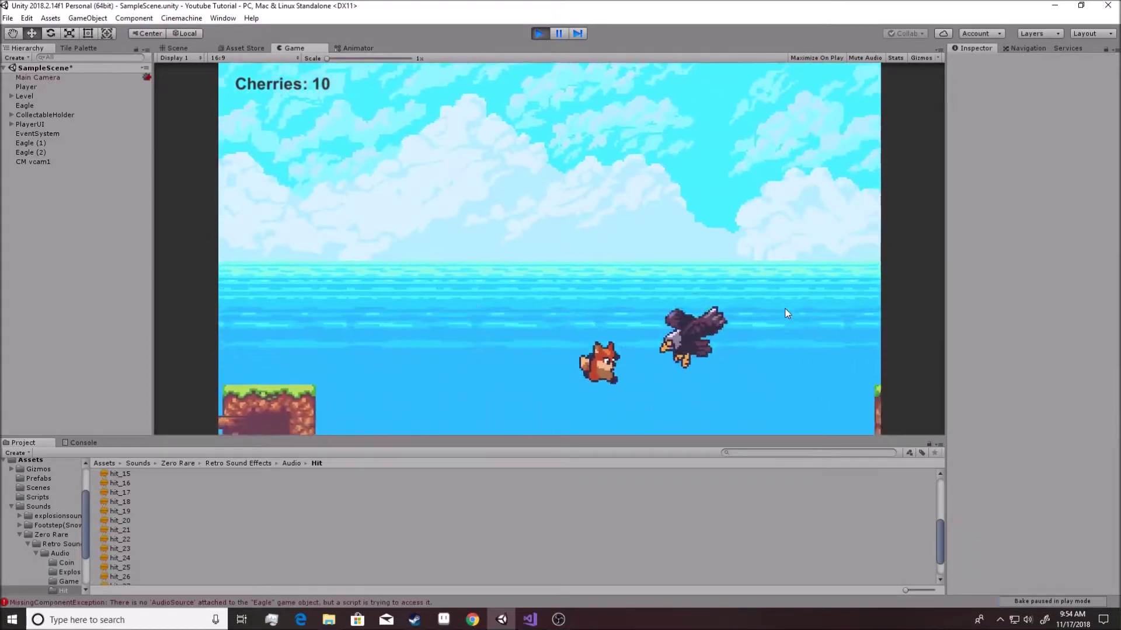
left_click(538, 33)
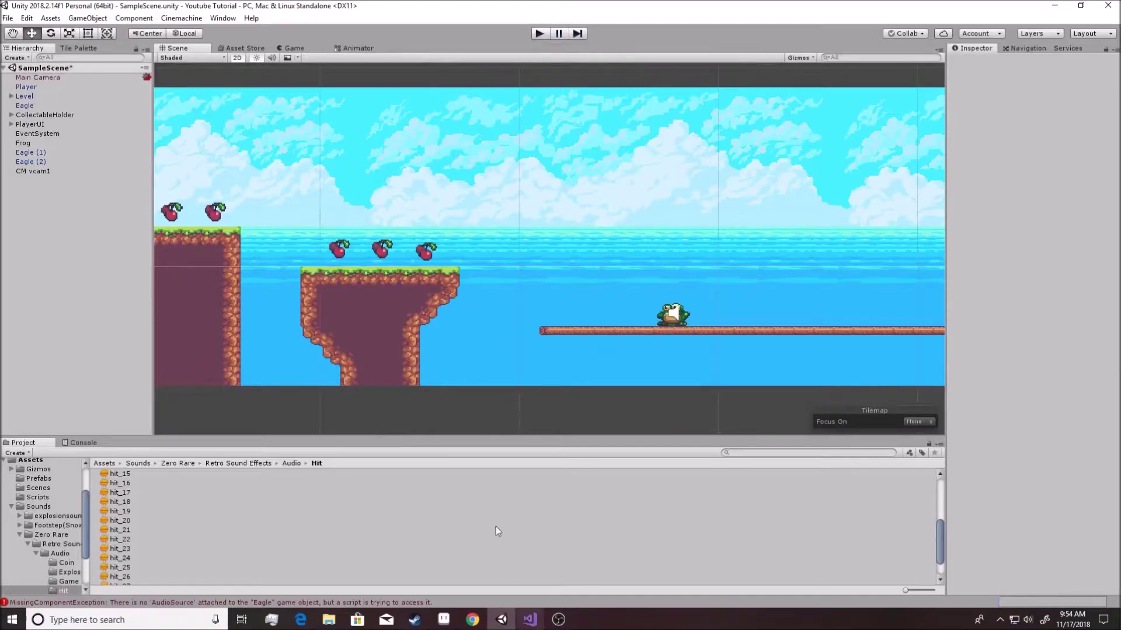
- Check the JumpedOn method in Enemy.cs, then return to Unity
left_click(529, 620)
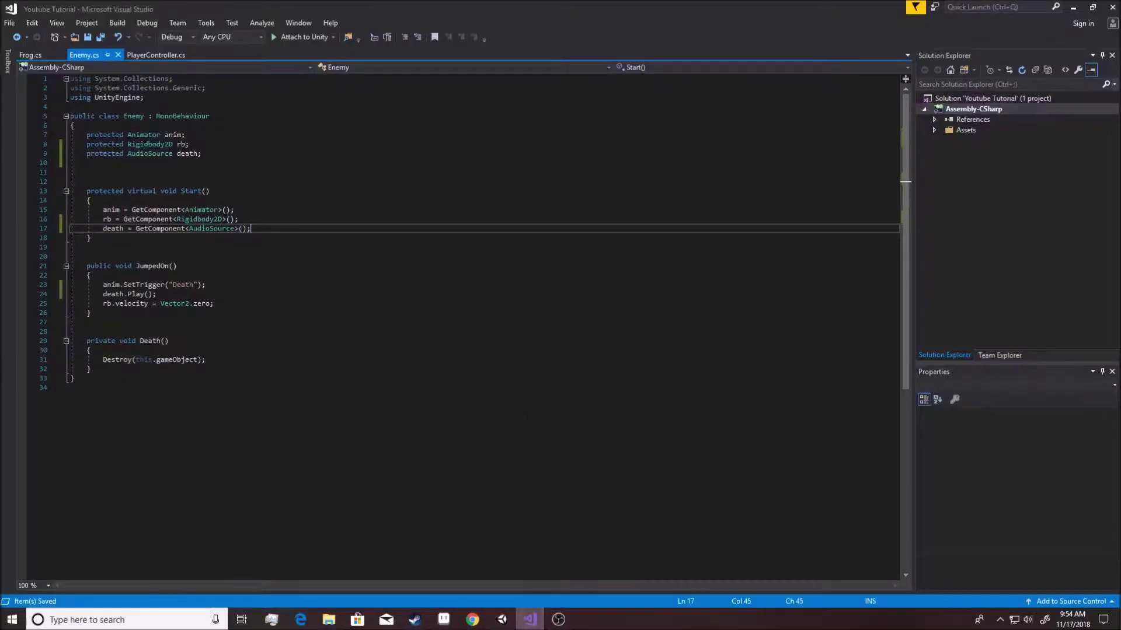
key("Down")
key("Down")
key("Down")
key("Down")
key("Down")
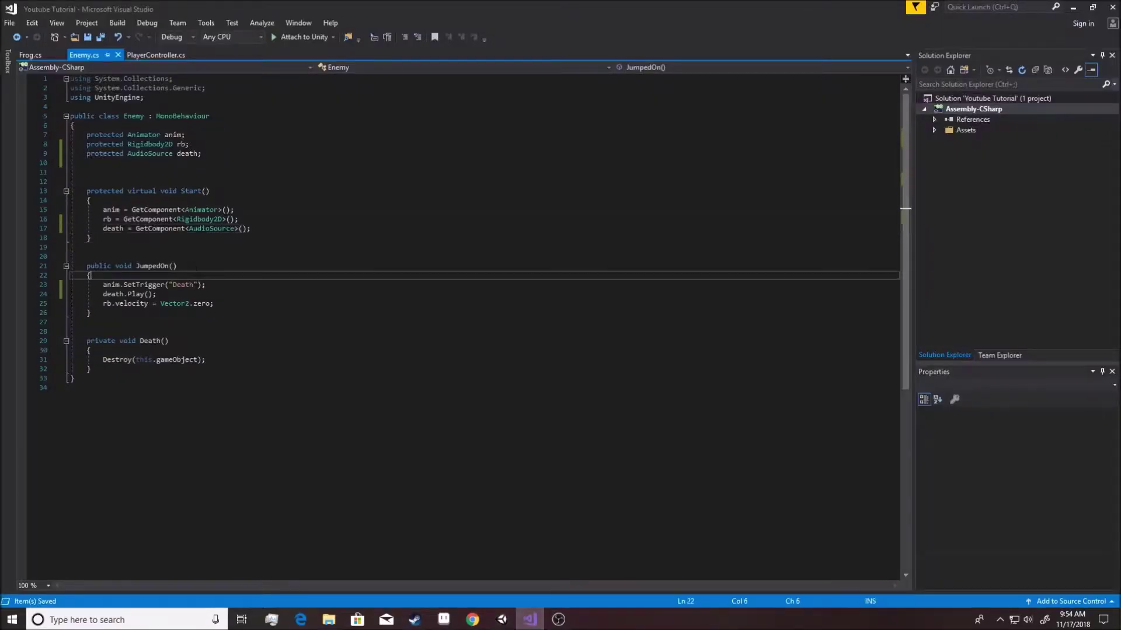
left_click(502, 619)
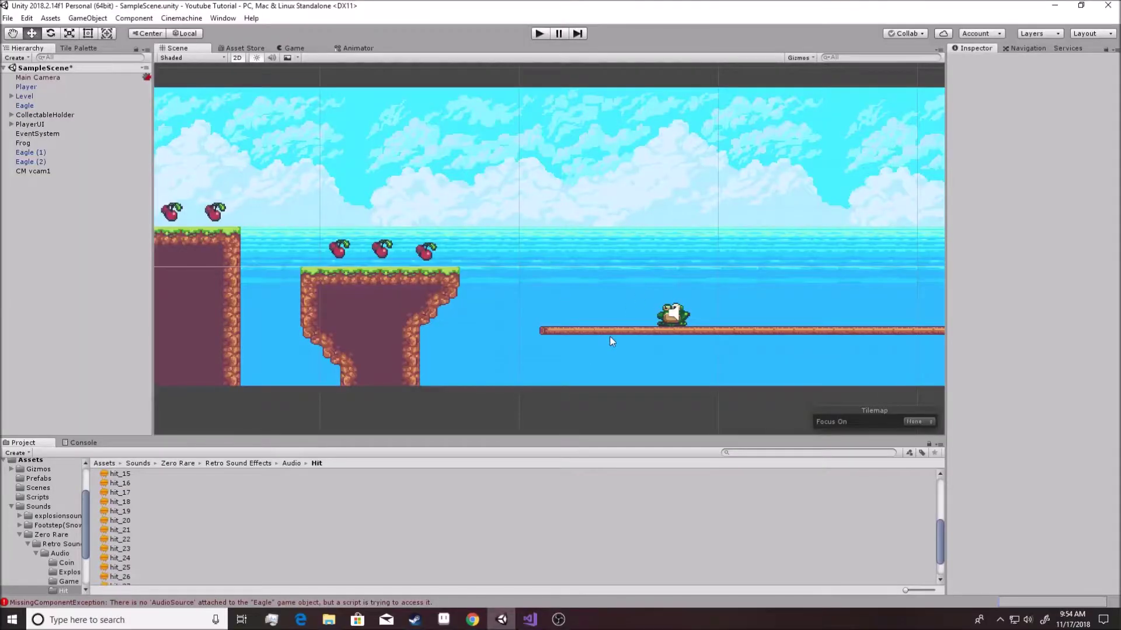
- Copy the Frog's hit_23 Audio Source component
left_click(37, 105)
left_click(23, 143)
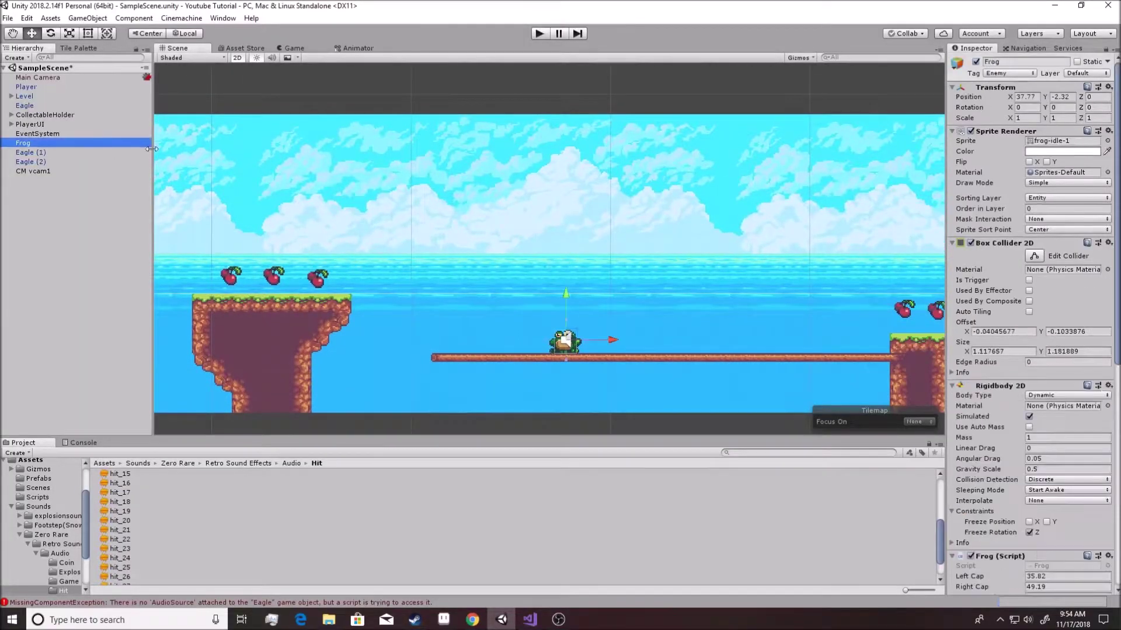
scroll(1046, 453, "down", 5)
scroll(1046, 453, "down", 6)
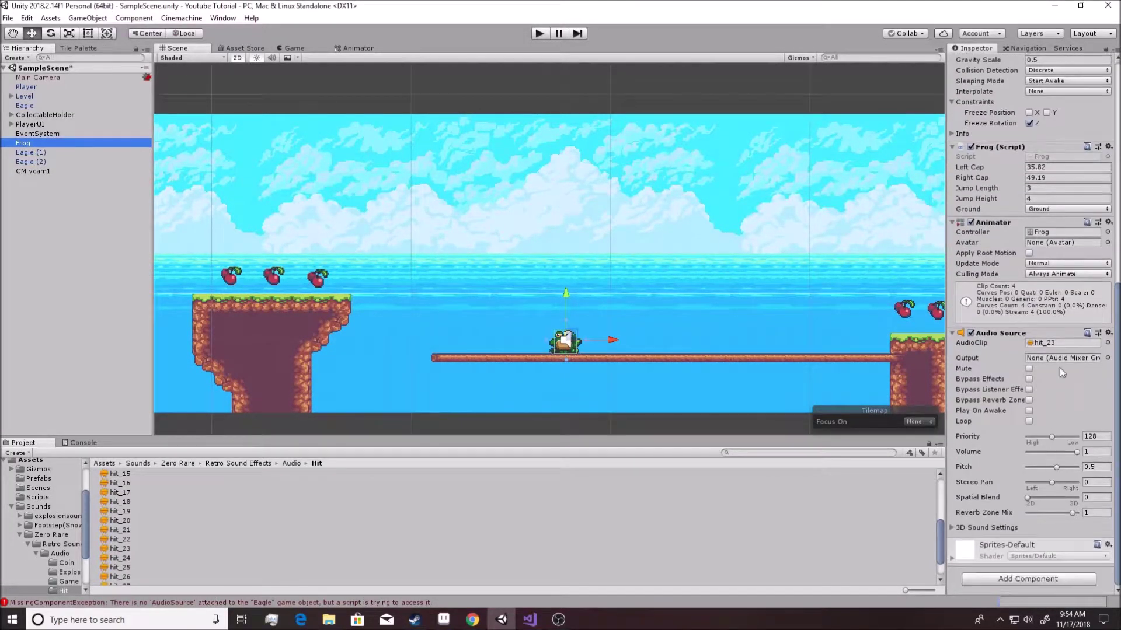
left_click(1104, 335)
left_click(1045, 402)
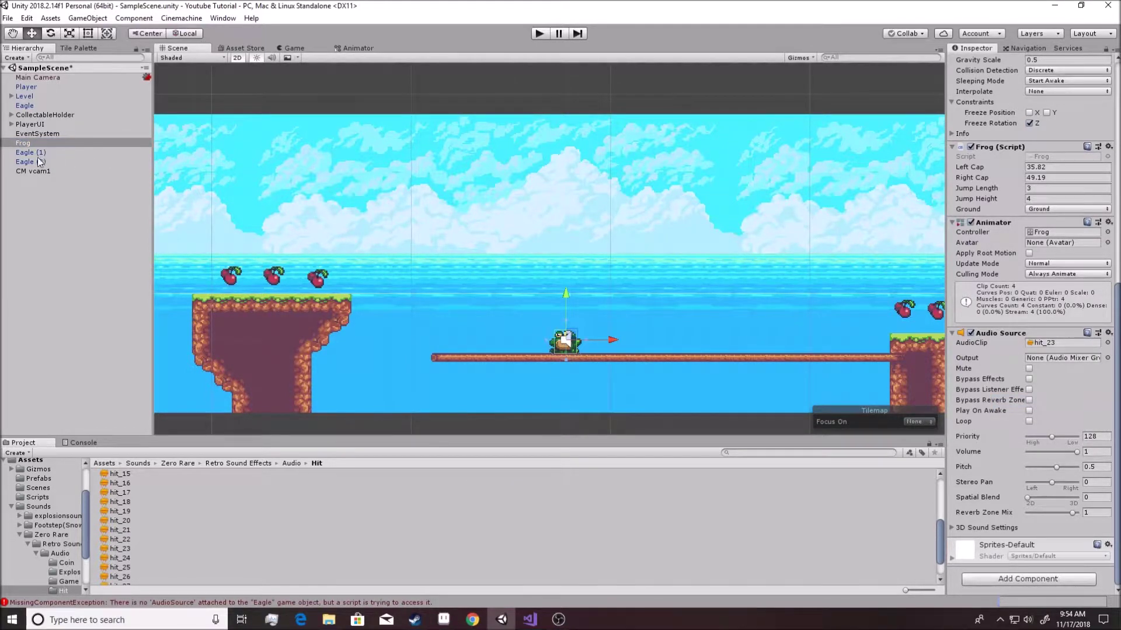
- Paste the copied Audio Source onto the Eagle as a new component
left_click(33, 106)
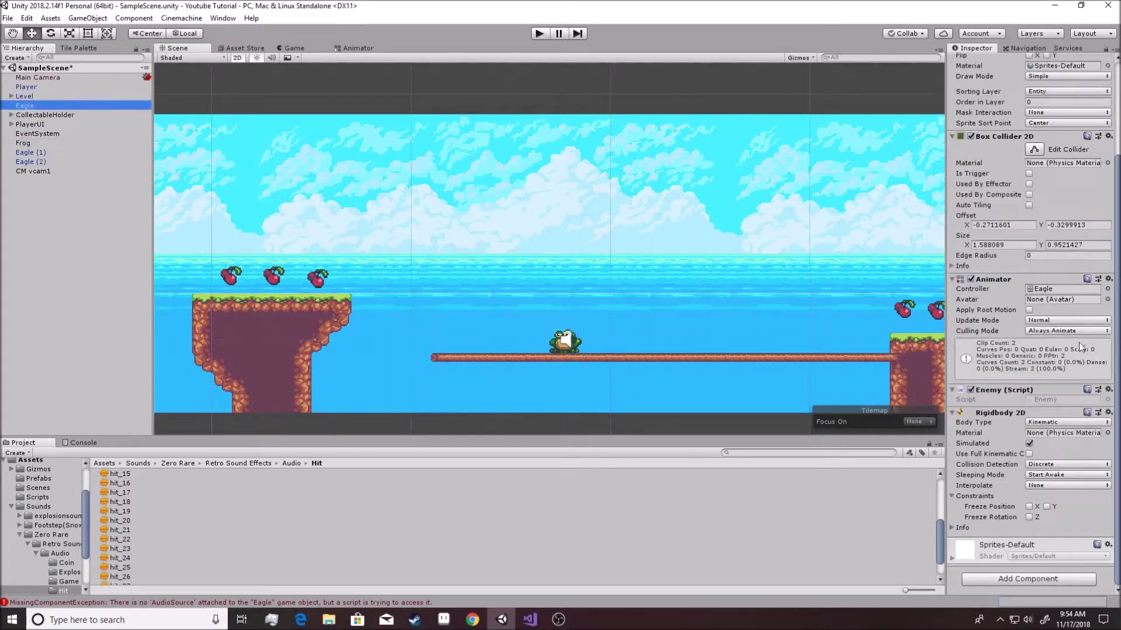
left_click(1107, 545)
left_click(1109, 390)
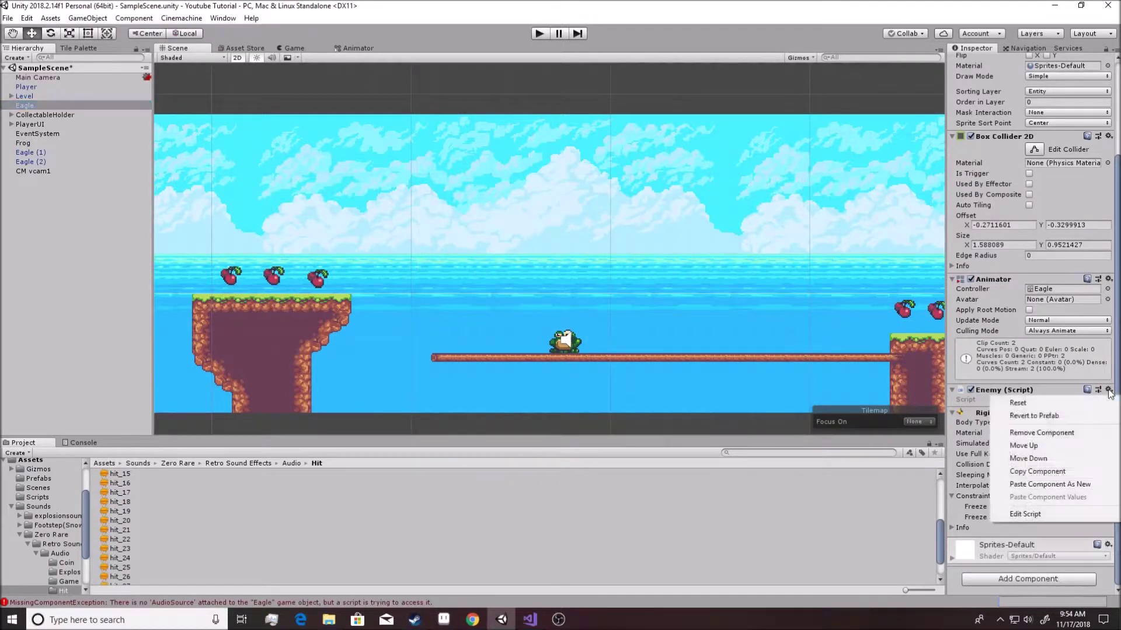
left_click(1059, 486)
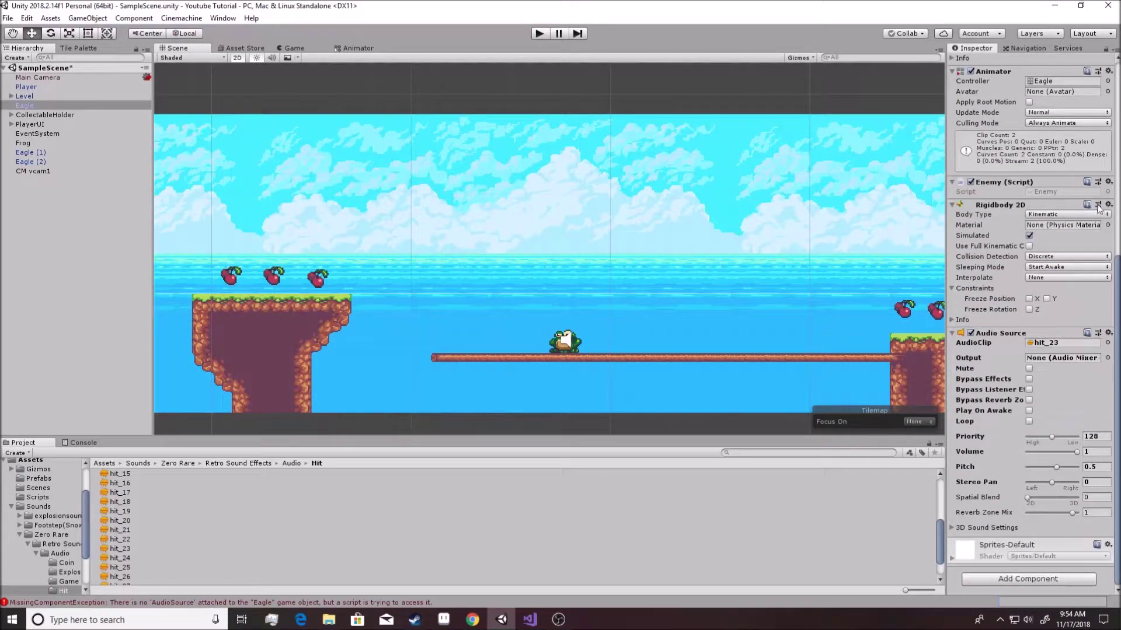
- Confirm Eagle (1) also carries the hit_23 Audio Source, then reselect the Frog
scroll(1019, 108, "up", 8)
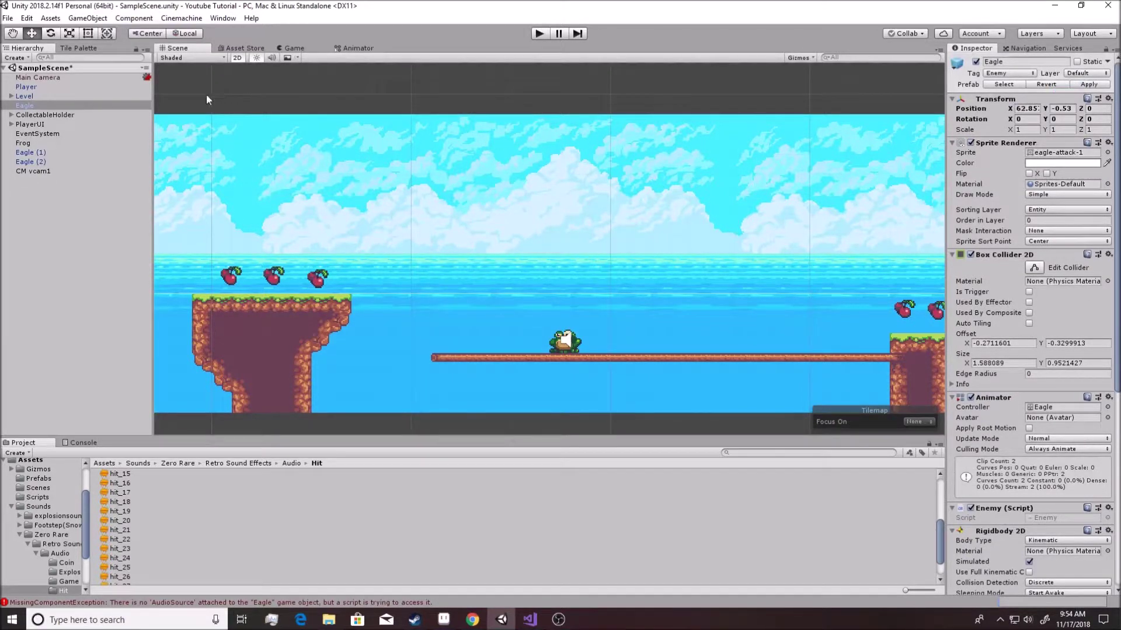
left_click(65, 153)
scroll(1027, 315, "down", 8)
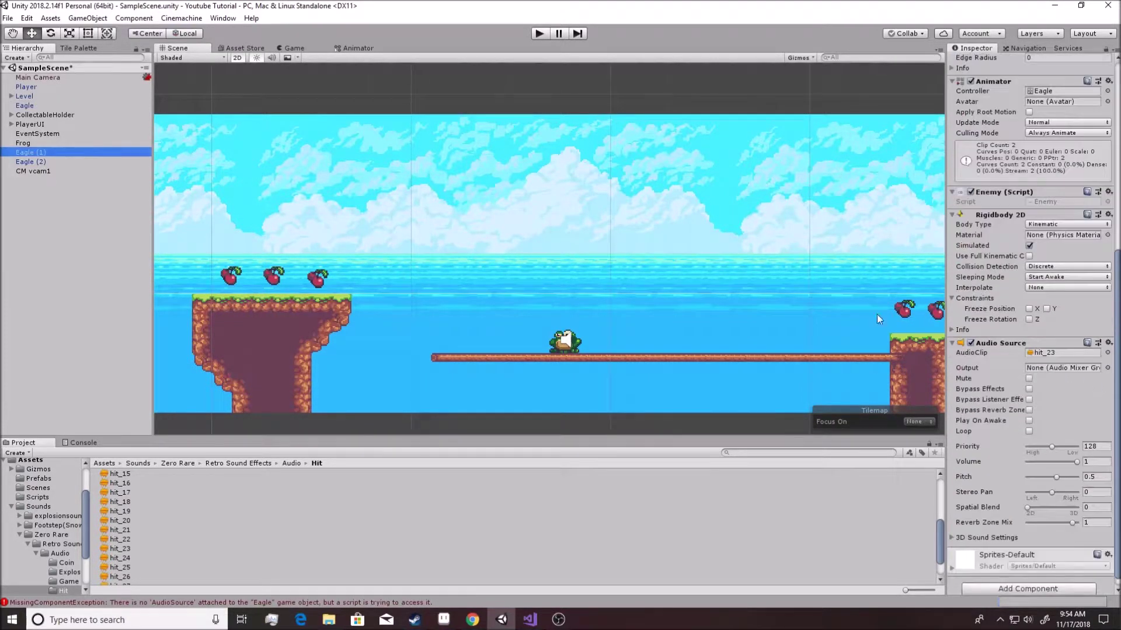
left_click(36, 107)
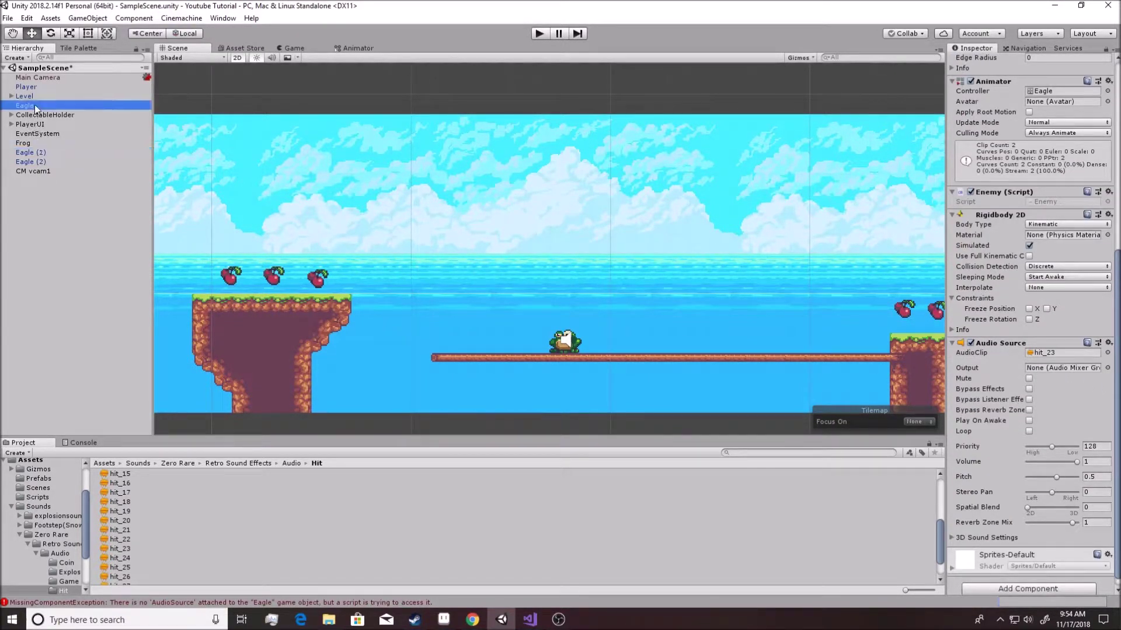
left_click(38, 143)
scroll(1103, 105, "up", 10)
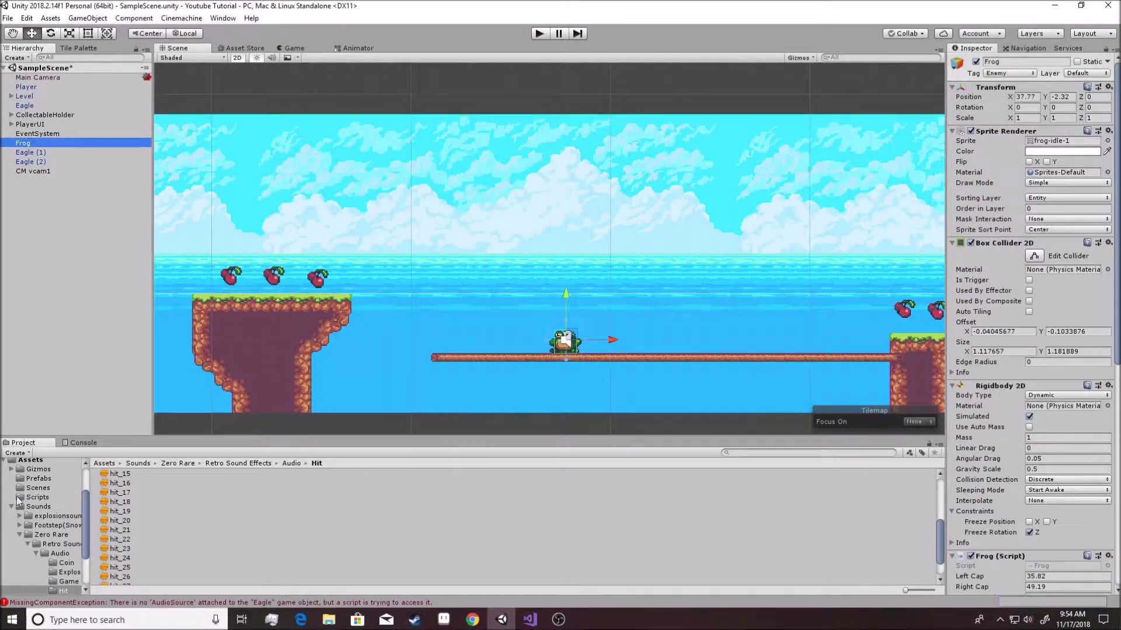
- Save the Frog as a prefab in the Prefabs folder and start a play test
left_click(6, 461)
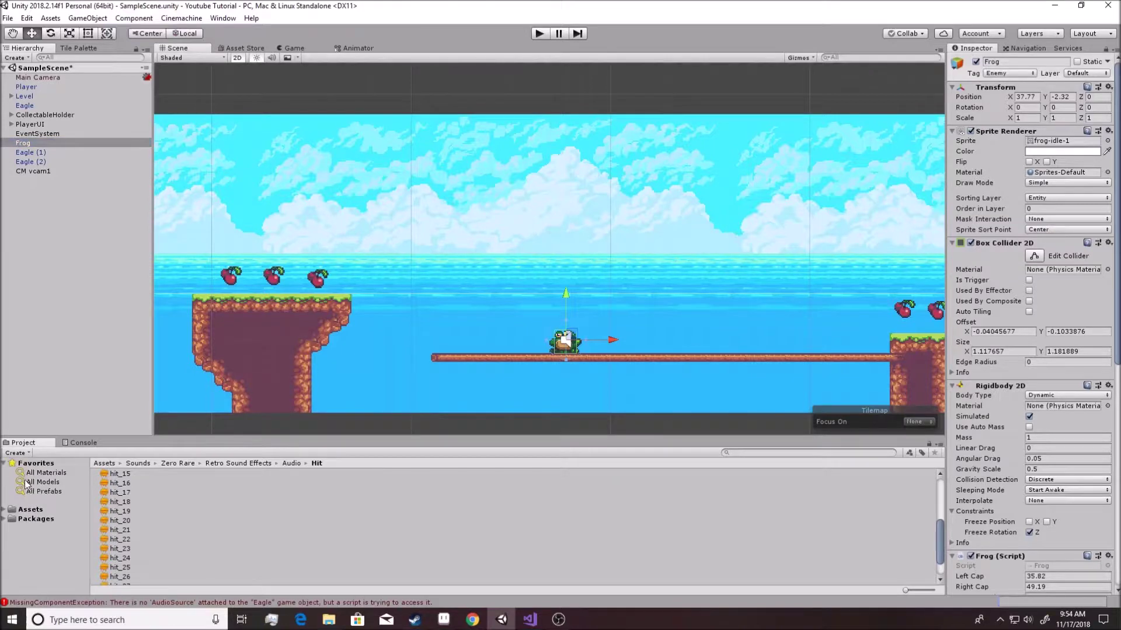
left_click(28, 510)
double_click(121, 483)
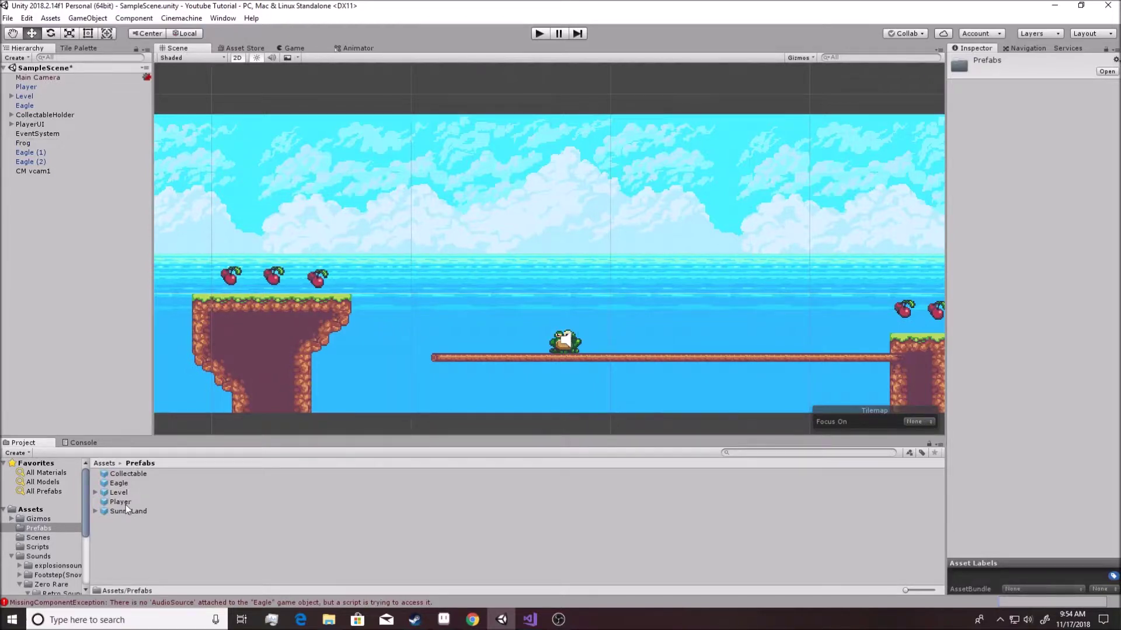
left_click_drag(23, 143, 129, 526)
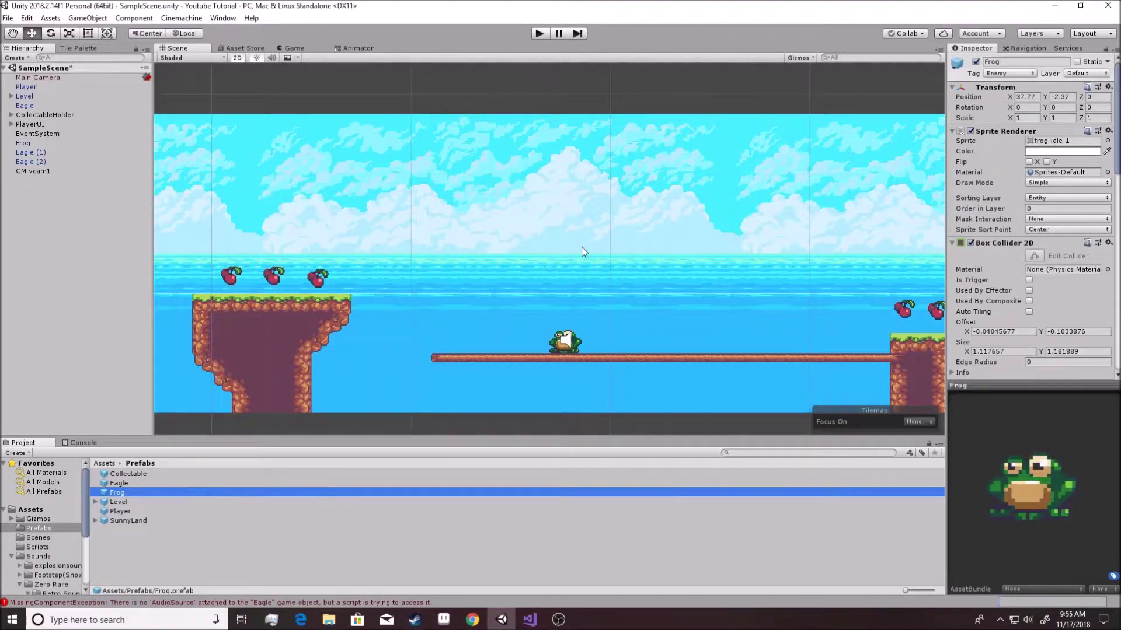
left_click(539, 33)
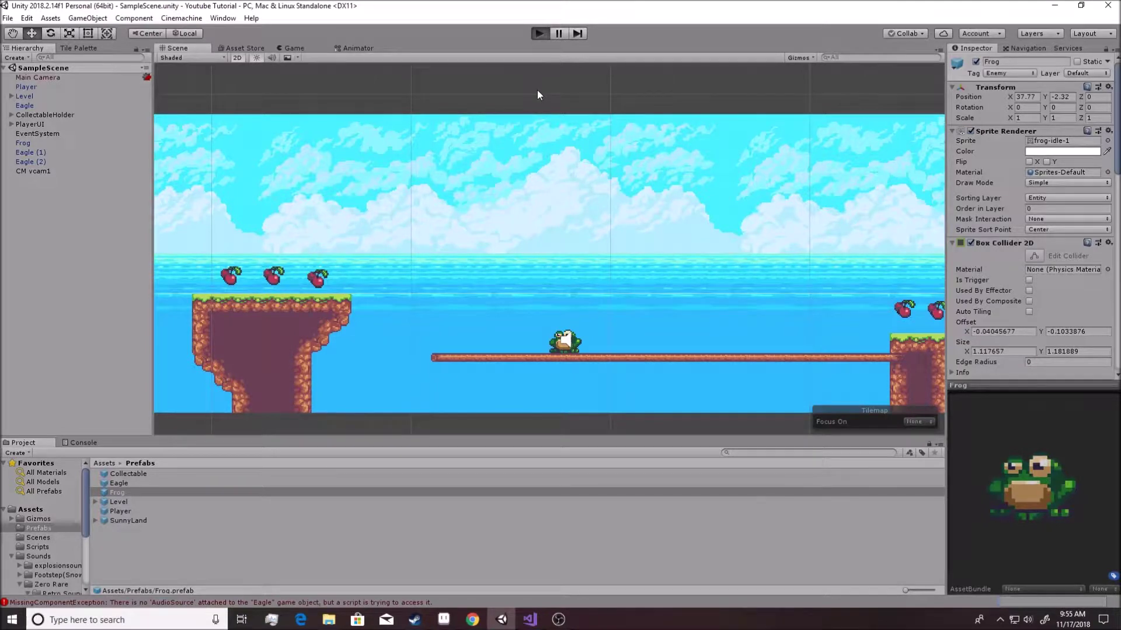
- Run the fox right, jumping to stomp the frog and eagle and grab cherries
key("space")
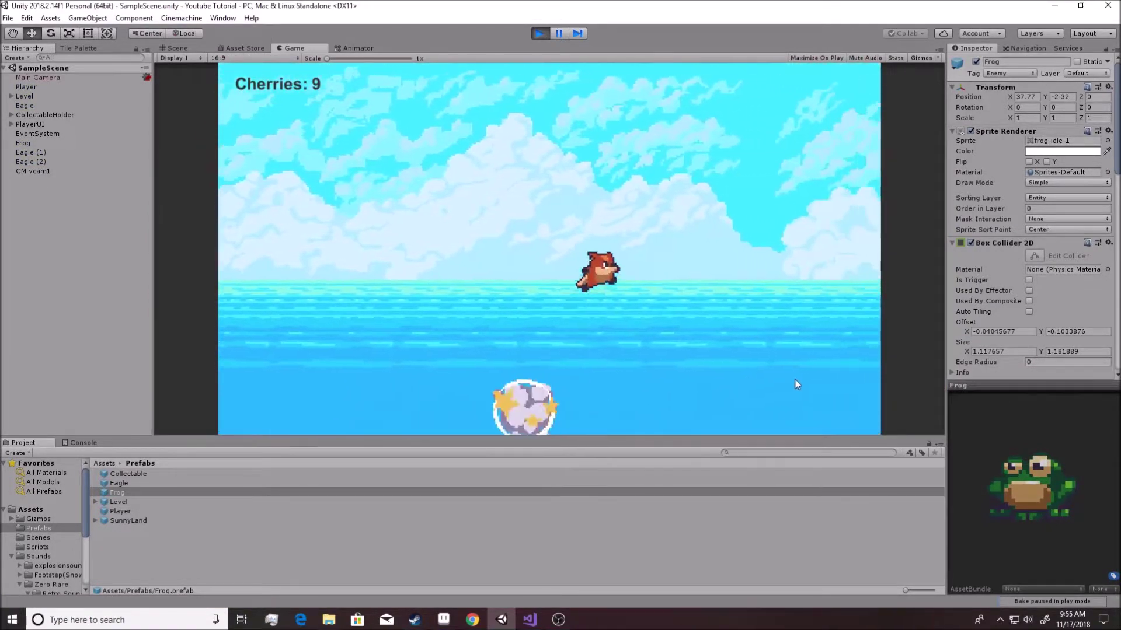
key("Right")
key("space")
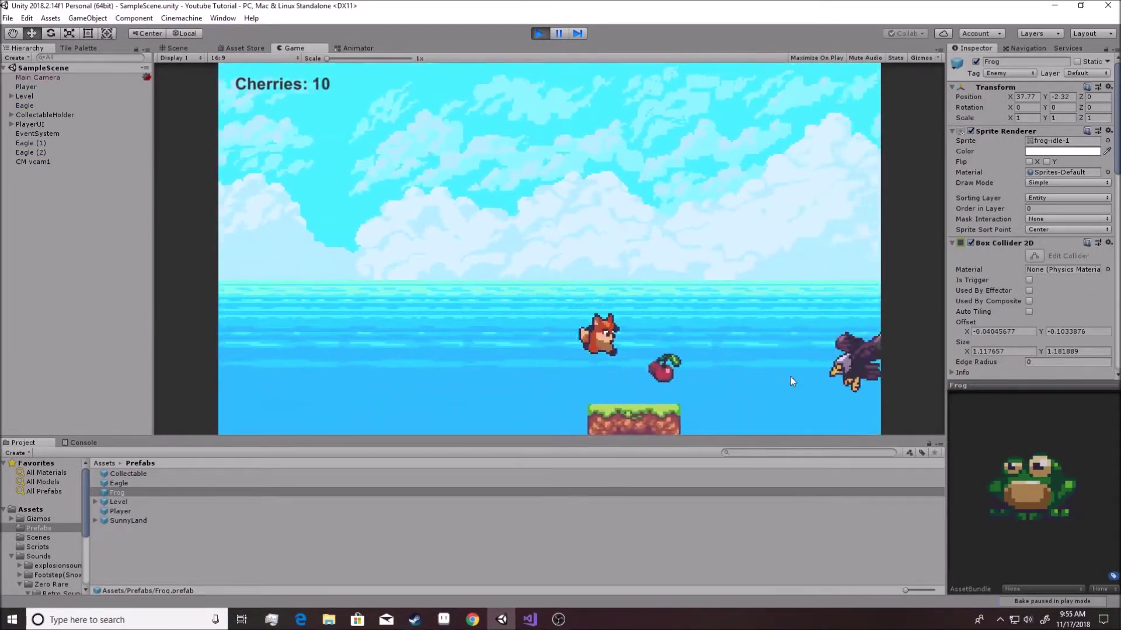
key("Right")
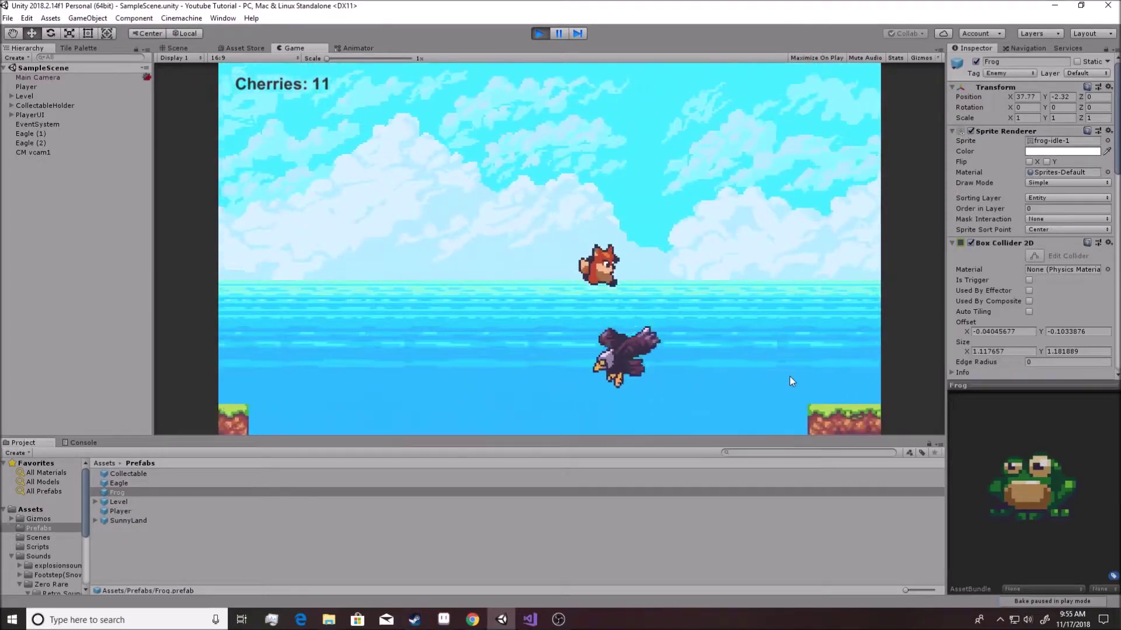
key("Right")
key("space")
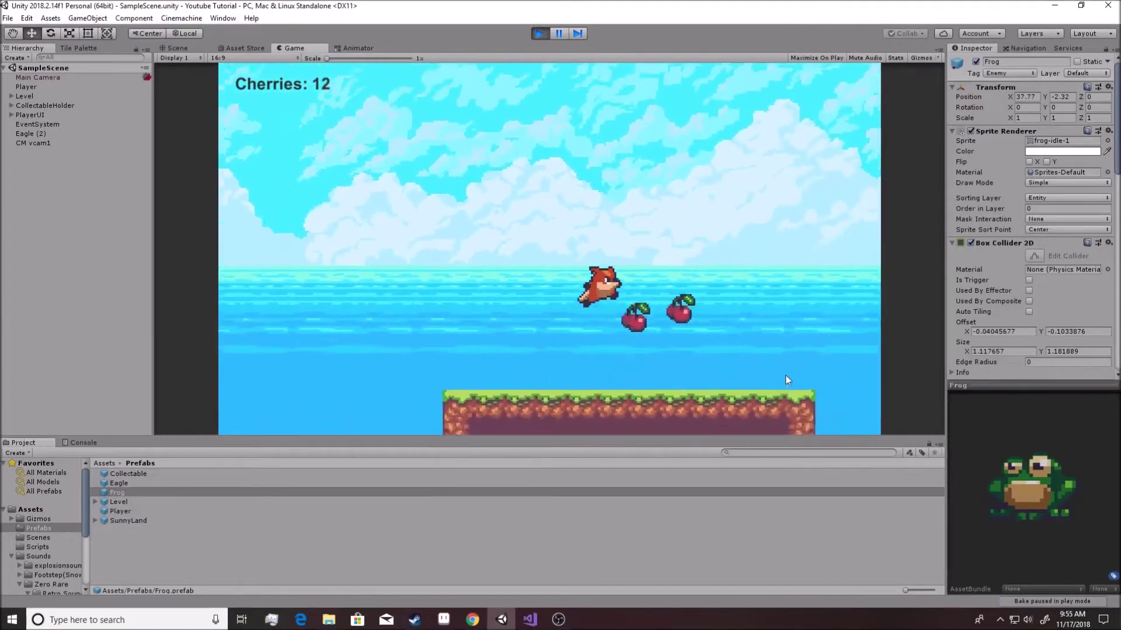
key("Right")
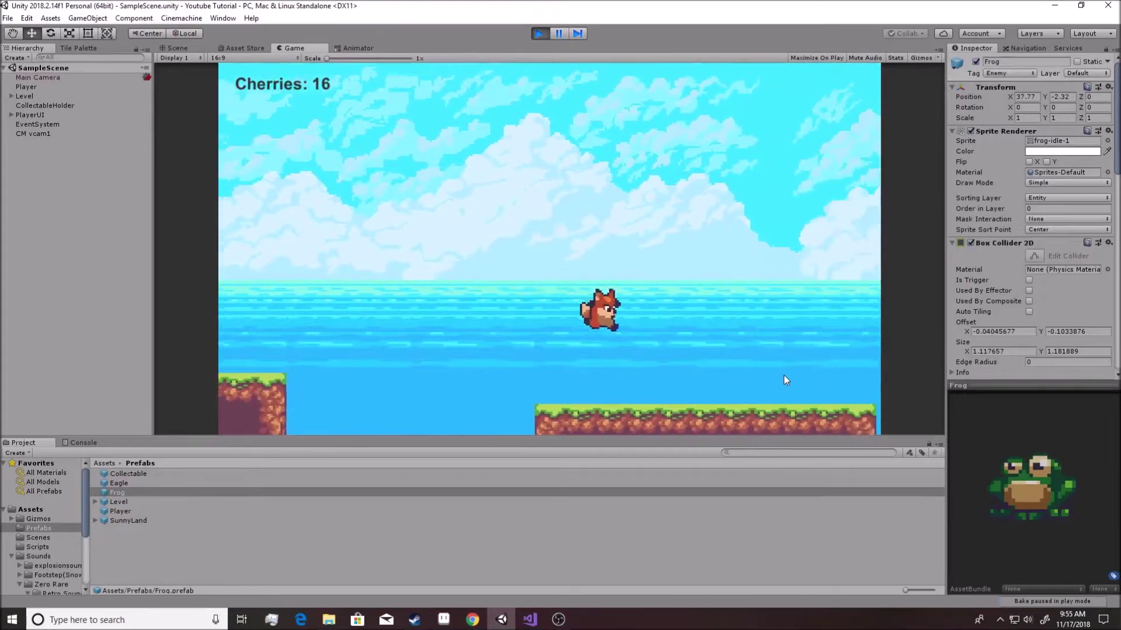
key("Right")
- Stop the playtest, select the Player, and return to Visual Studio
key("ctrl+p")
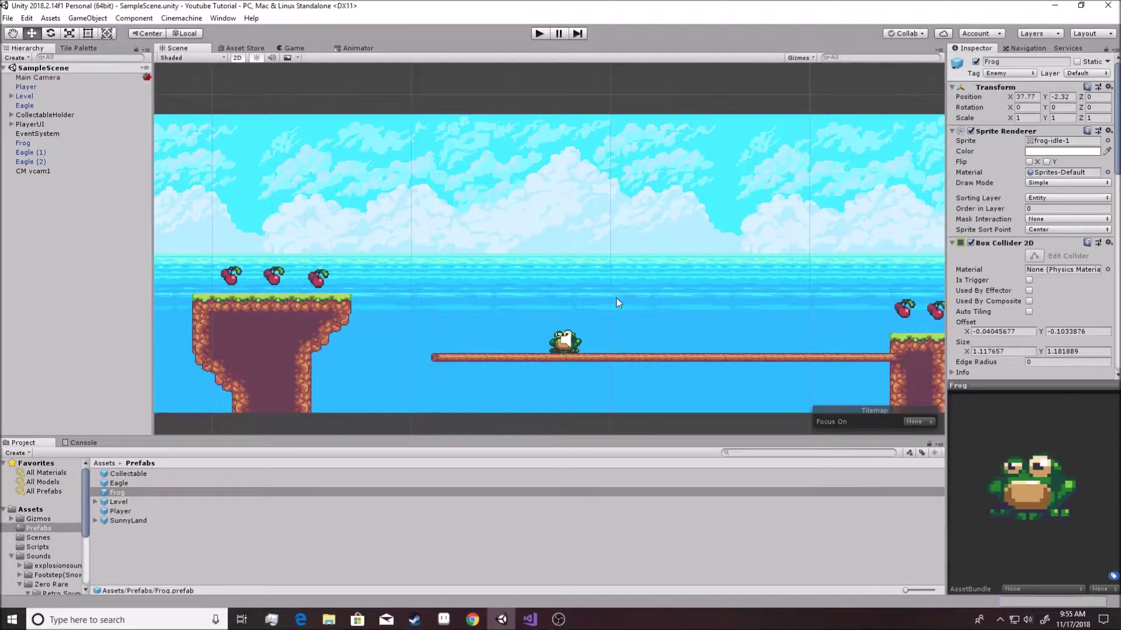
left_click(27, 86)
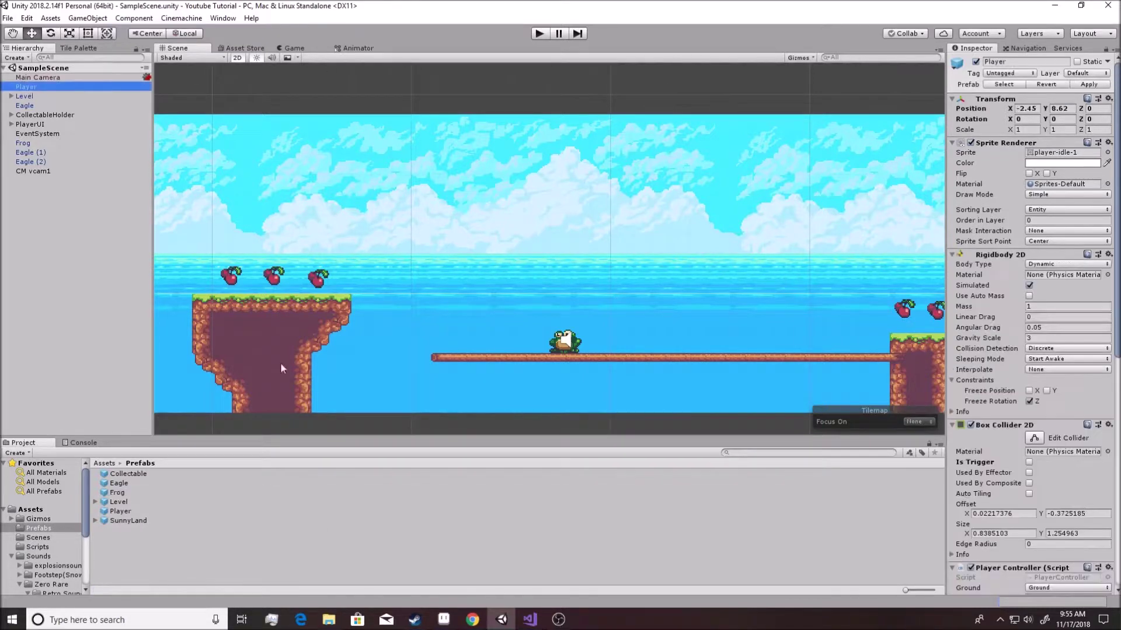
key("alt+Tab")
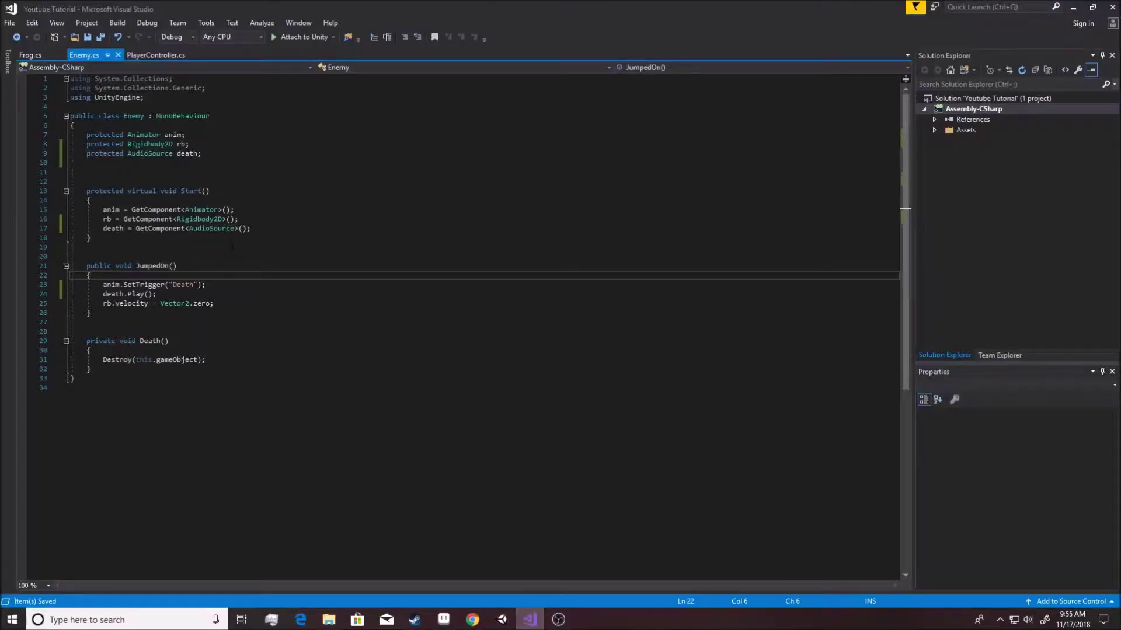
- Open PlayerController.cs and expand OnTriggerEnter2D to show the cherry-count lines
left_click(148, 56)
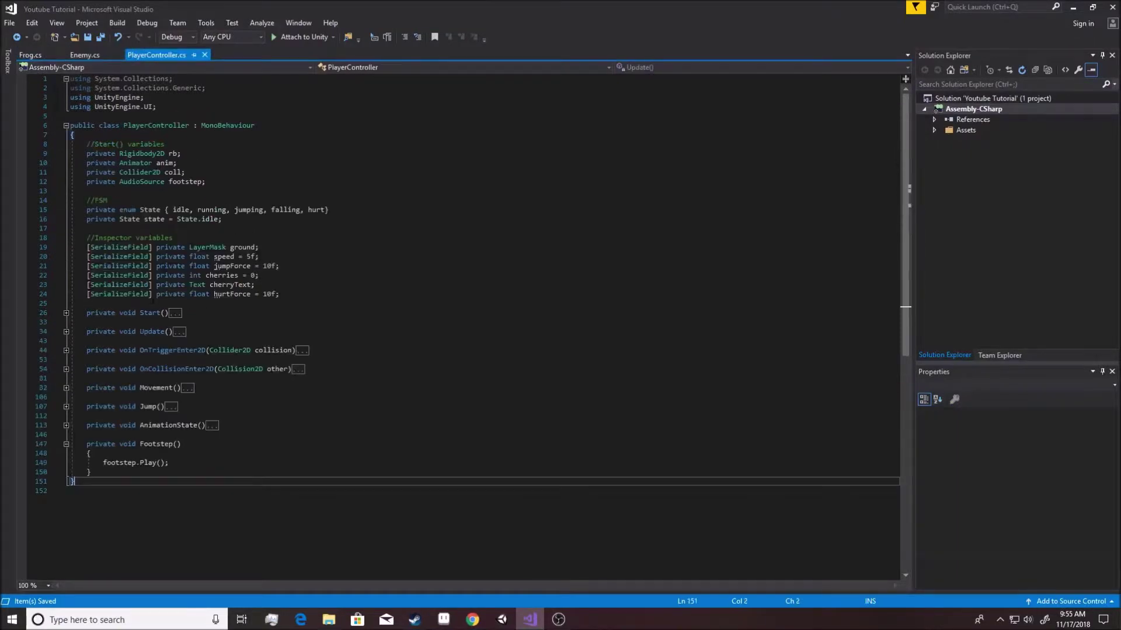
left_click(66, 369)
left_click(66, 350)
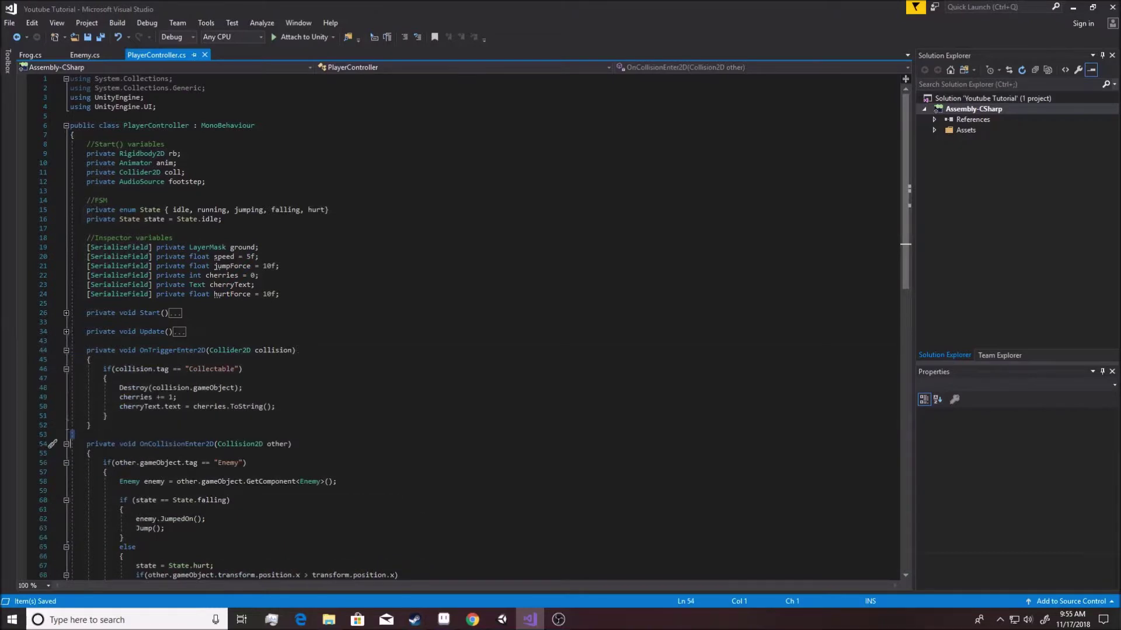
left_click(66, 444)
left_click(156, 406)
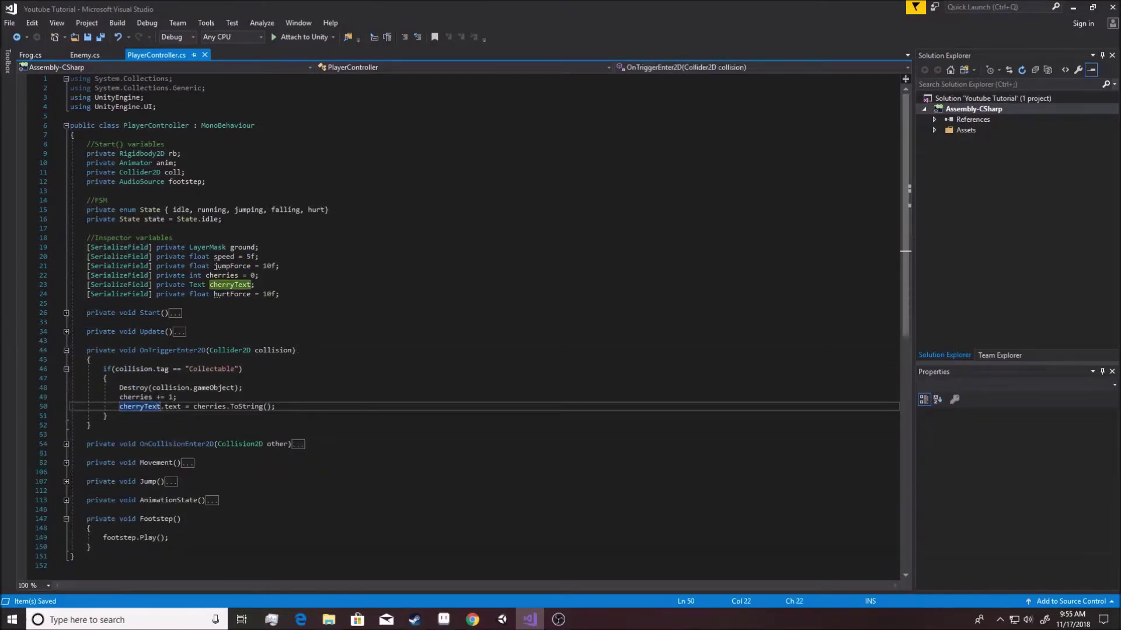
left_click_drag(136, 397, 226, 407)
left_click(226, 406)
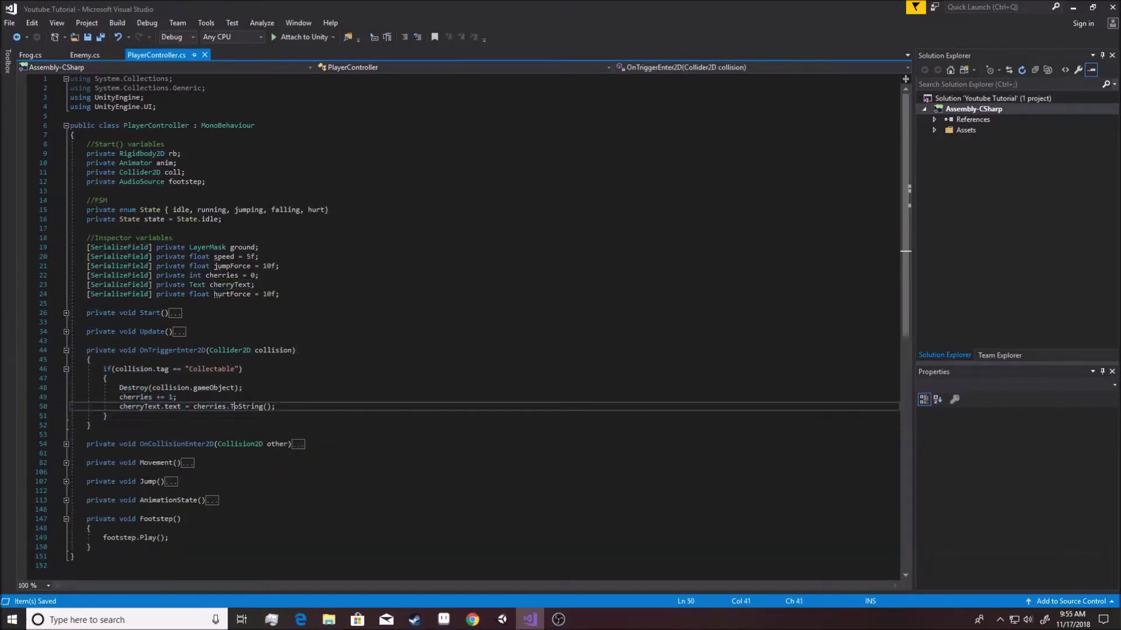
- Place the cursor at the end of the hurtForce declaration to edit it
left_click(255, 388)
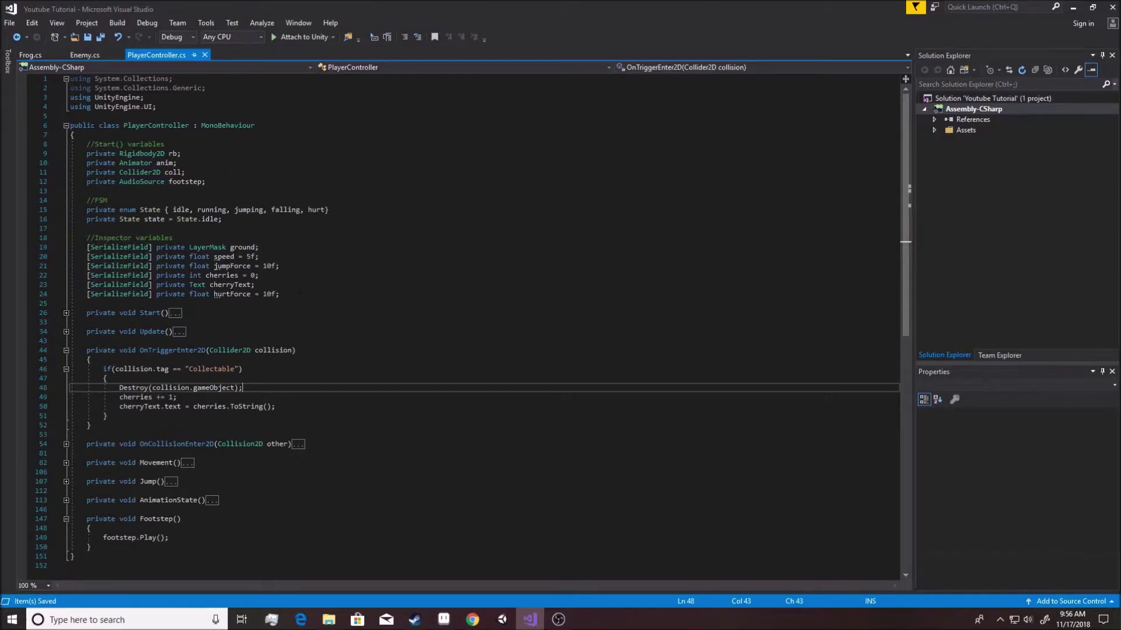
left_click(300, 293)
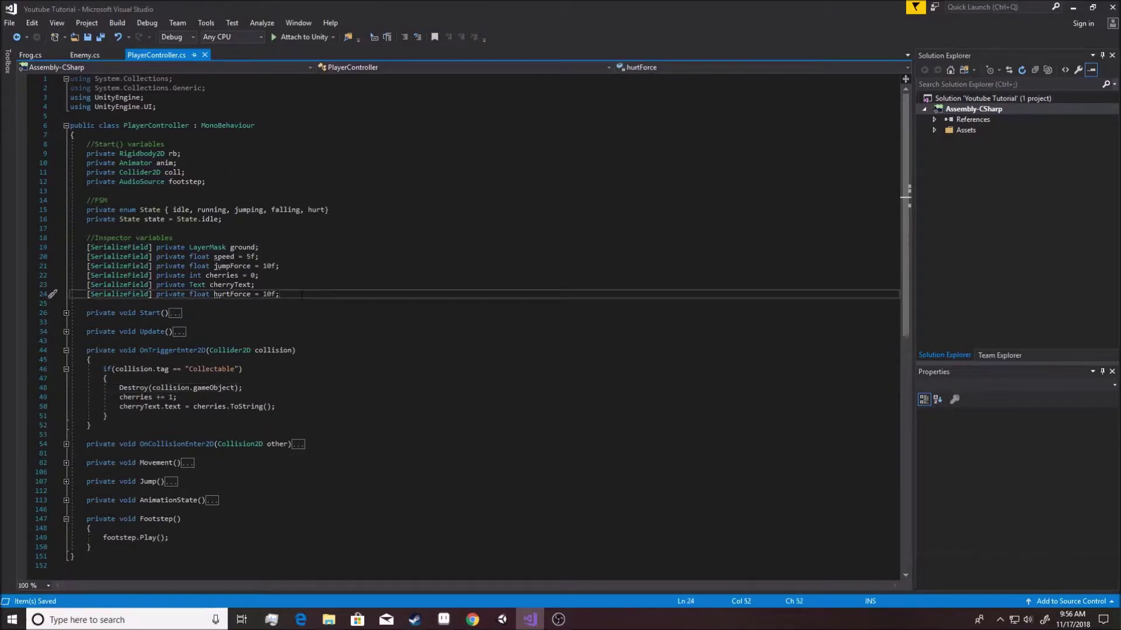
key("BackSpace")
- Declare serialized AudioSource fields 'cherry' and 'footstep' in PlayerController
key("Return")
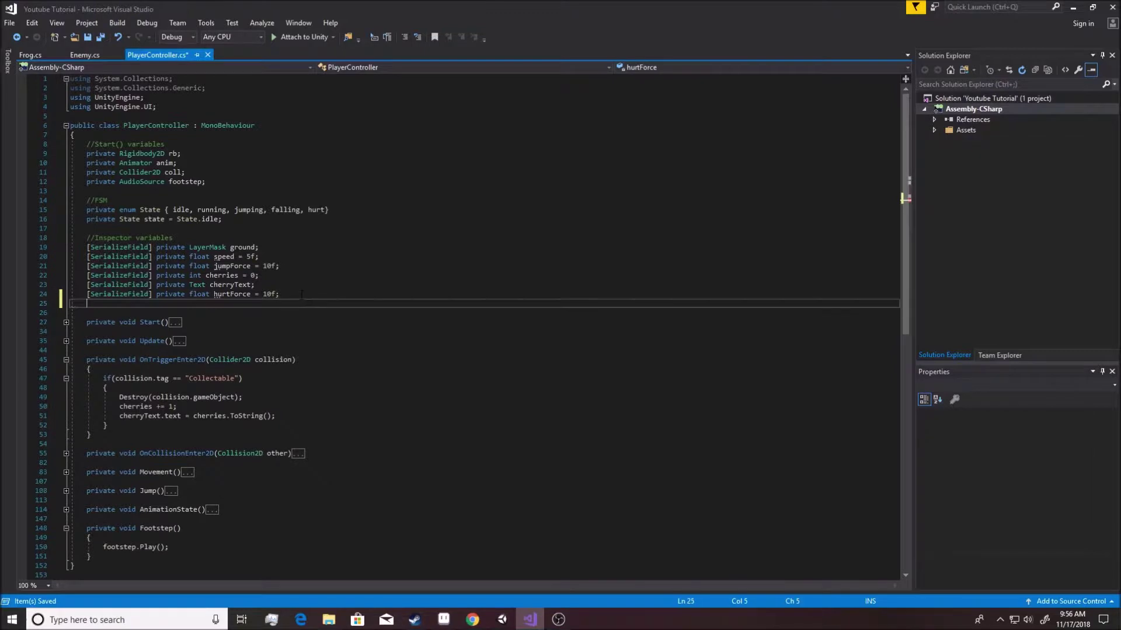
type("[Seri")
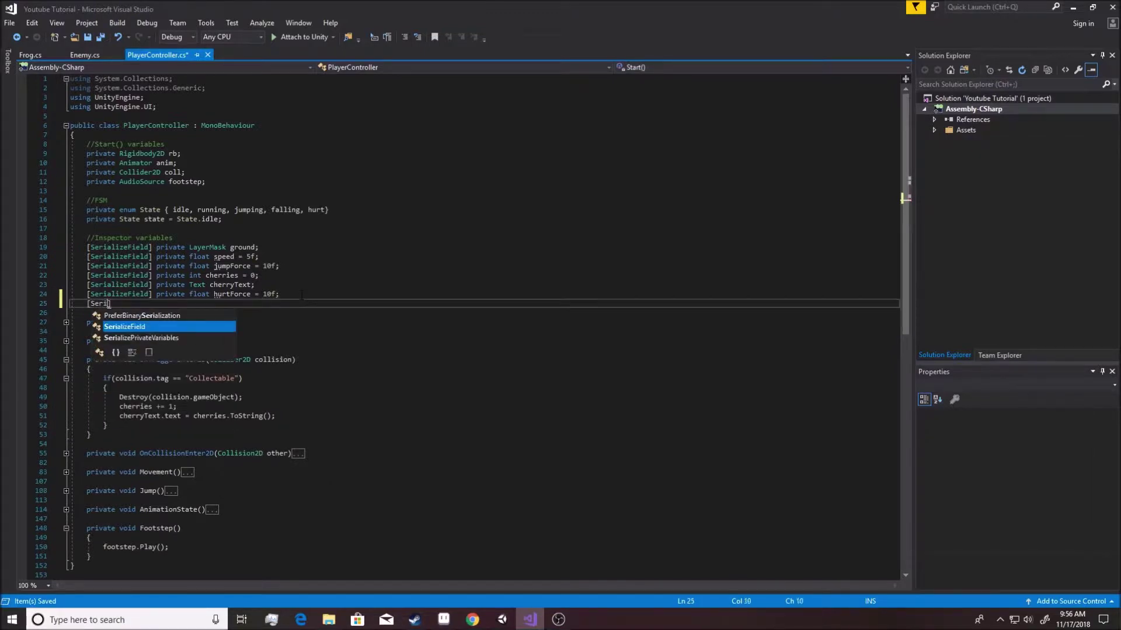
type("alizeField] private ")
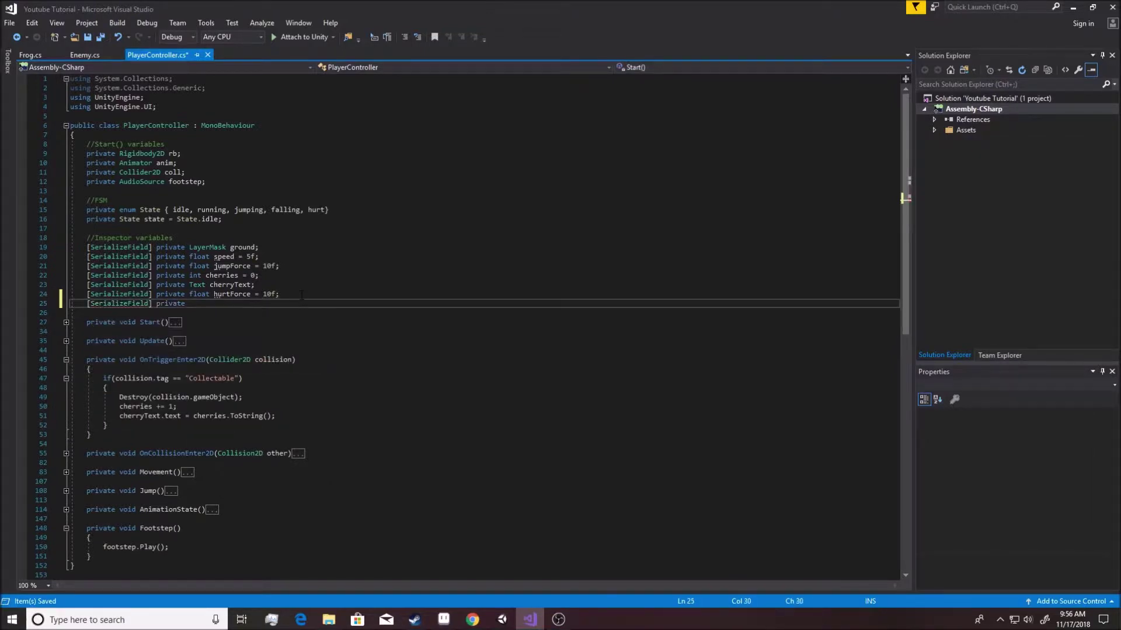
type("AudioSource ")
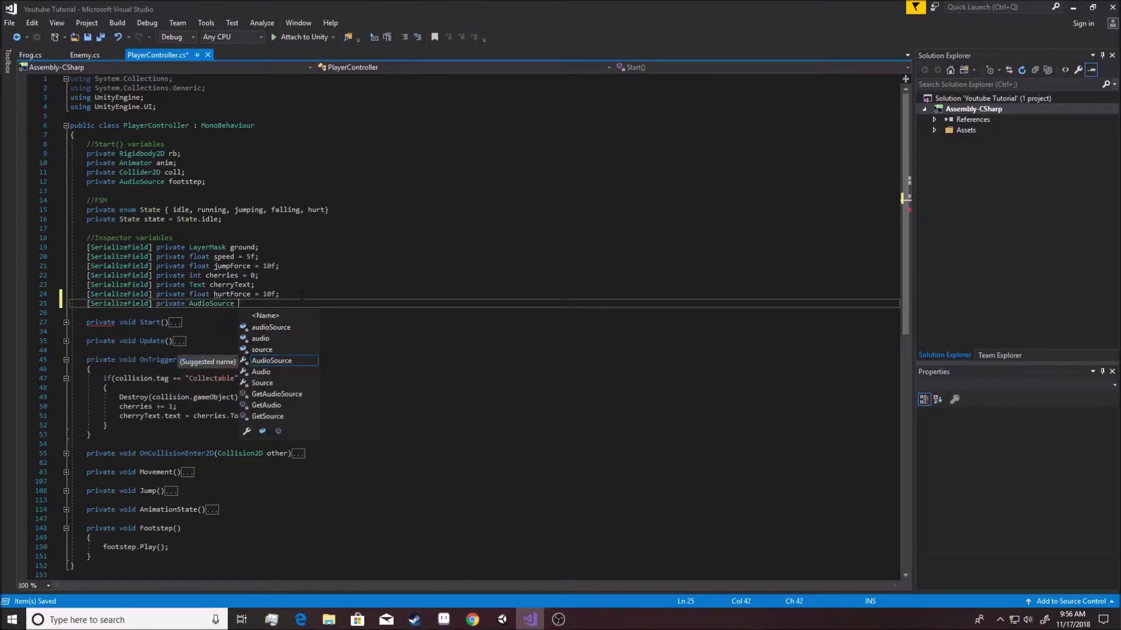
type("cherry")
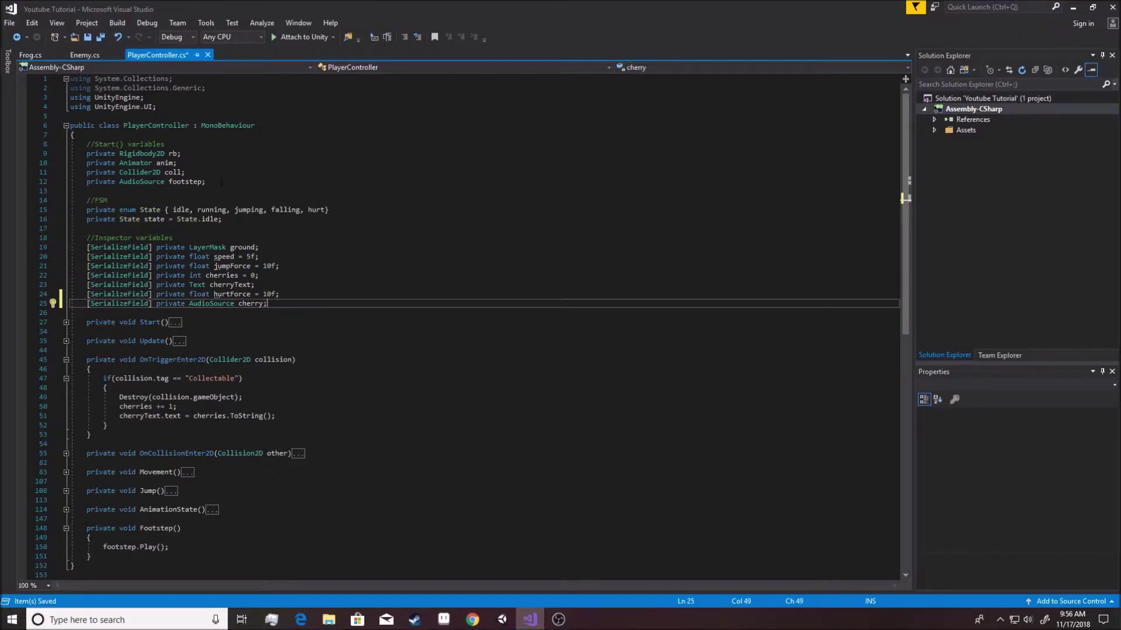
left_click_drag(222, 182, 53, 181)
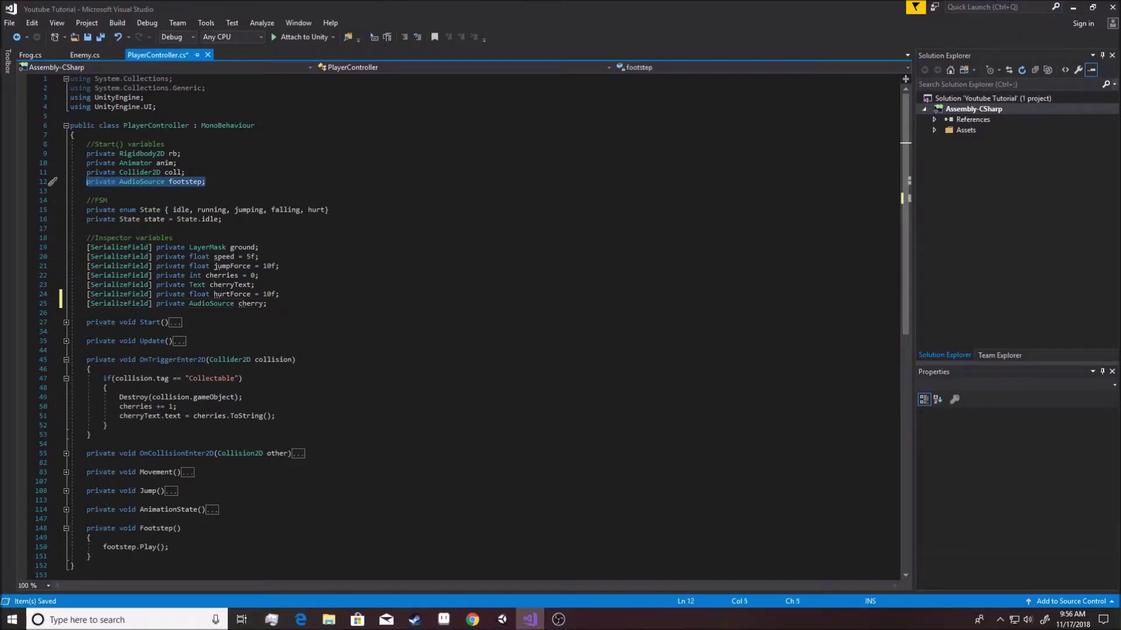
key("ctrl+x")
left_click(285, 303)
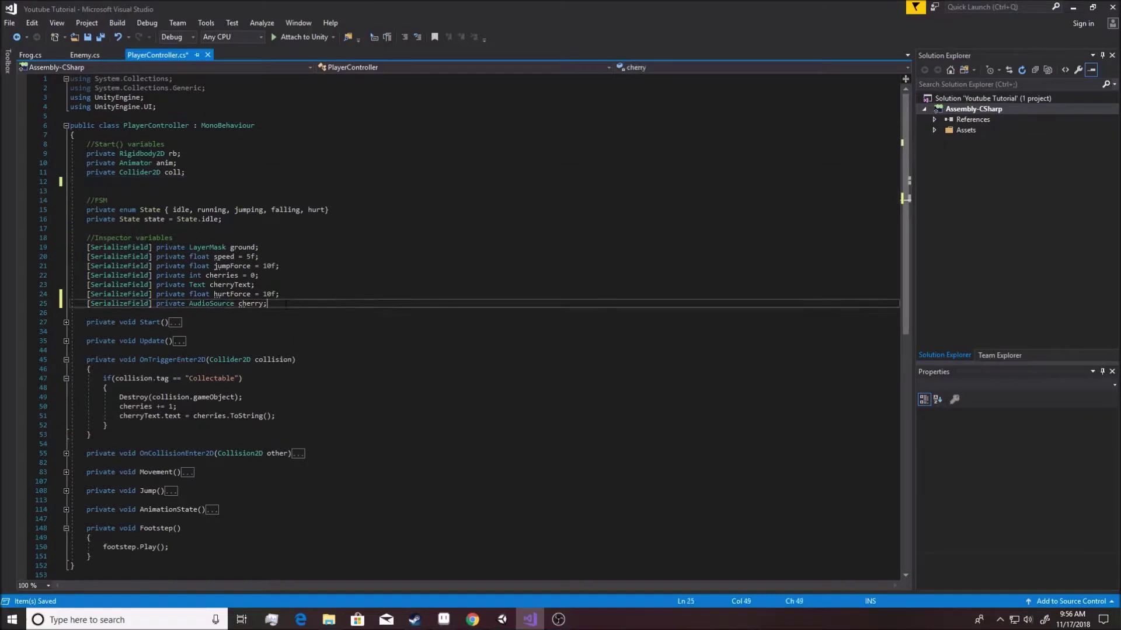
key("Return")
type("[SerializeField")
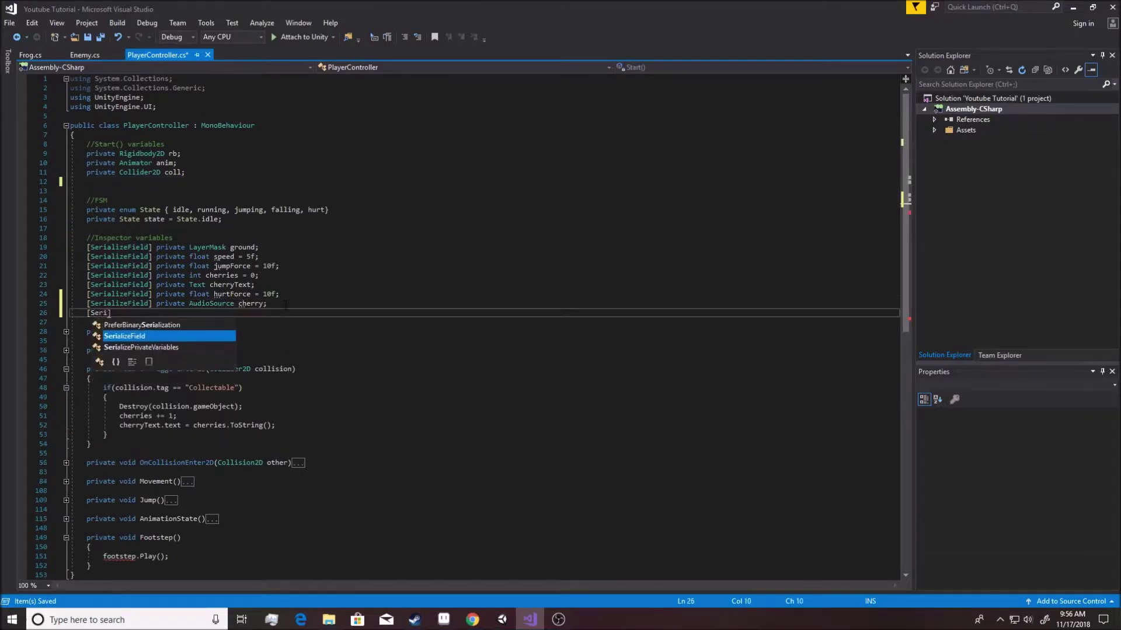
type("]")
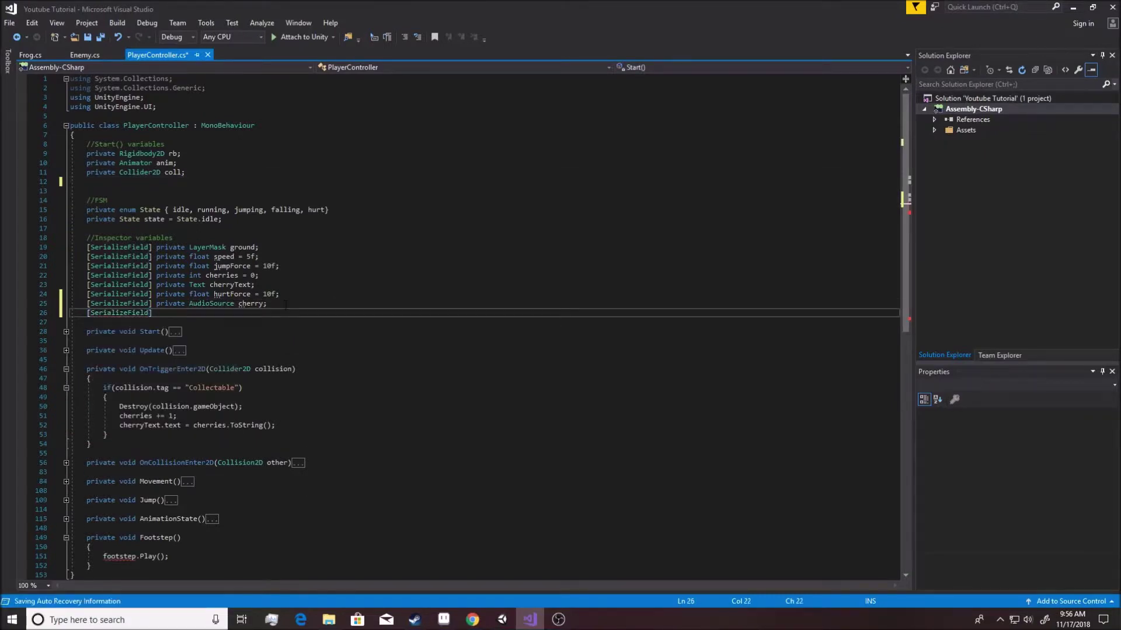
key("ctrl+v")
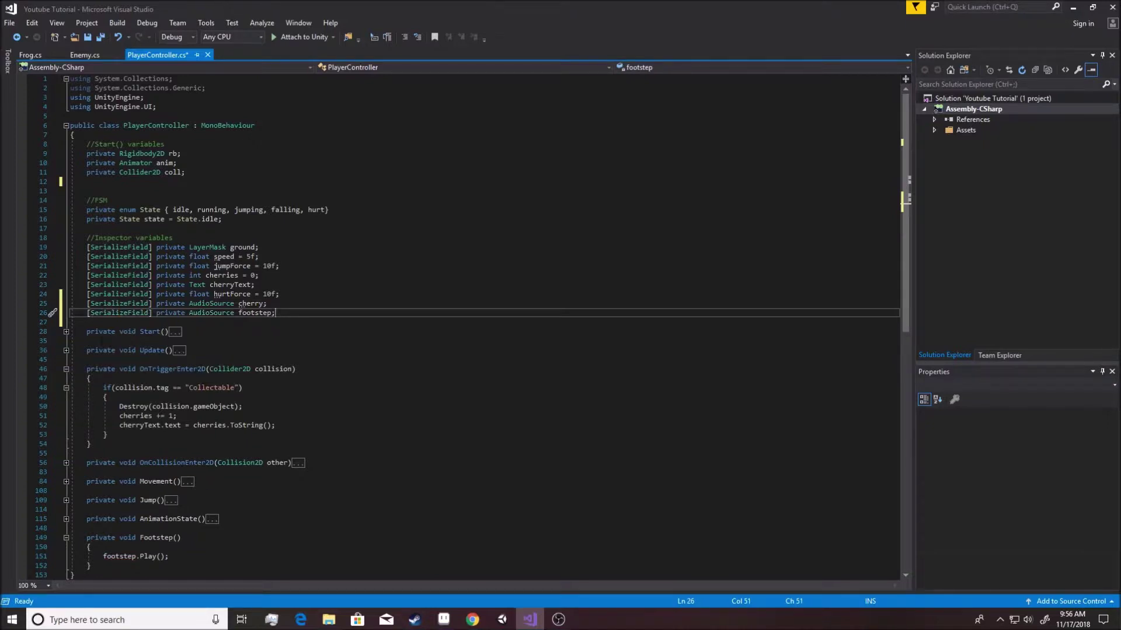
- Delete the footstep GetComponent assignment from Start and save
left_click(66, 332)
left_click_drag(291, 380, 245, 369)
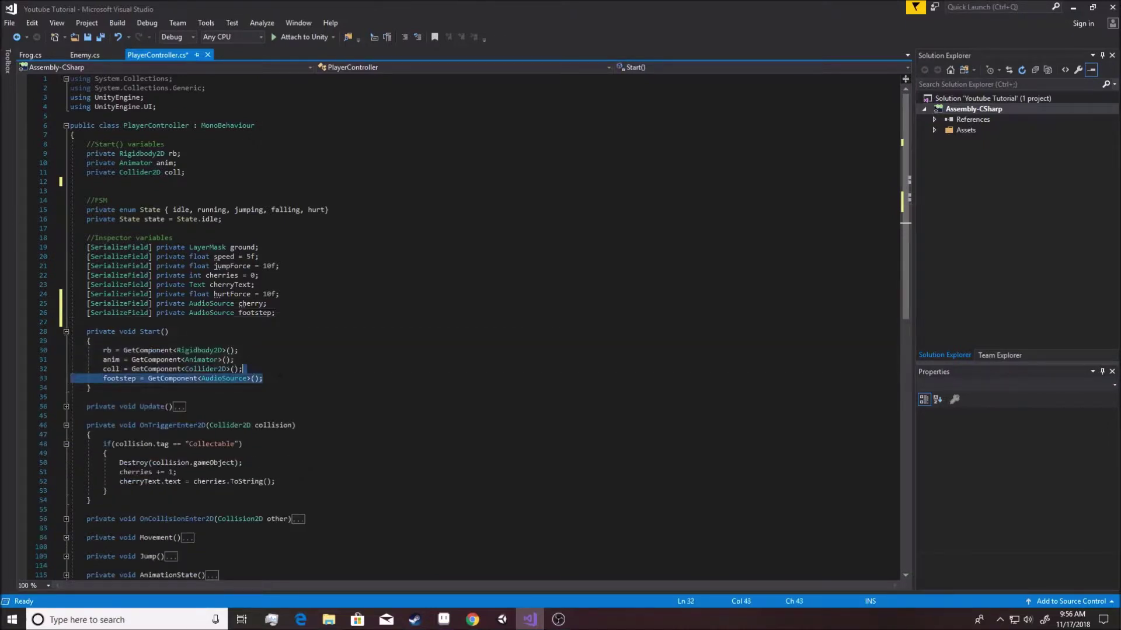
key("Delete")
key("ctrl+s")
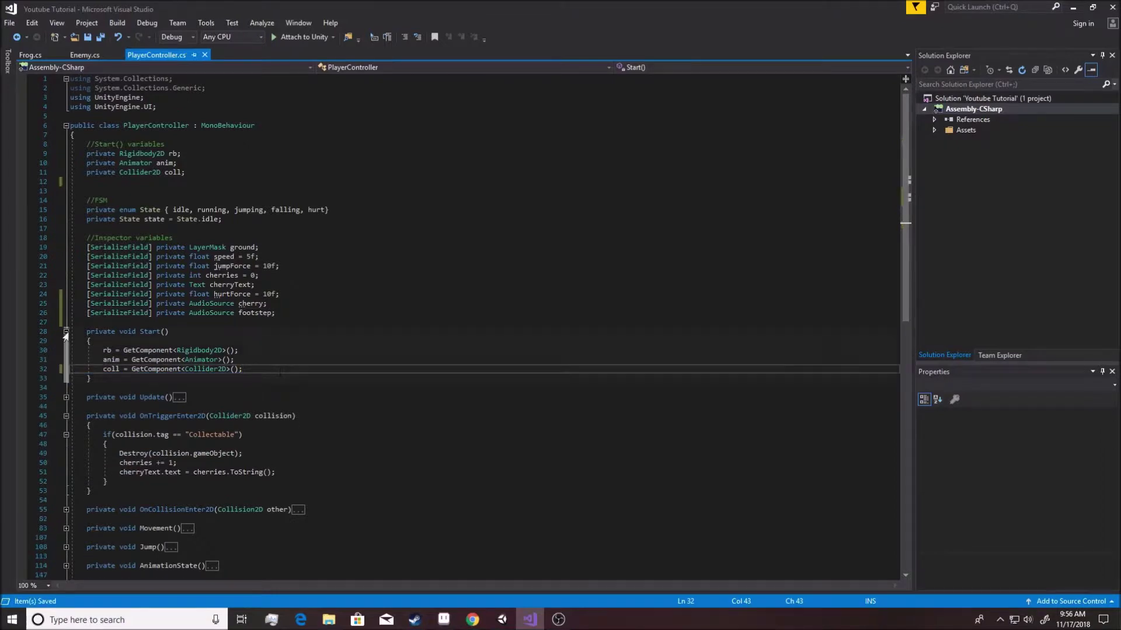
left_click(66, 331)
- Add cherry.Play(); inside the Collectable check and save the script
left_click(283, 426)
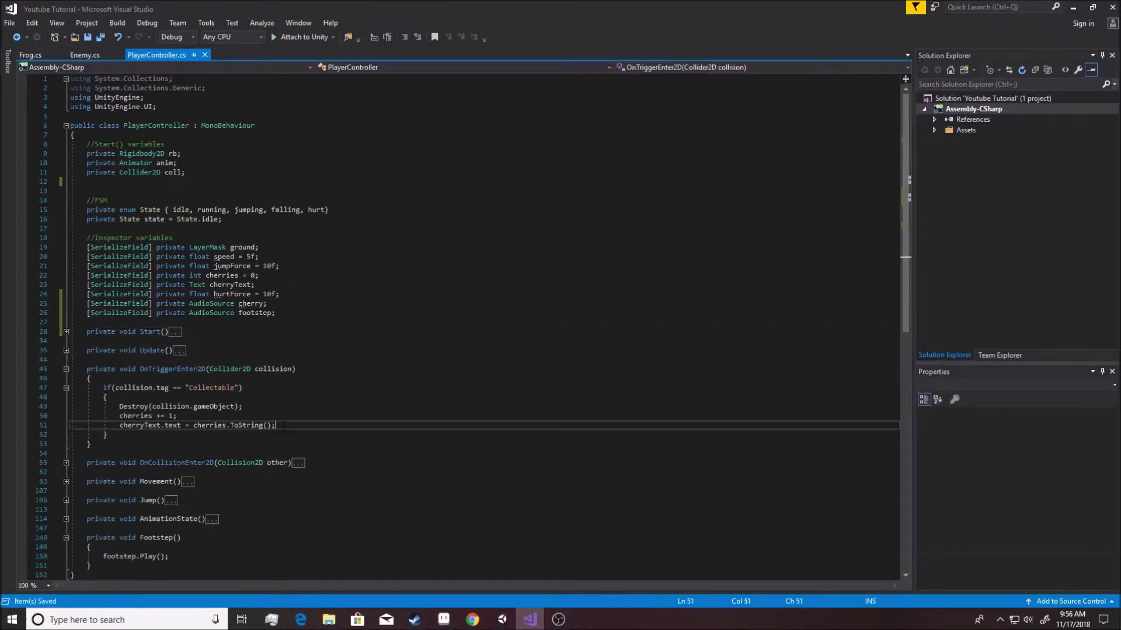
key("Up")
key("Up")
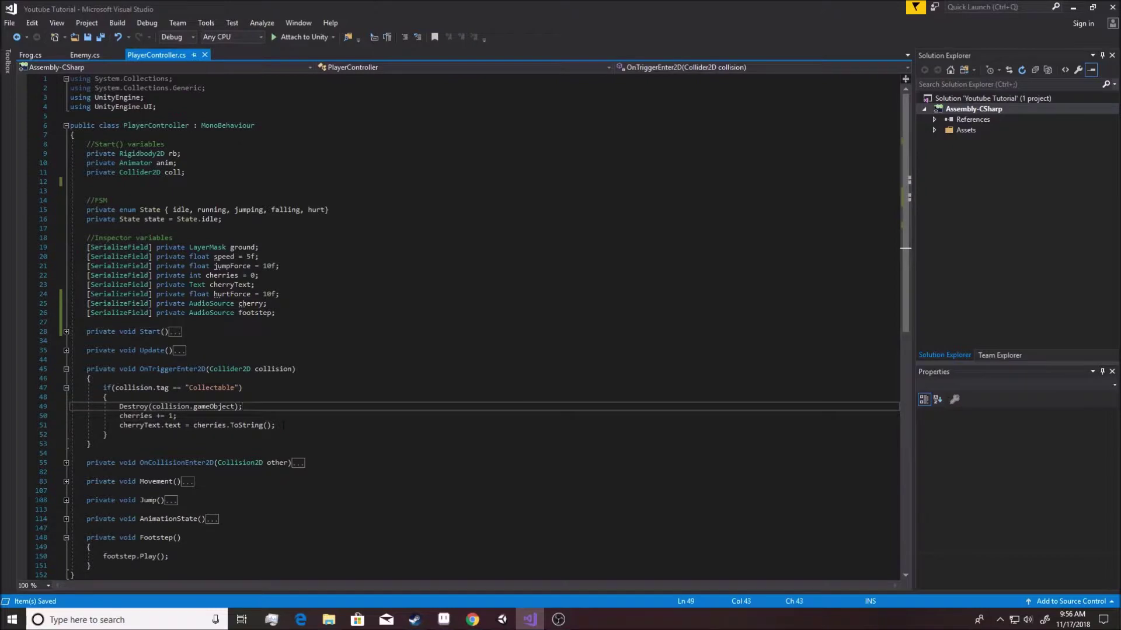
key("Up")
key("Return")
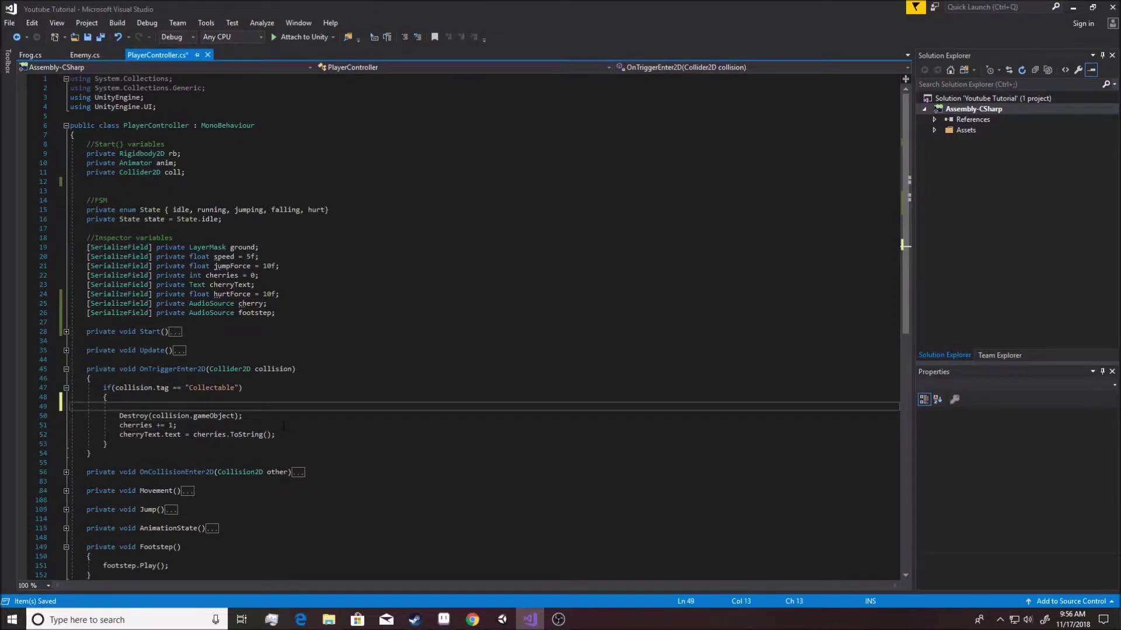
type("cherry.P")
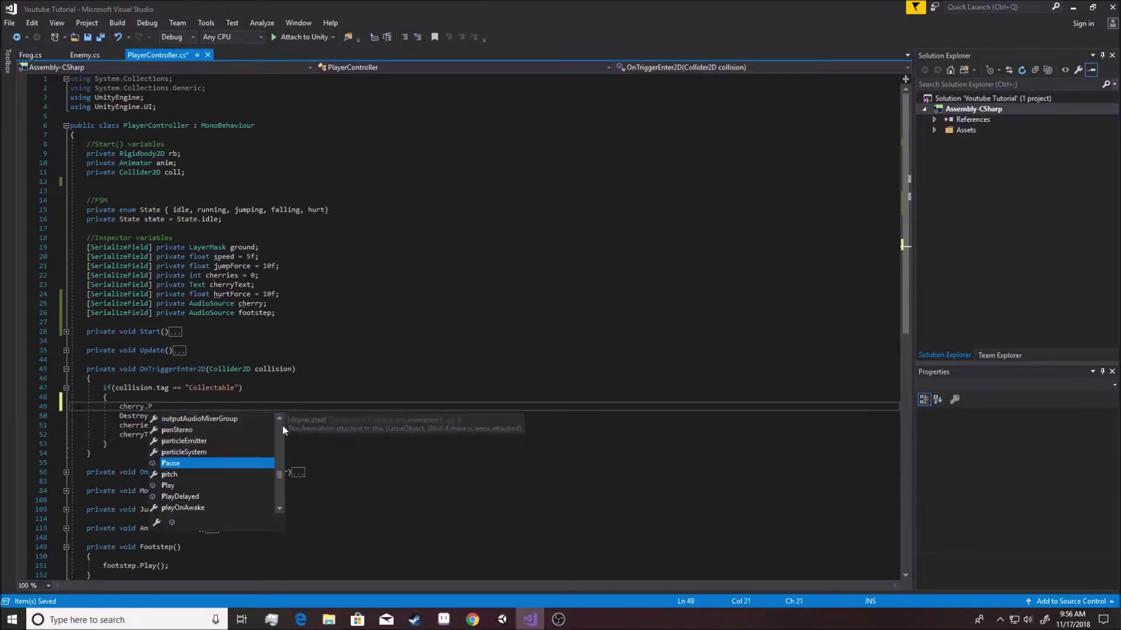
type("lay()")
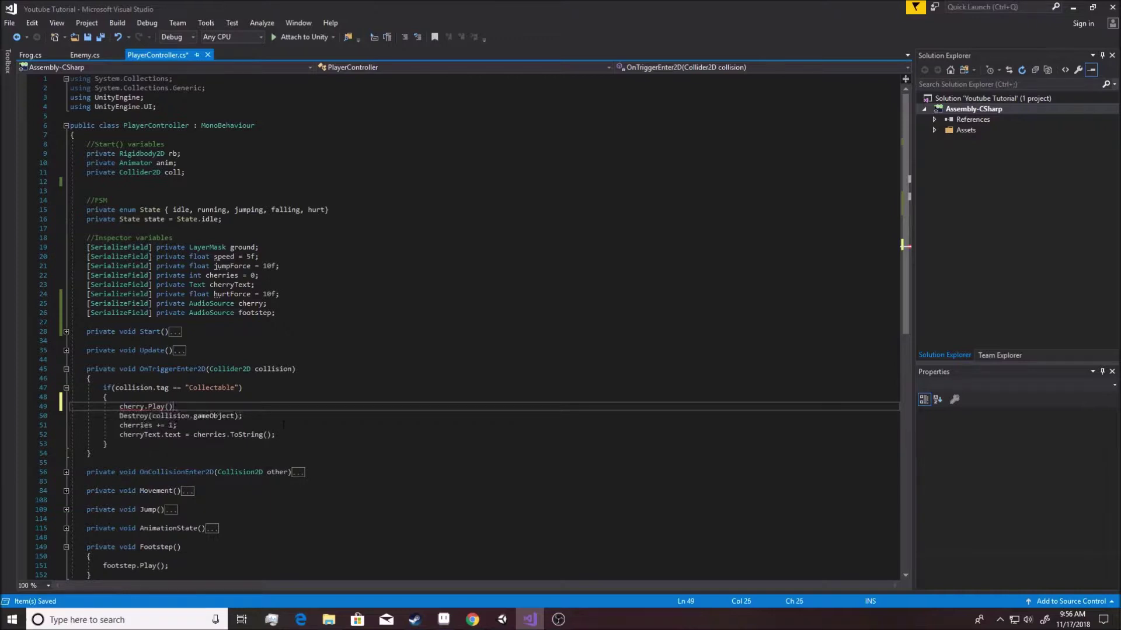
type(";")
key("ctrl+s")
left_click(505, 623)
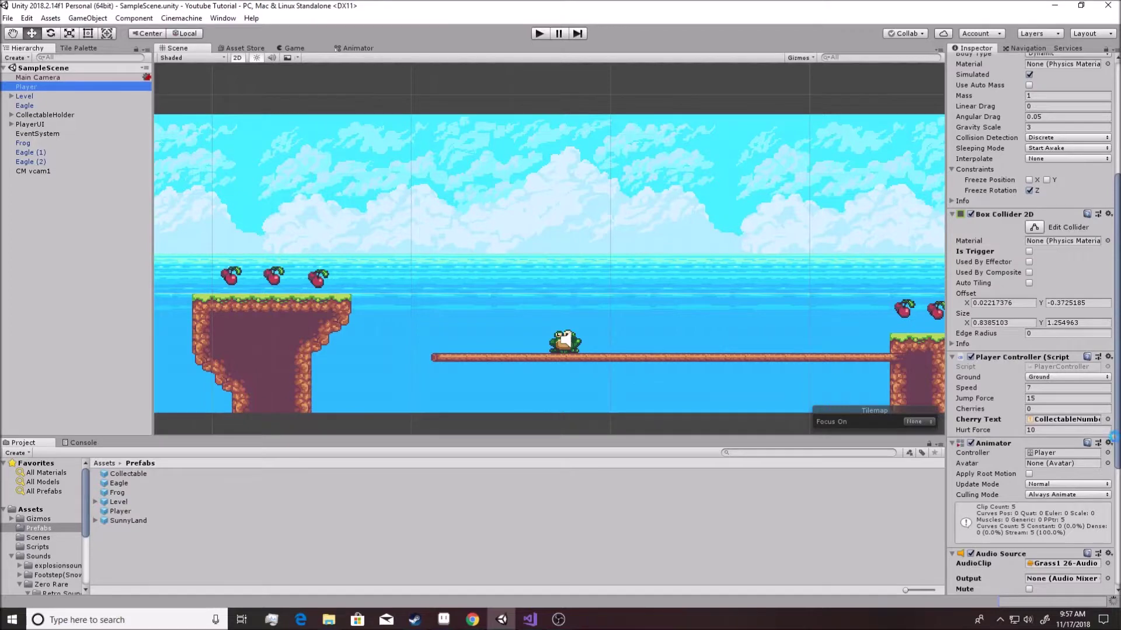
- Add a second Audio Source component to the Player by searching 'audios'
left_click_drag(1115, 438, 1114, 500)
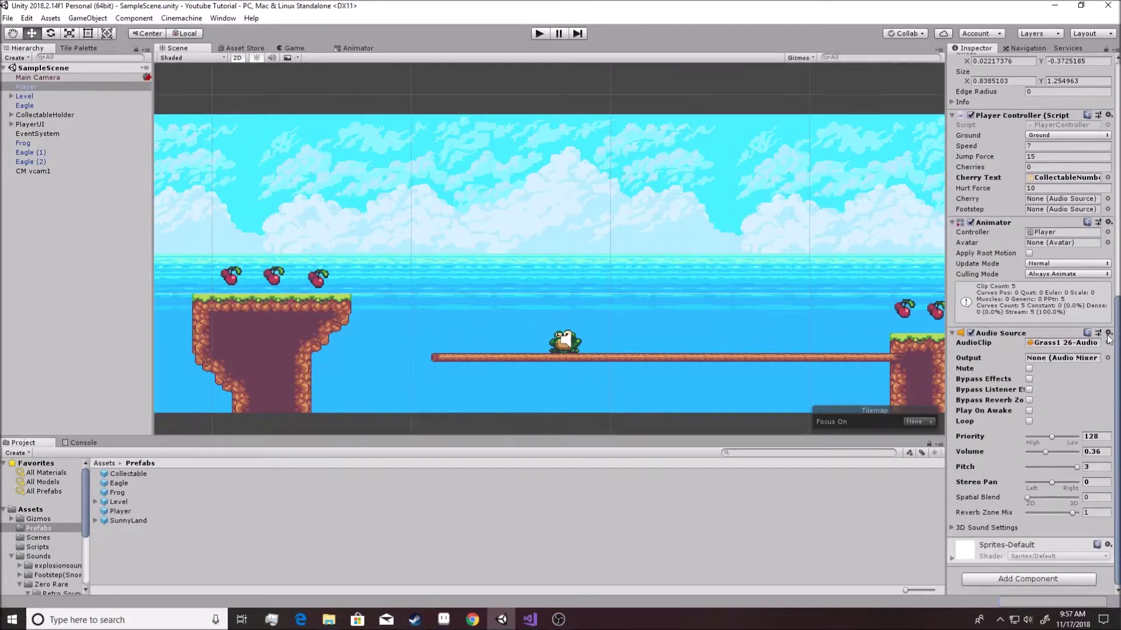
left_click(1038, 579)
type("audio")
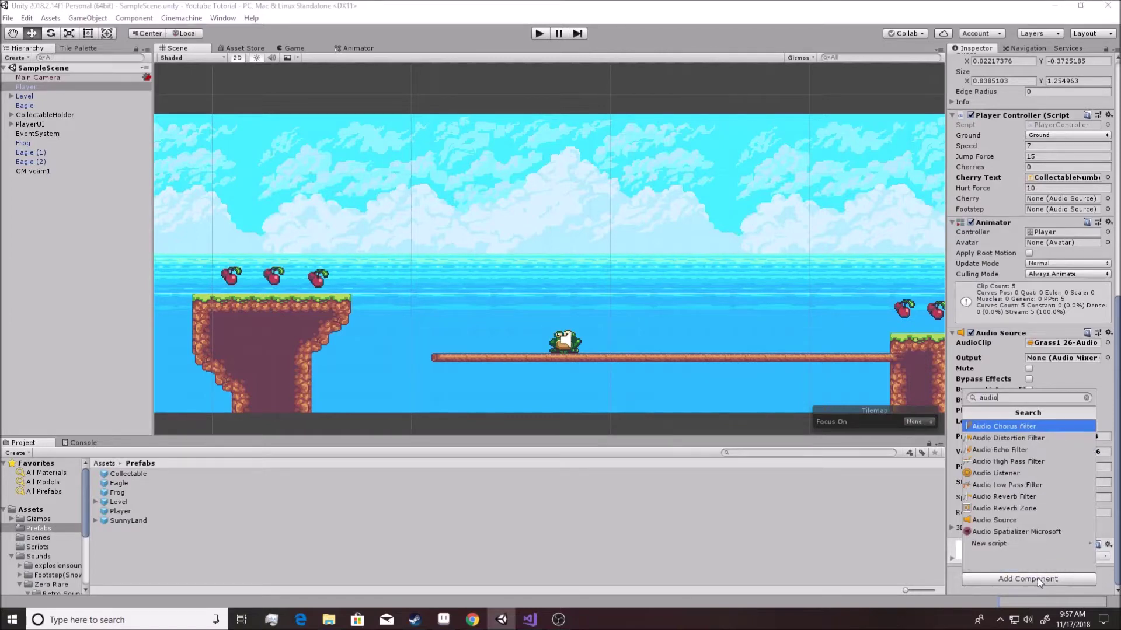
type("s")
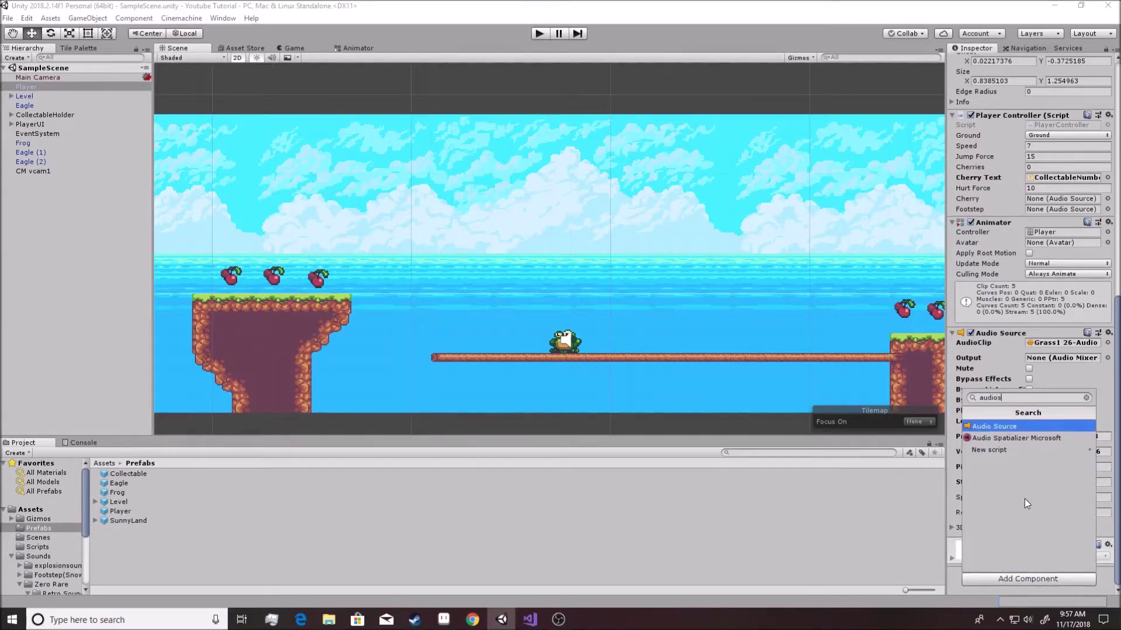
left_click(1023, 426)
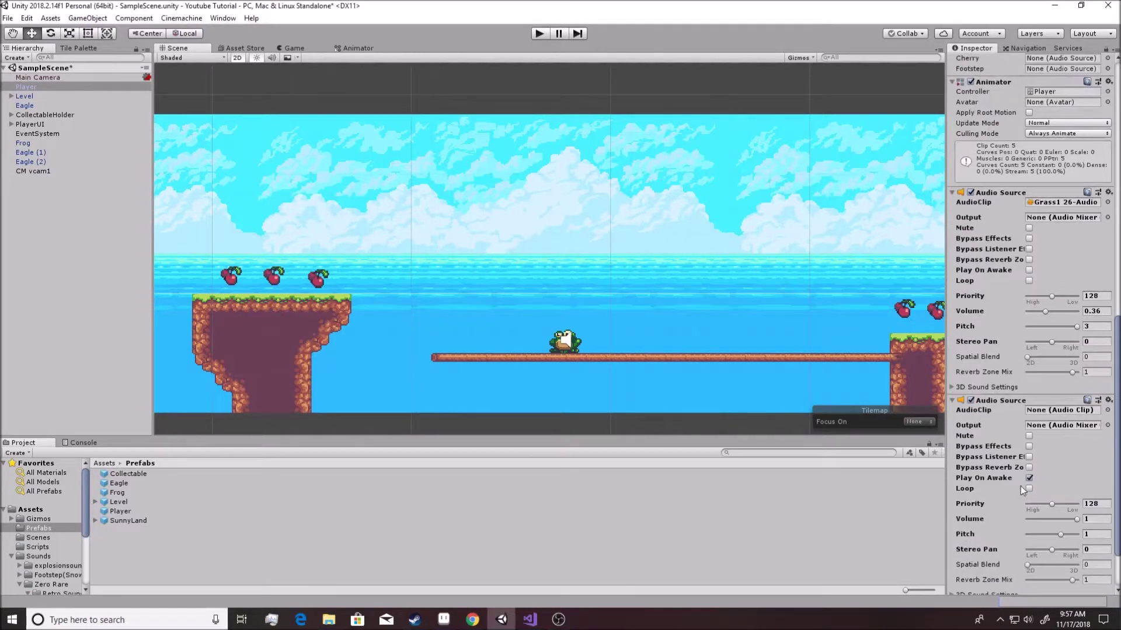
scroll(1020, 487, "up", 3)
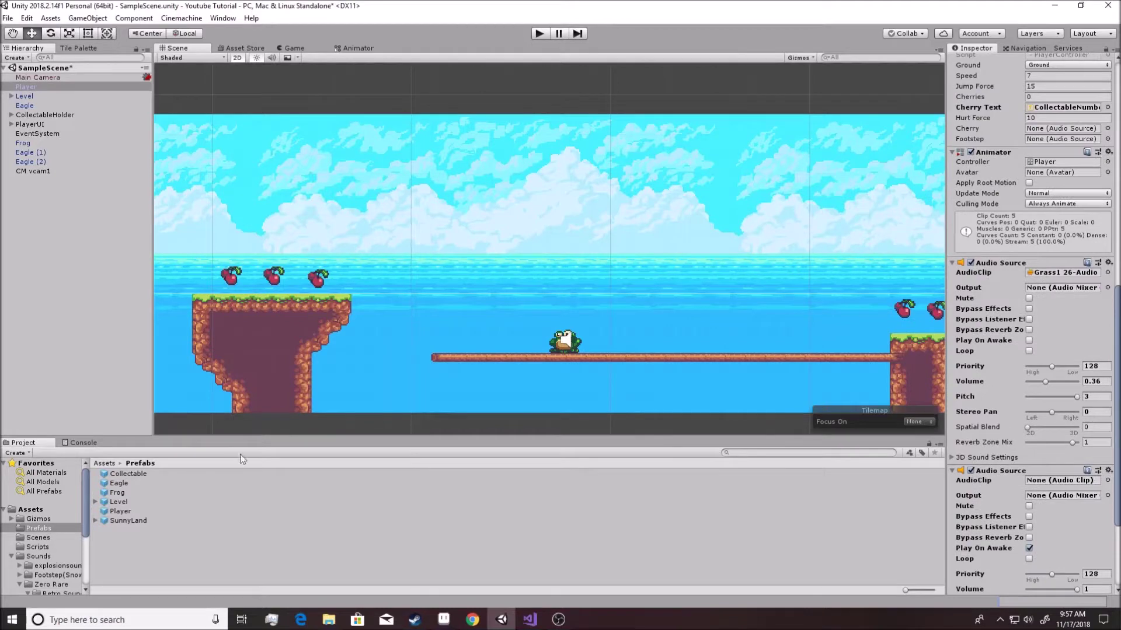
- Open the Sounds folder in the Project panel
left_click(13, 520)
left_click(12, 519)
left_click(12, 556)
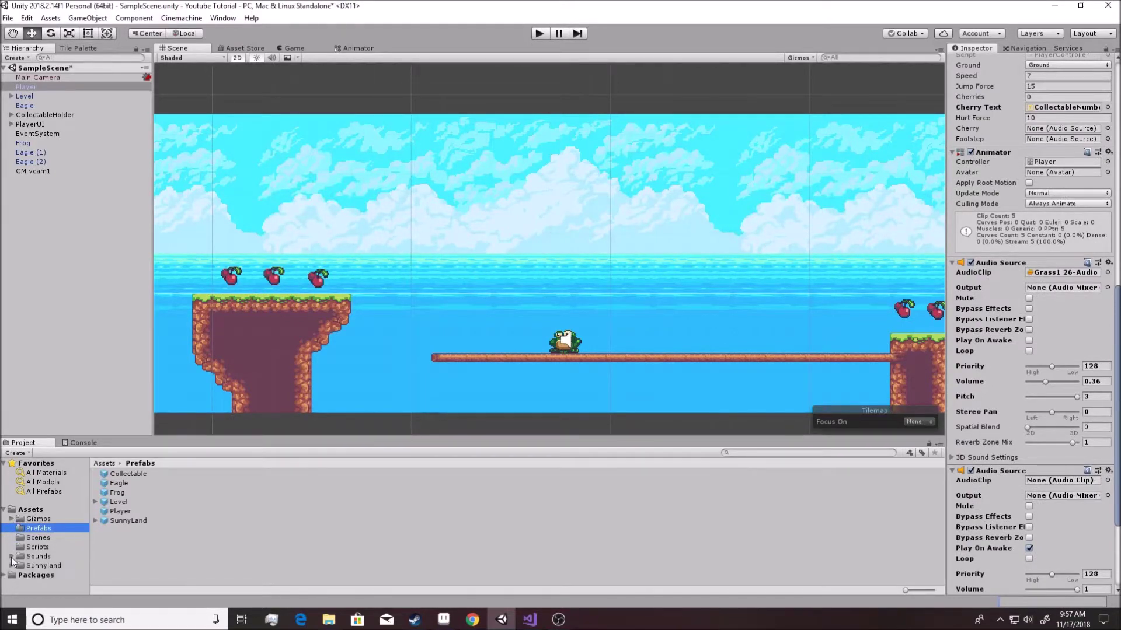
left_click(35, 557)
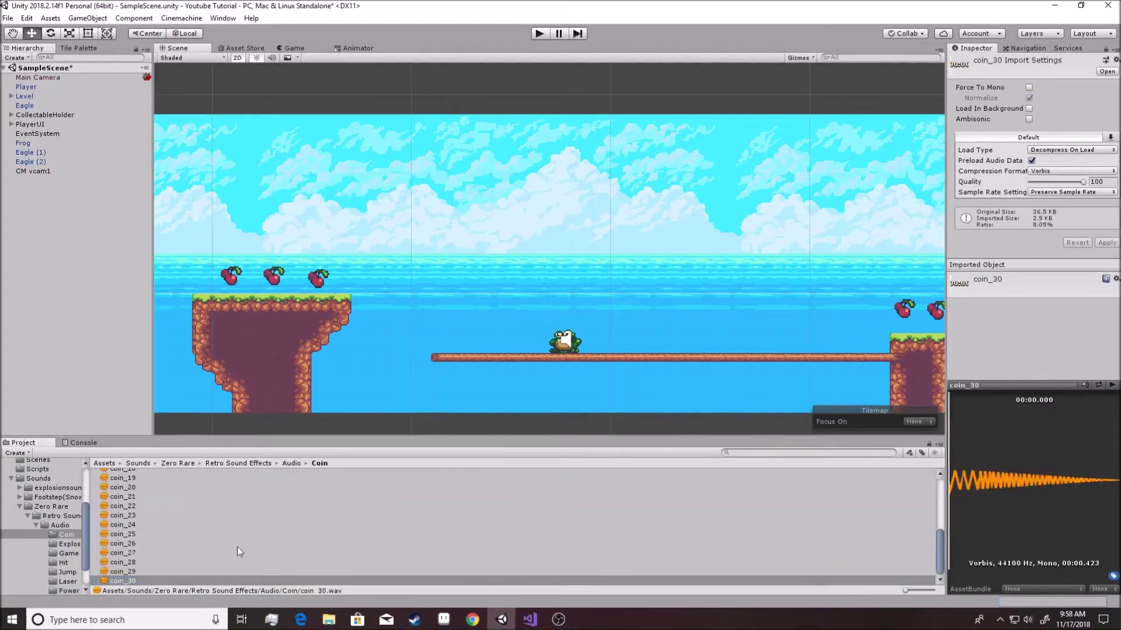
- Preview another coin sound and delete the empty child GameObject under Collectable (1)
key("Up")
key("Up")
key("Up")
key("Up")
key("Up")
key("Up")
key("Up")
key("Up")
key("Up")
key("Up")
key("Up")
key("Up")
key("Up")
key("Up")
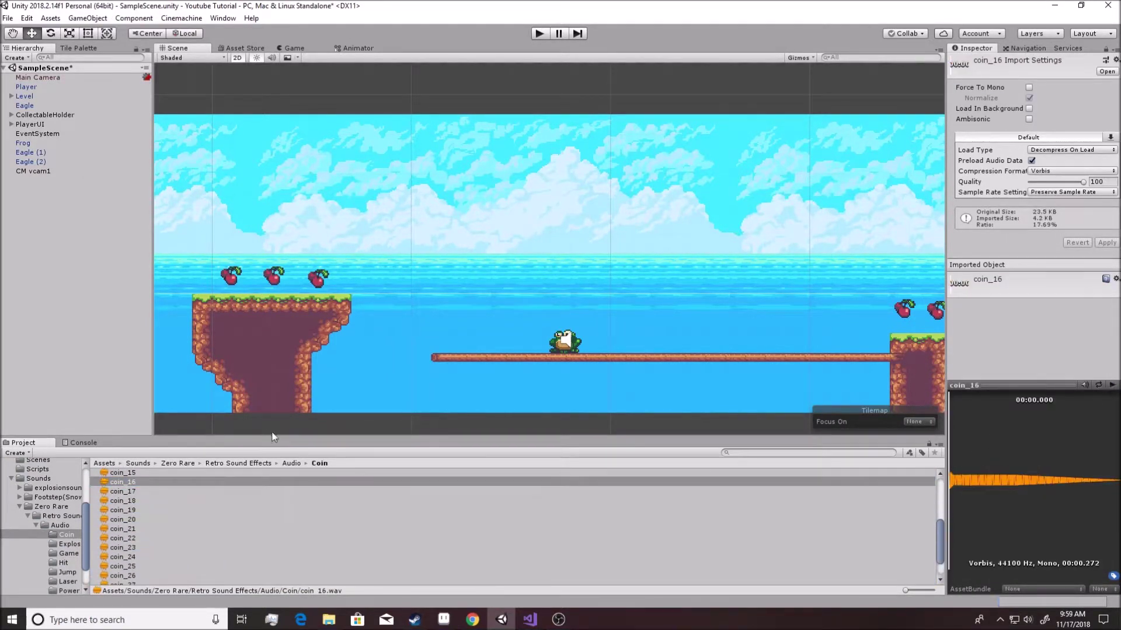
mouse_move(231, 311)
middle_mouse_down()
mouse_move(503, 310)
mouse_move(506, 286)
middle_mouse_up()
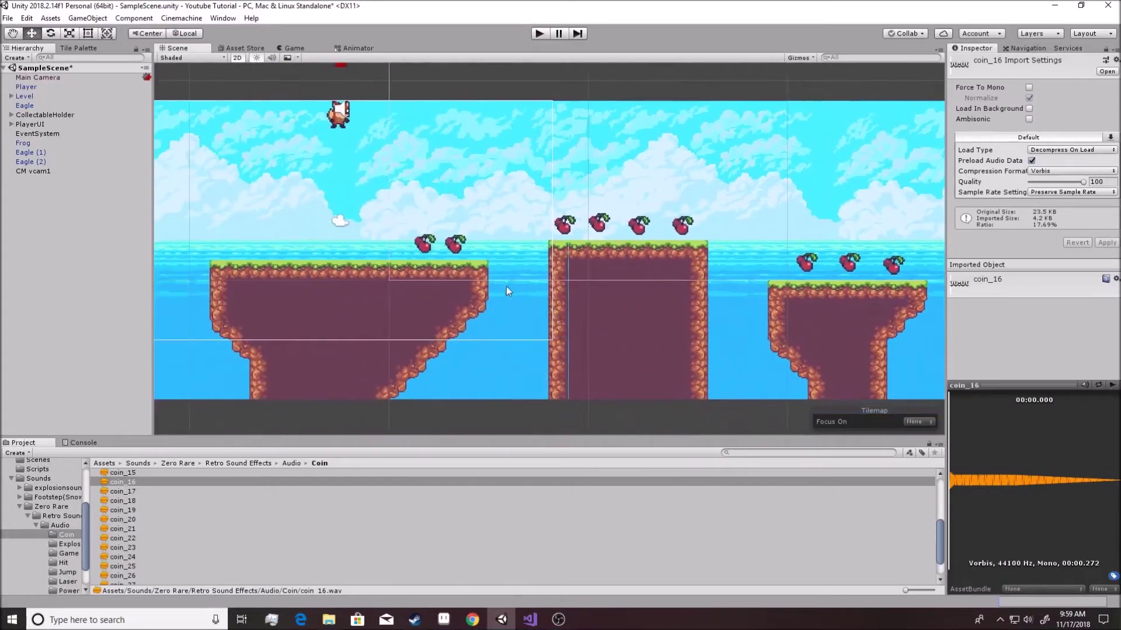
left_click(12, 115)
left_click(54, 256)
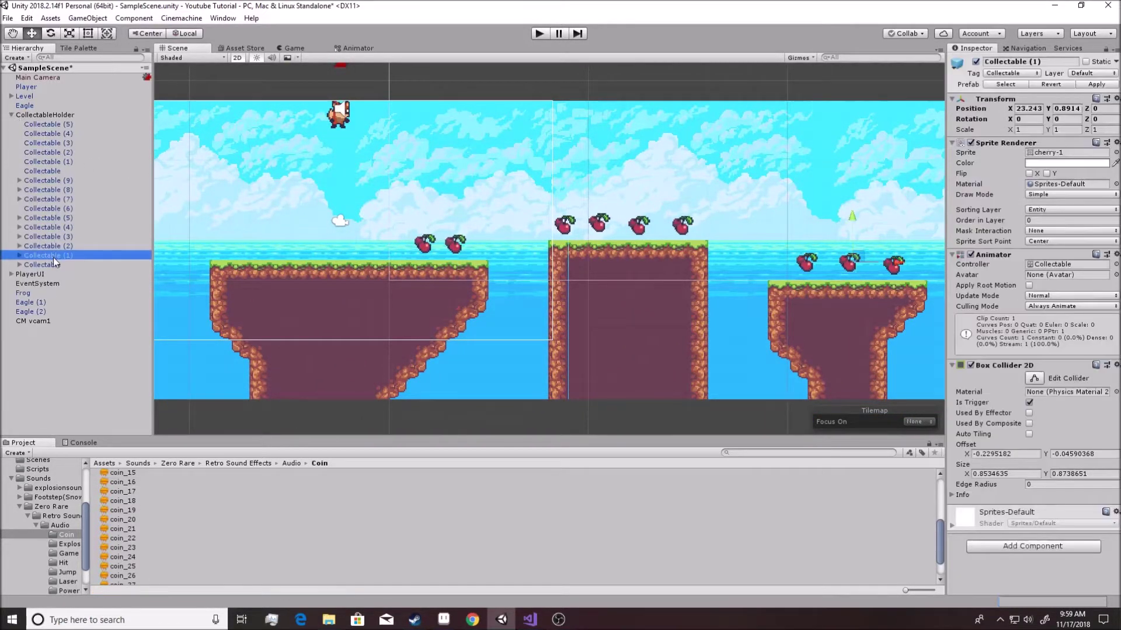
left_click(20, 255)
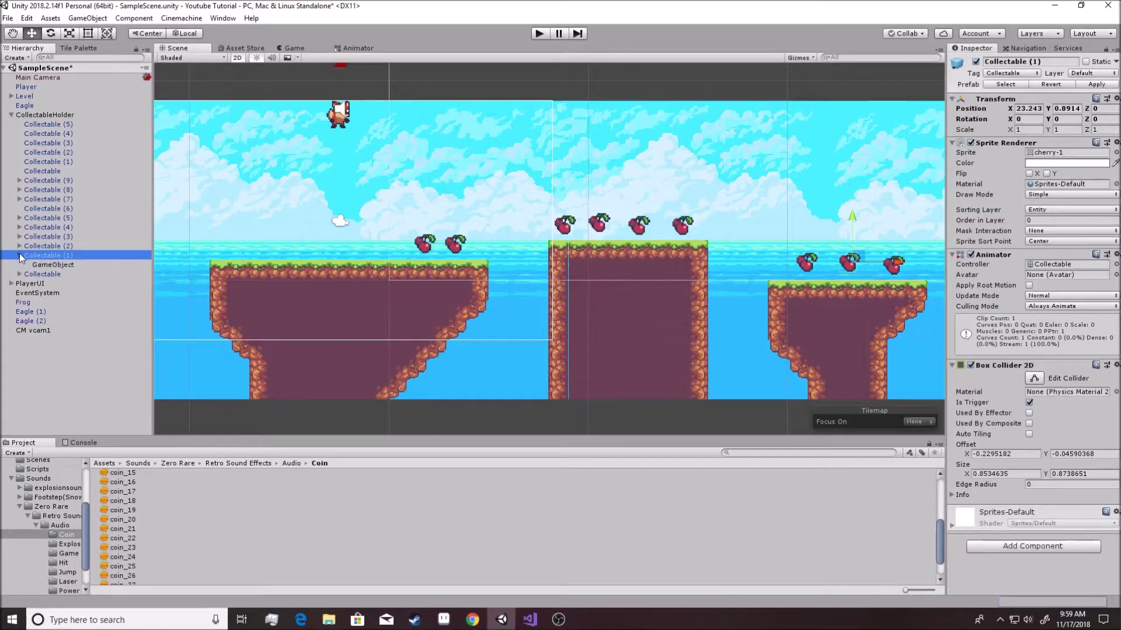
left_click(42, 266)
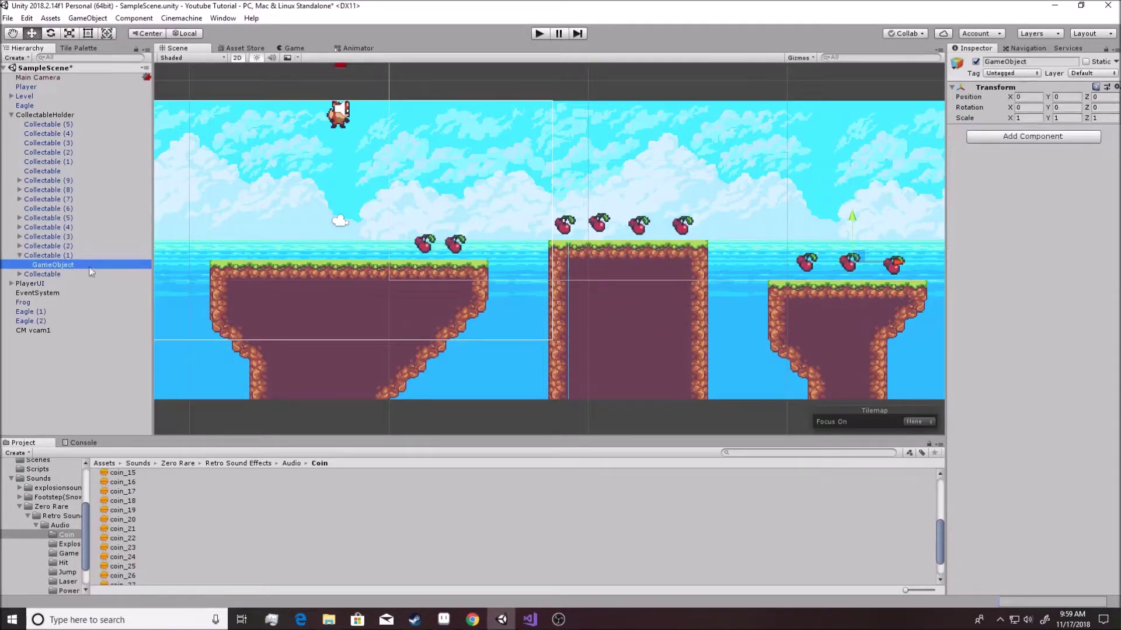
middle_click_drag(683, 271, 417, 271)
scroll(417, 271, "down", 3)
key("Delete")
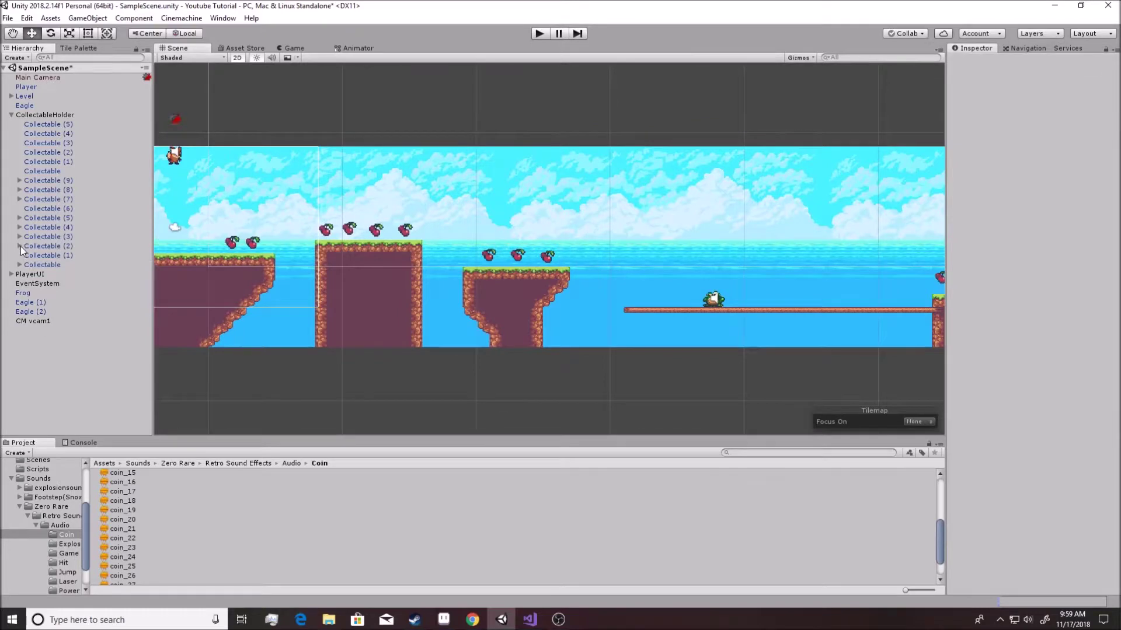
- Check the remaining Collectables, including Collectable (9), for child objects, then reselect Player
left_click(20, 255)
left_click(20, 265)
left_click(21, 265)
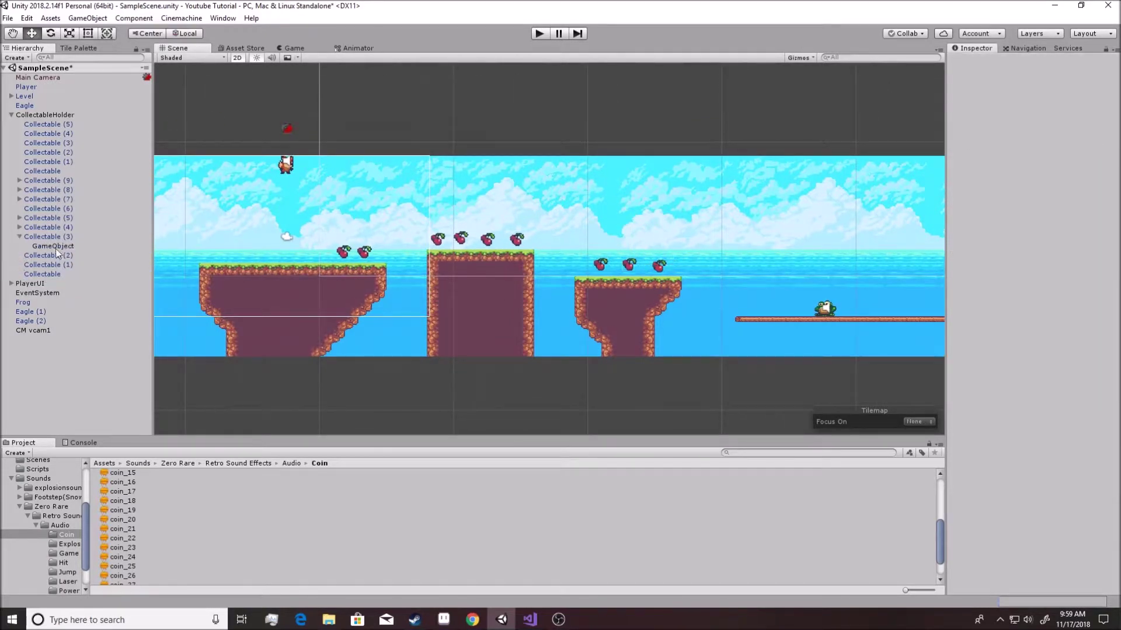
left_click(54, 211)
left_click(21, 181)
double_click(42, 171)
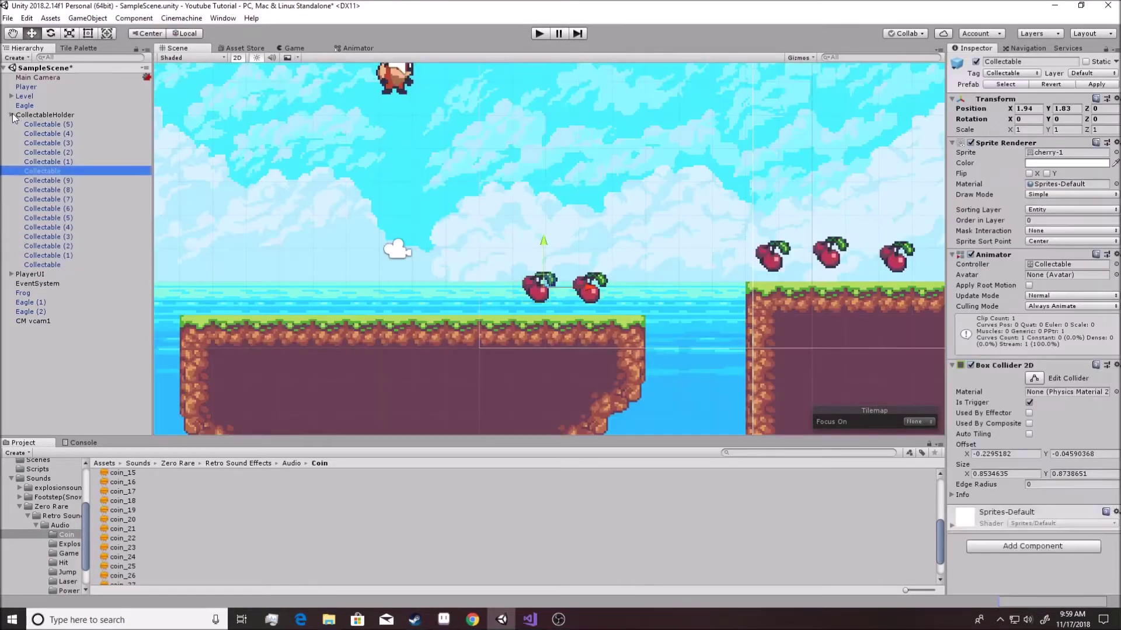
left_click(11, 115)
left_click(25, 86)
- Assign coin_19 as the clip of the Player's second Audio Source and preview it
scroll(1046, 426, "down", 15)
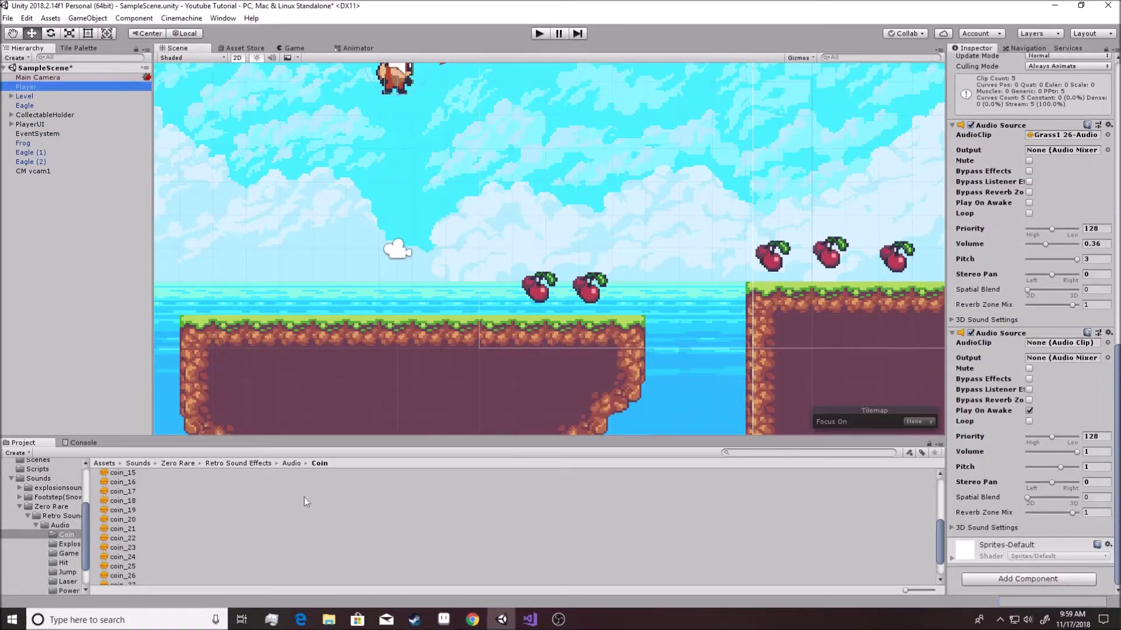
left_click_drag(136, 513, 1035, 349)
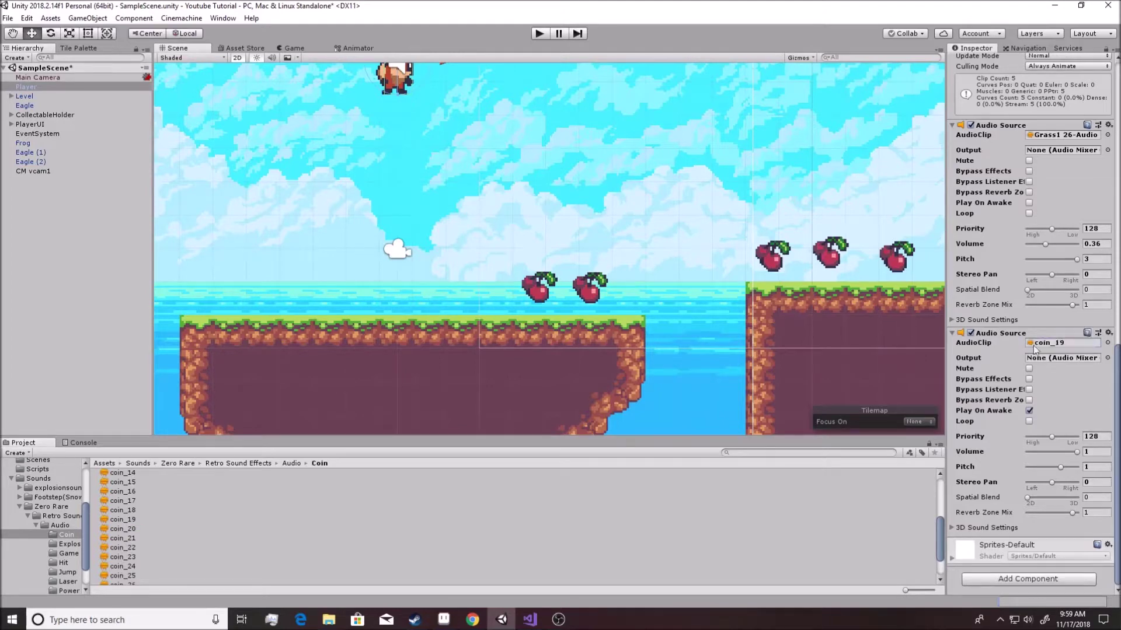
left_click(135, 519)
left_click(1113, 386)
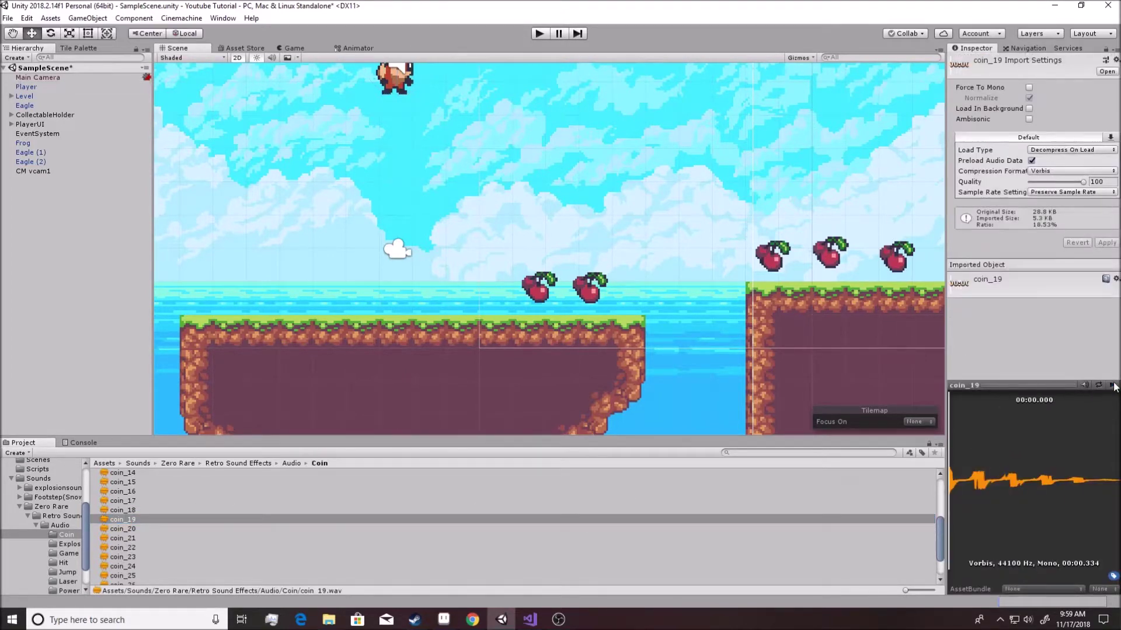
left_click(28, 87)
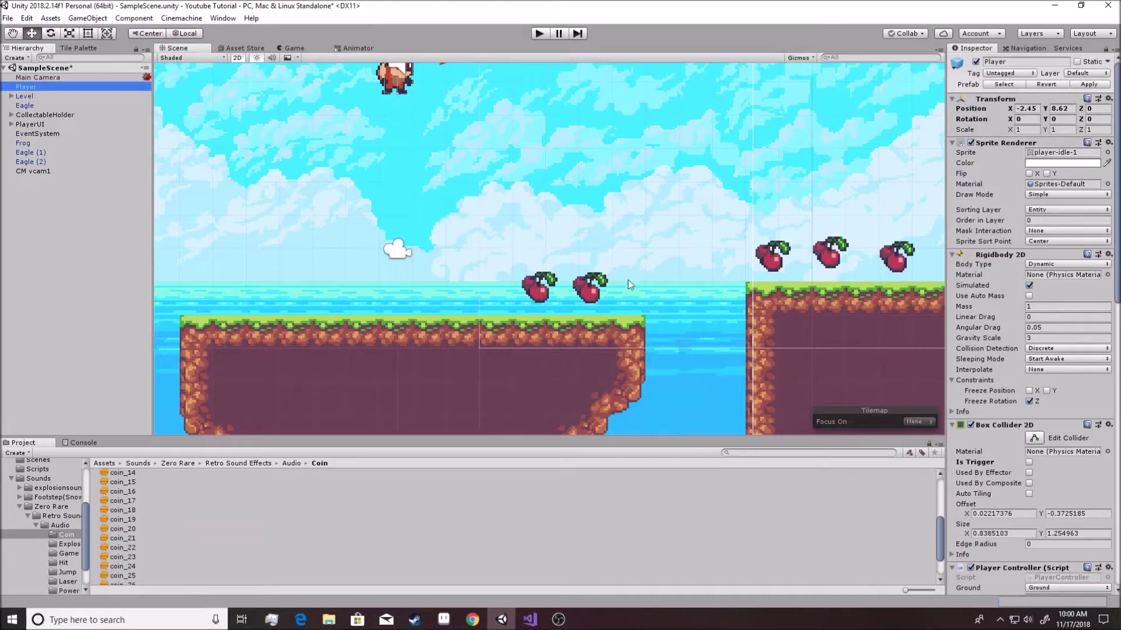
- Enable Loop on the coin_19 source and start the game
scroll(1052, 472, "down", 10)
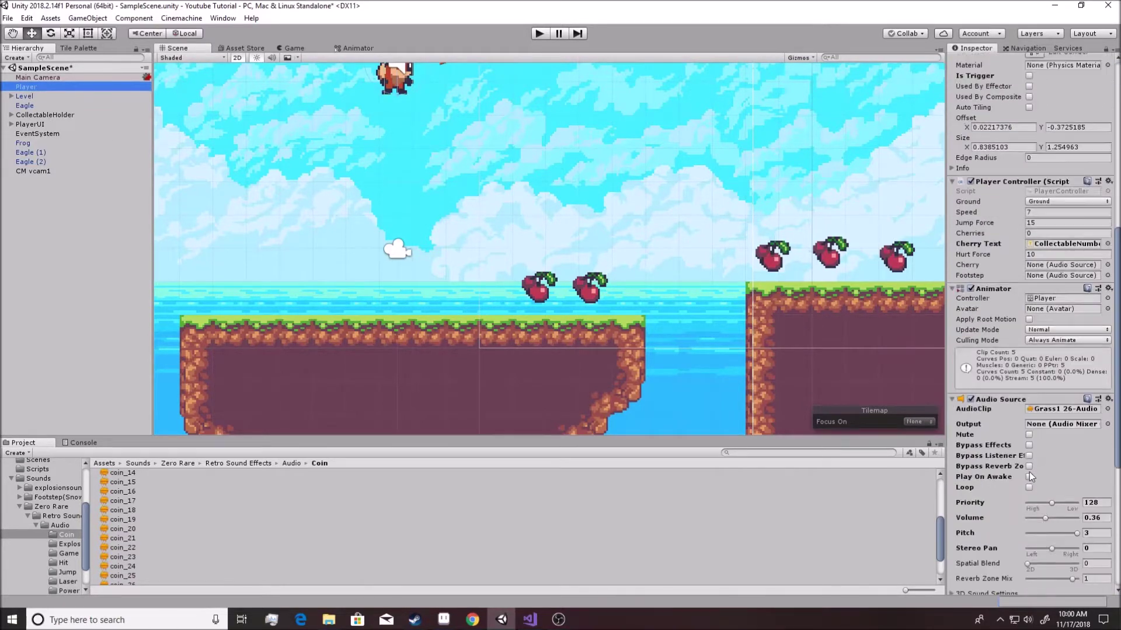
scroll(1040, 465, "down", 5)
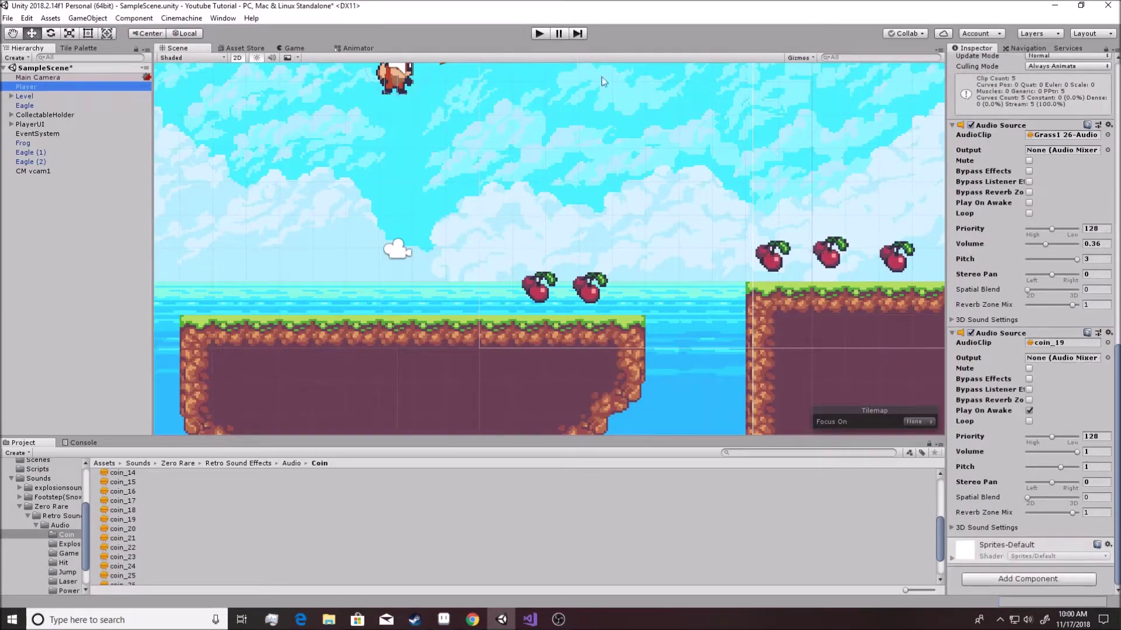
left_click(1029, 421)
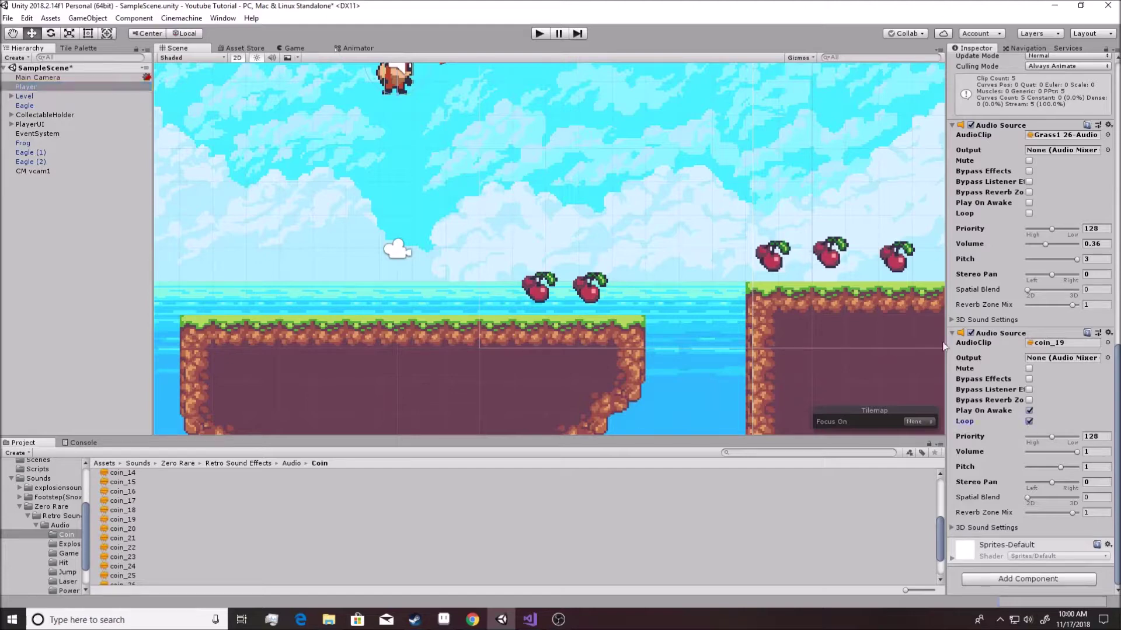
left_click(539, 33)
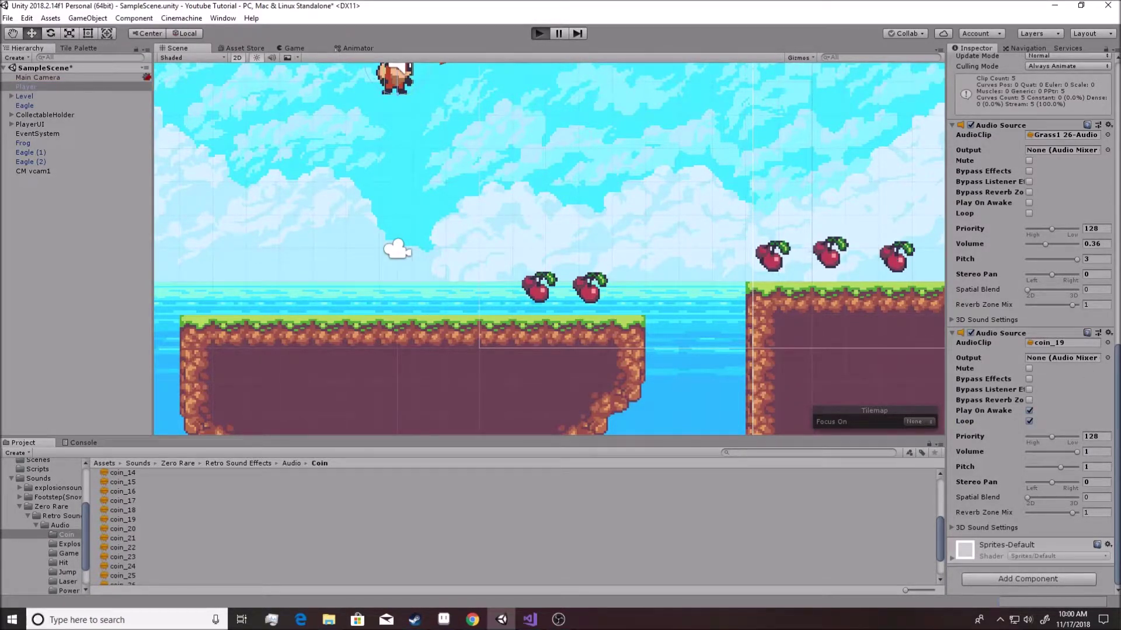
- Try lower pitch values (0.58, 0.44, .5) for the coin sound during play, then stop
left_click(1063, 467)
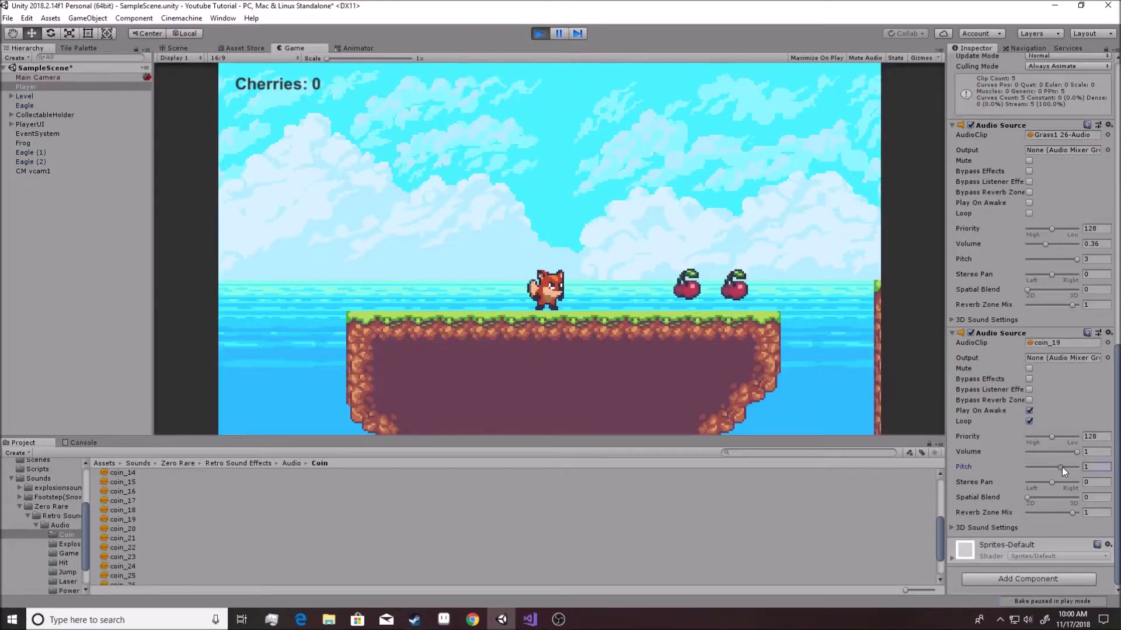
left_click_drag(1062, 467, 1059, 467)
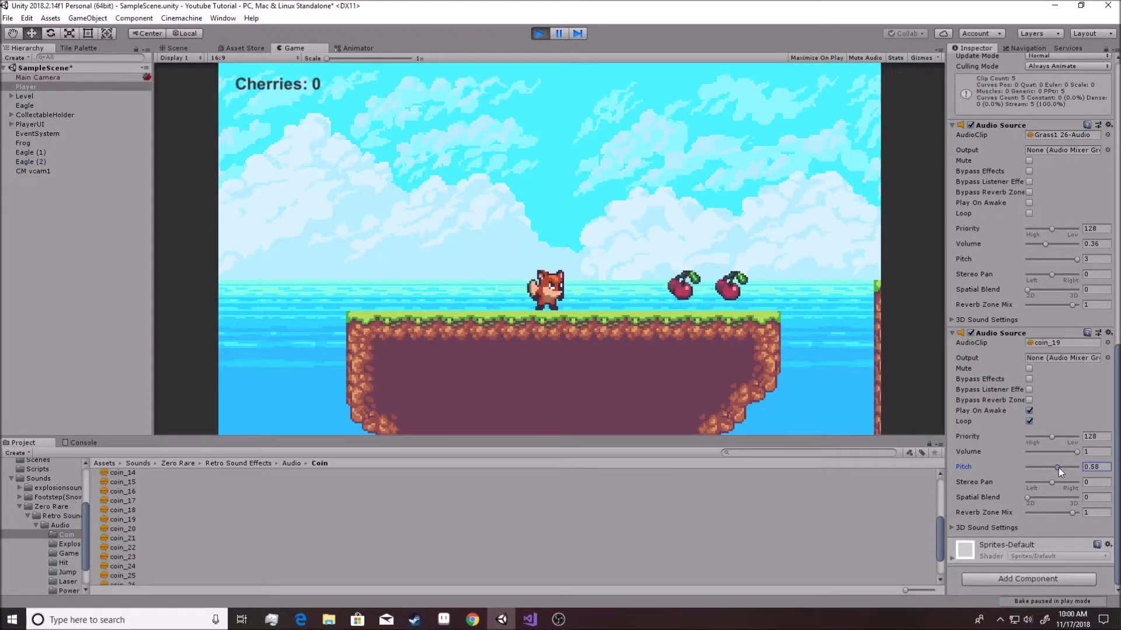
left_click_drag(1059, 467, 1056, 467)
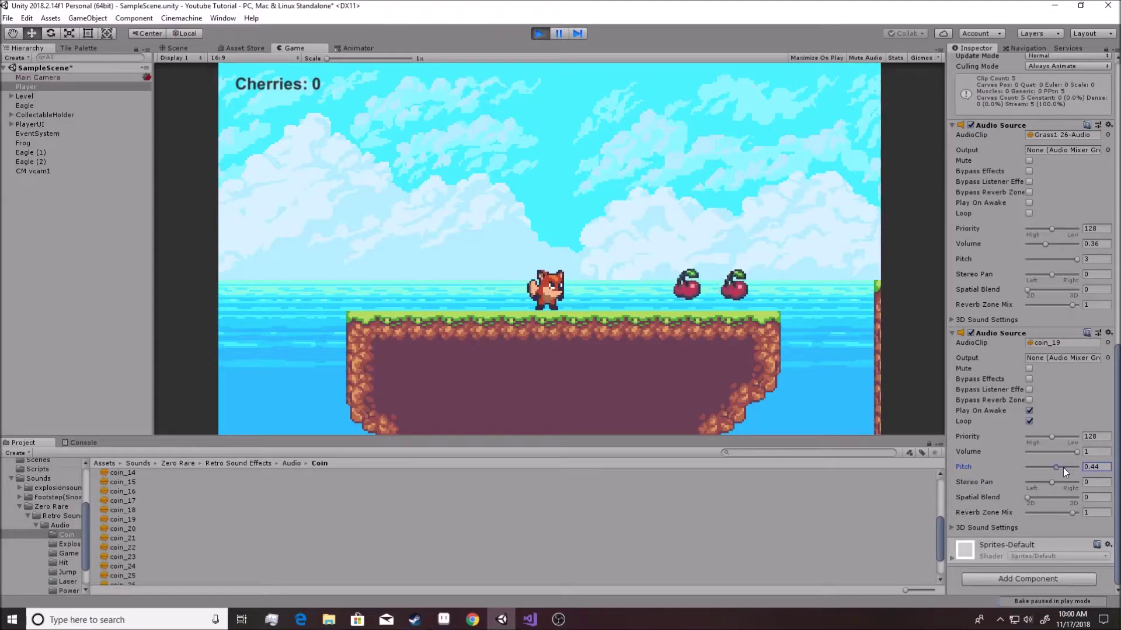
type(".5")
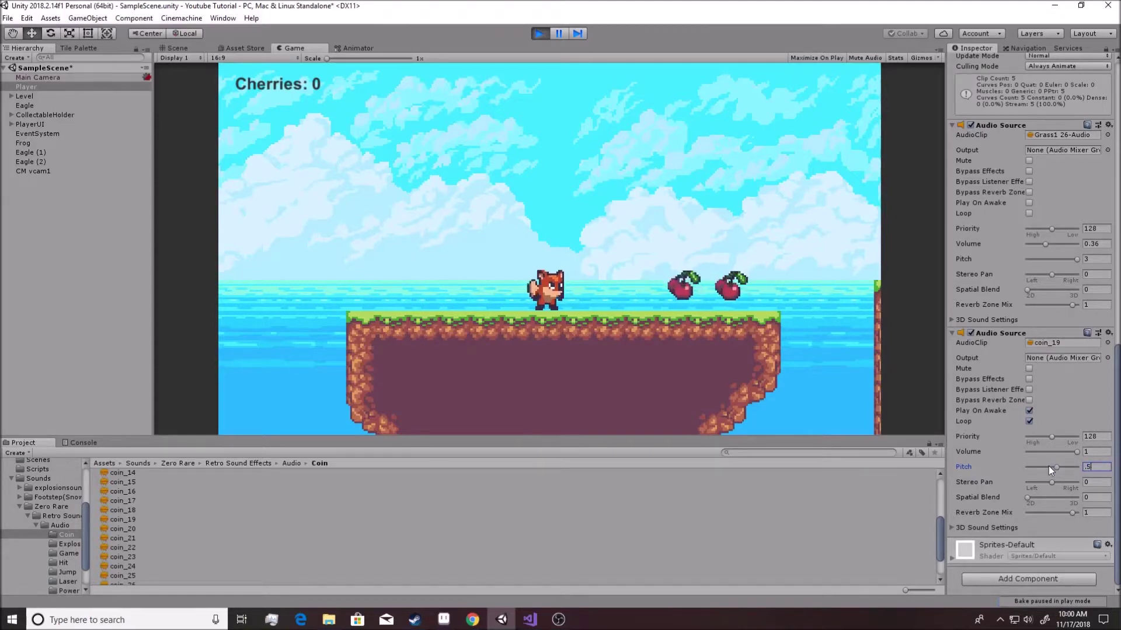
key("BackSpace")
key("BackSpace")
type("1")
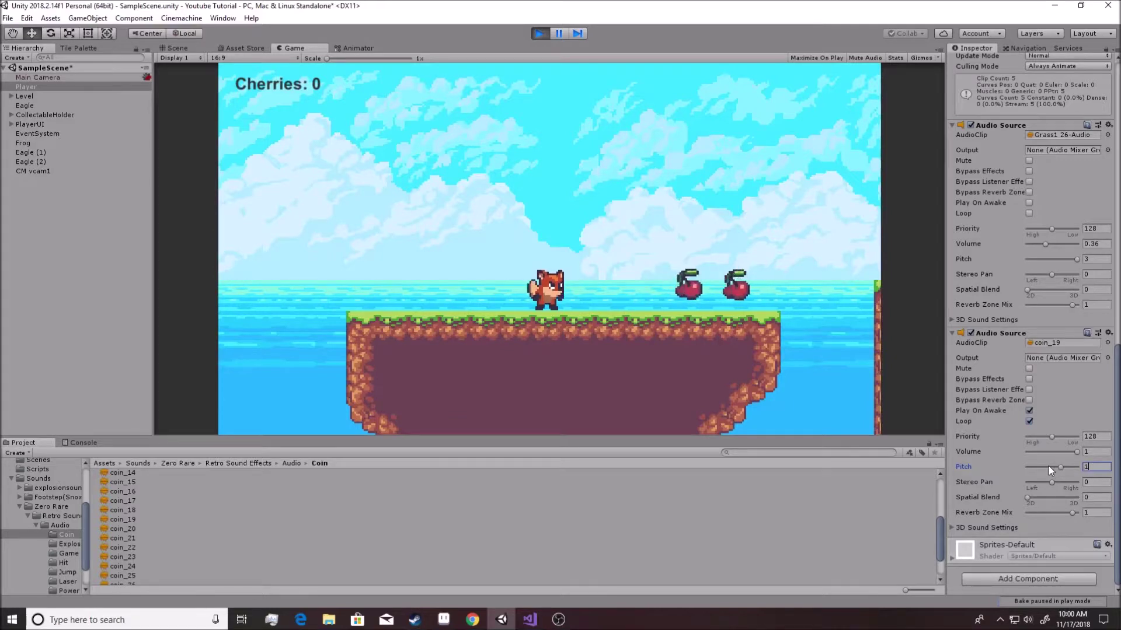
left_click(538, 34)
- Set the coin_19 Audio Source's volume to 0.7 and pitch to 0.7
left_click(1095, 449)
type(".7")
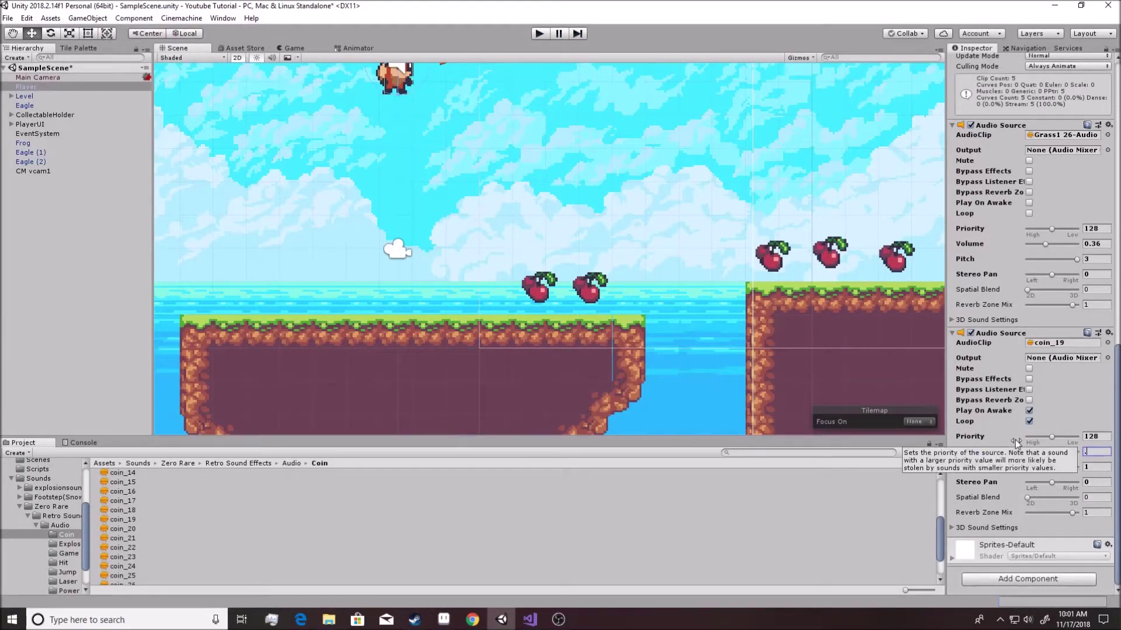
key("Tab")
type(".7")
key("Tab")
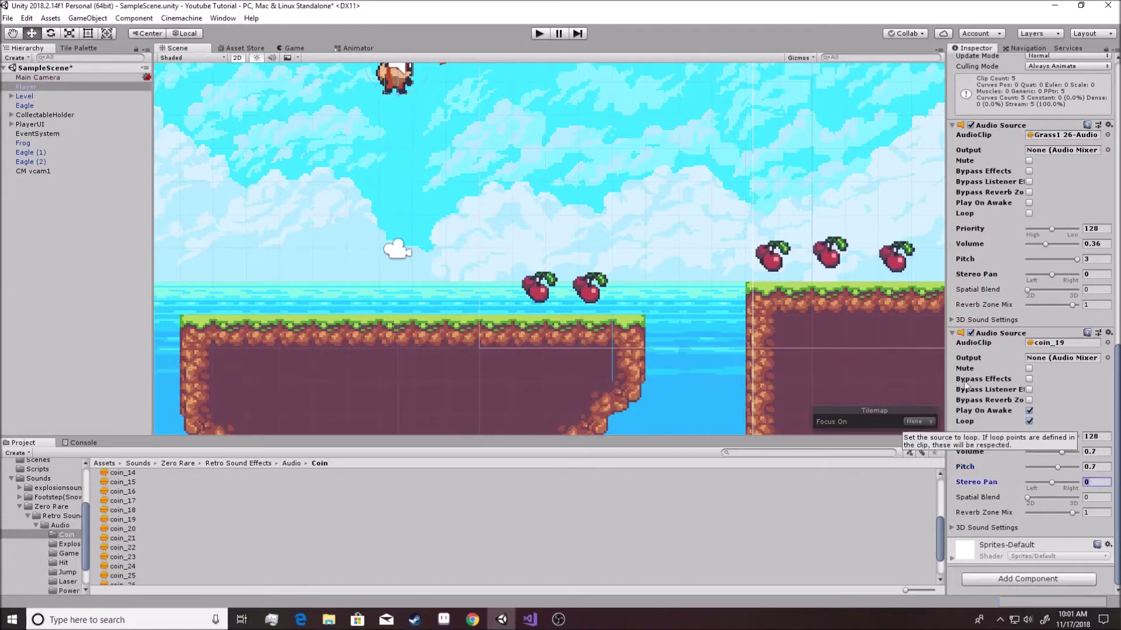
scroll(1049, 426, "up", 5)
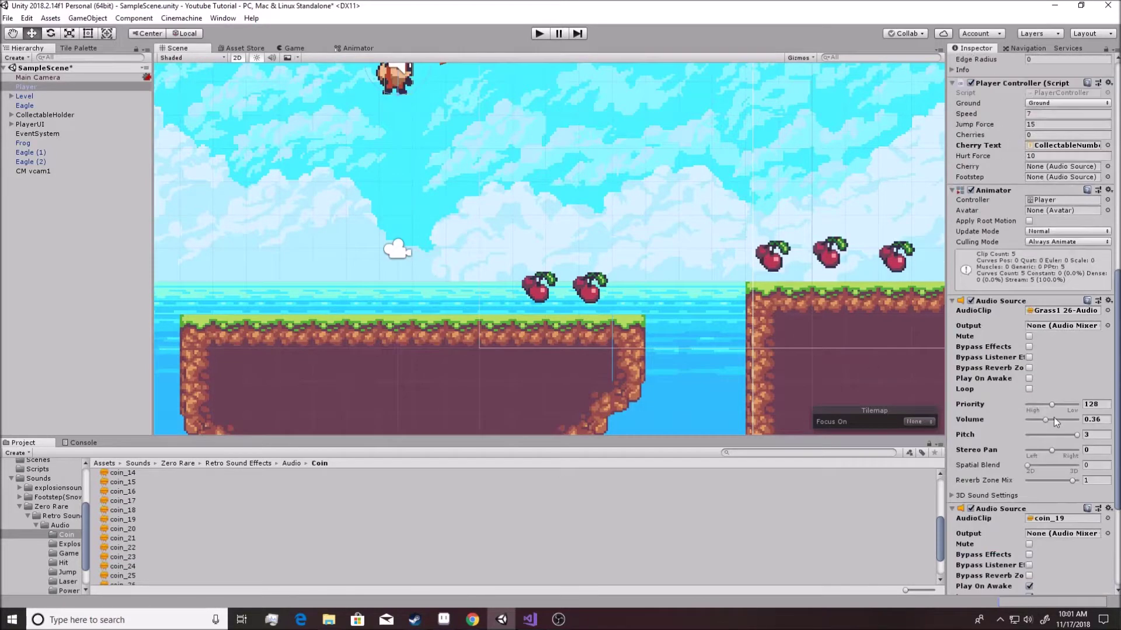
left_click(536, 622)
left_click(1073, 7)
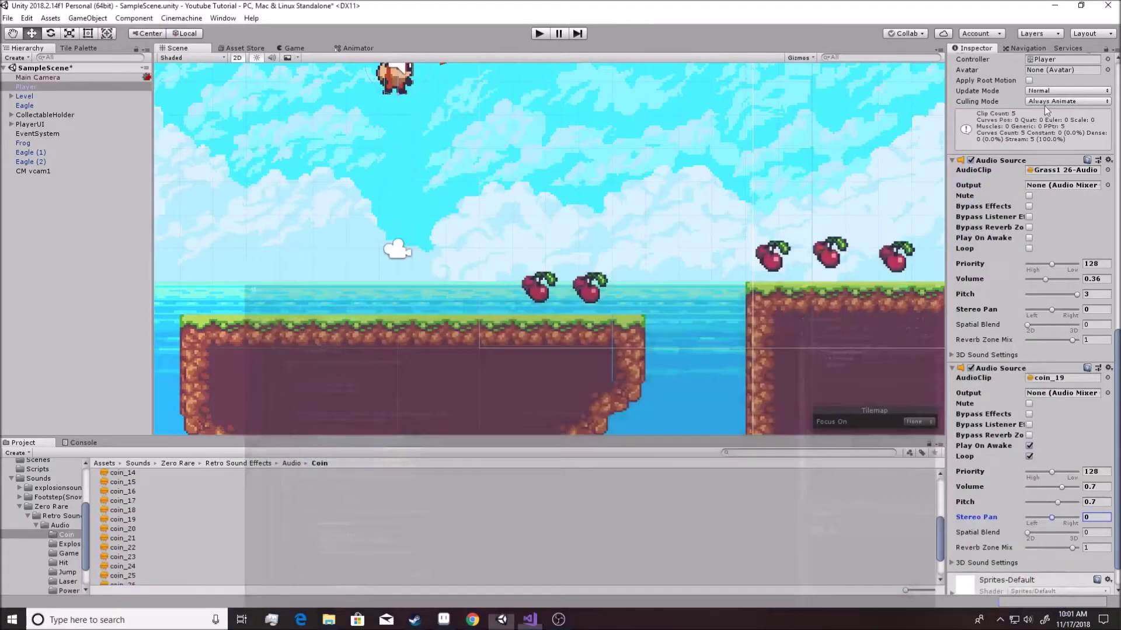
scroll(1019, 379, "up", 3)
scroll(1024, 365, "up", 5)
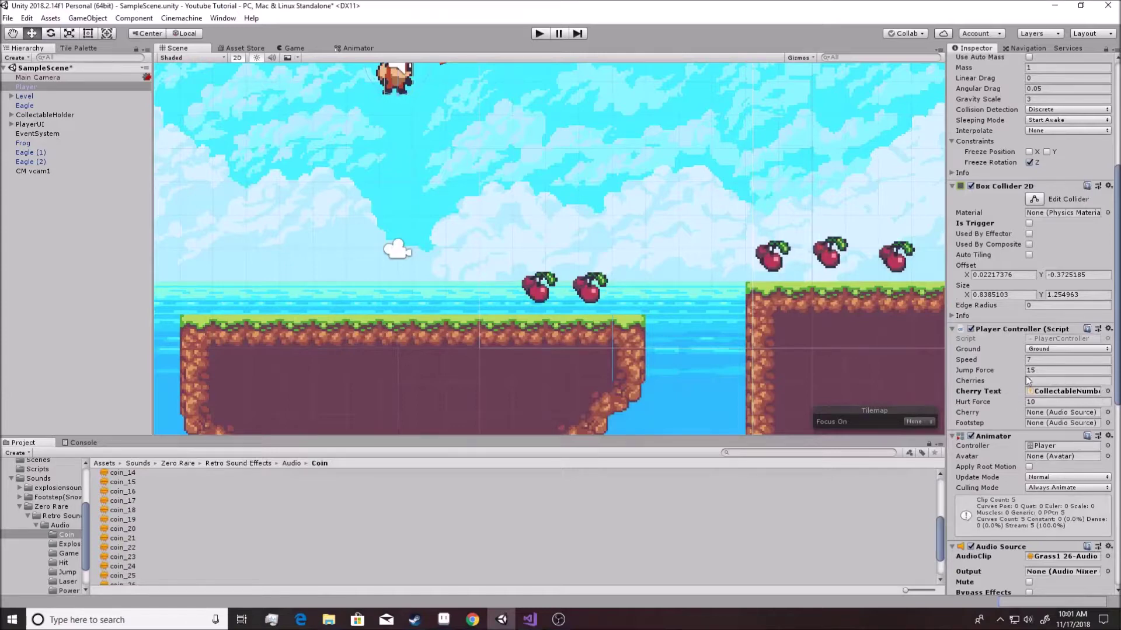
- Assign the Player's Audio Source to the Cherry slot via the object picker
left_click(1107, 412)
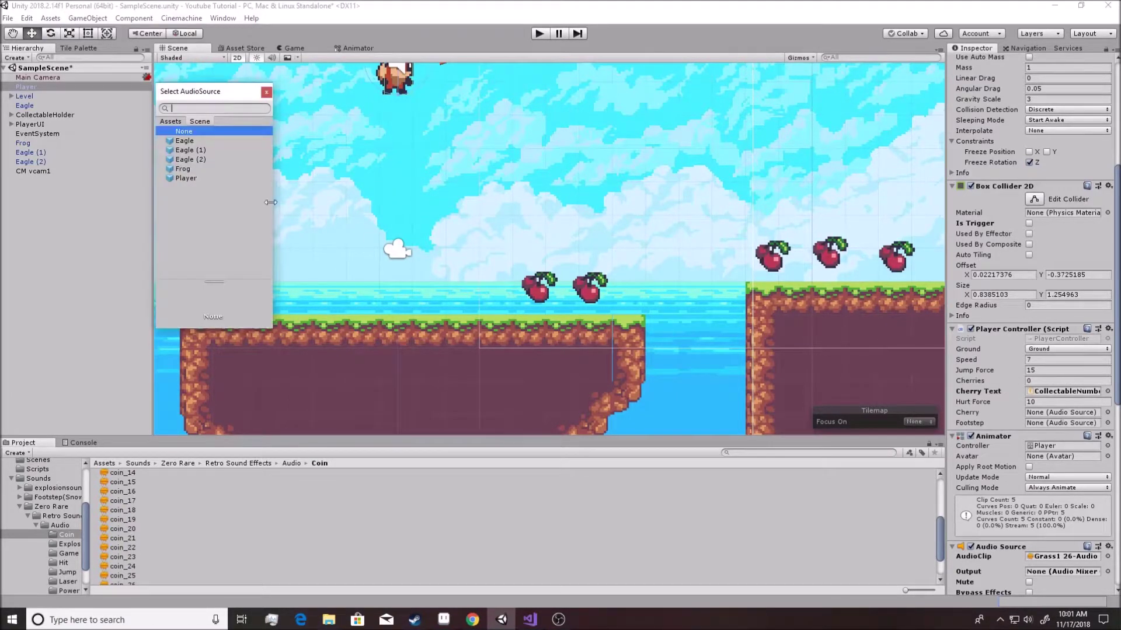
left_click(191, 178)
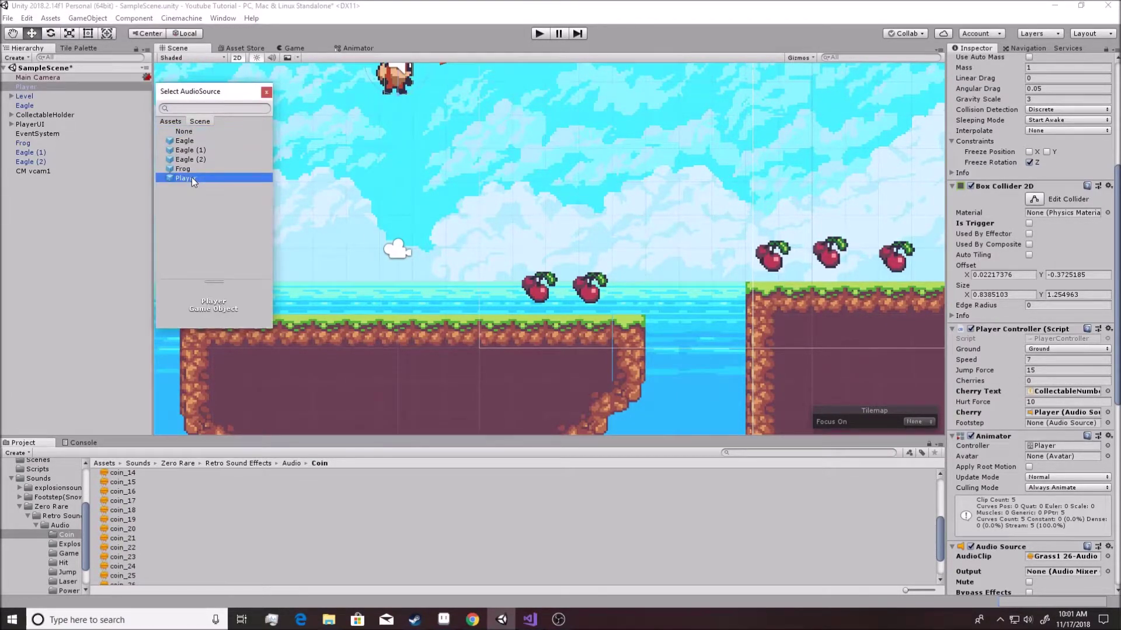
left_click(188, 177)
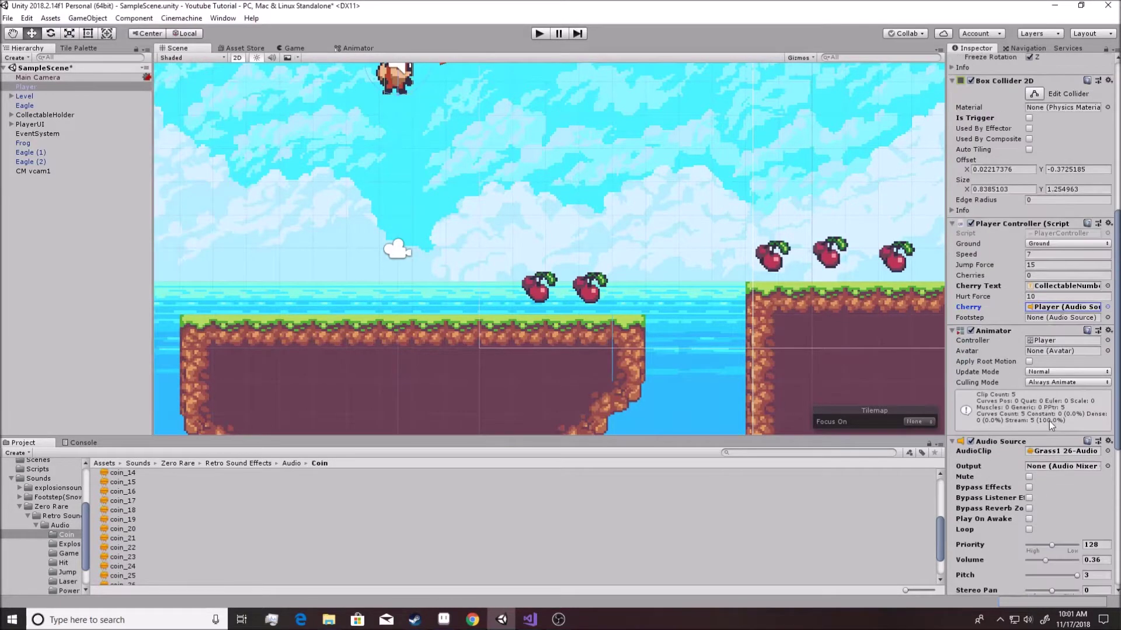
- Drag the footstep Audio Source onto the Player Controller's Footstep slot
scroll(1051, 425, "down", 3)
scroll(1046, 422, "down", 6)
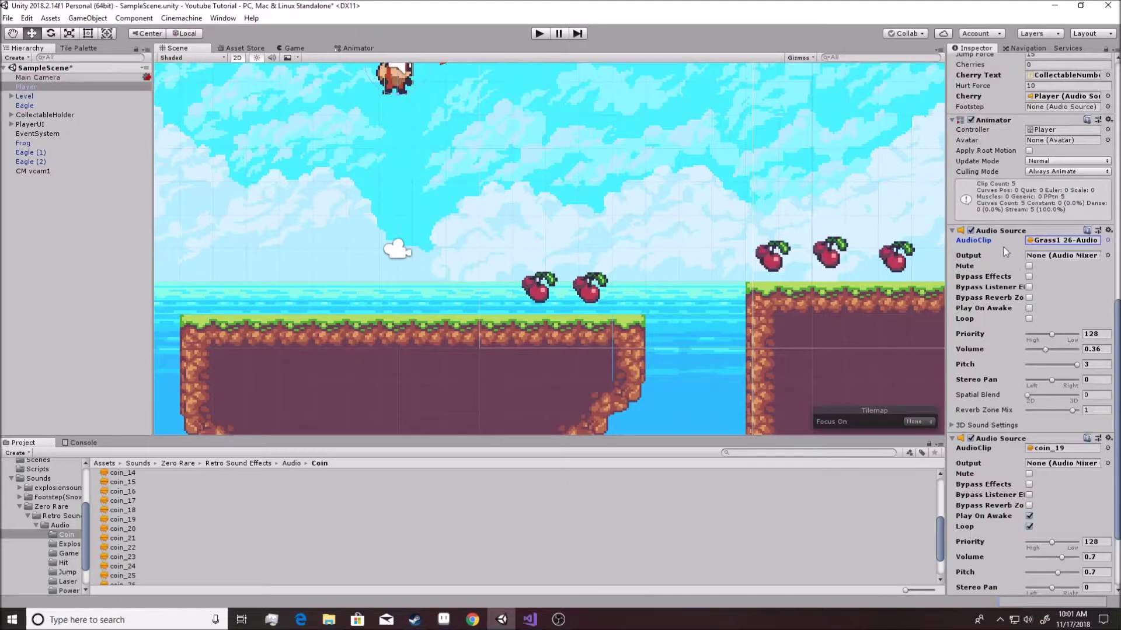
scroll(1021, 303, "up", 4)
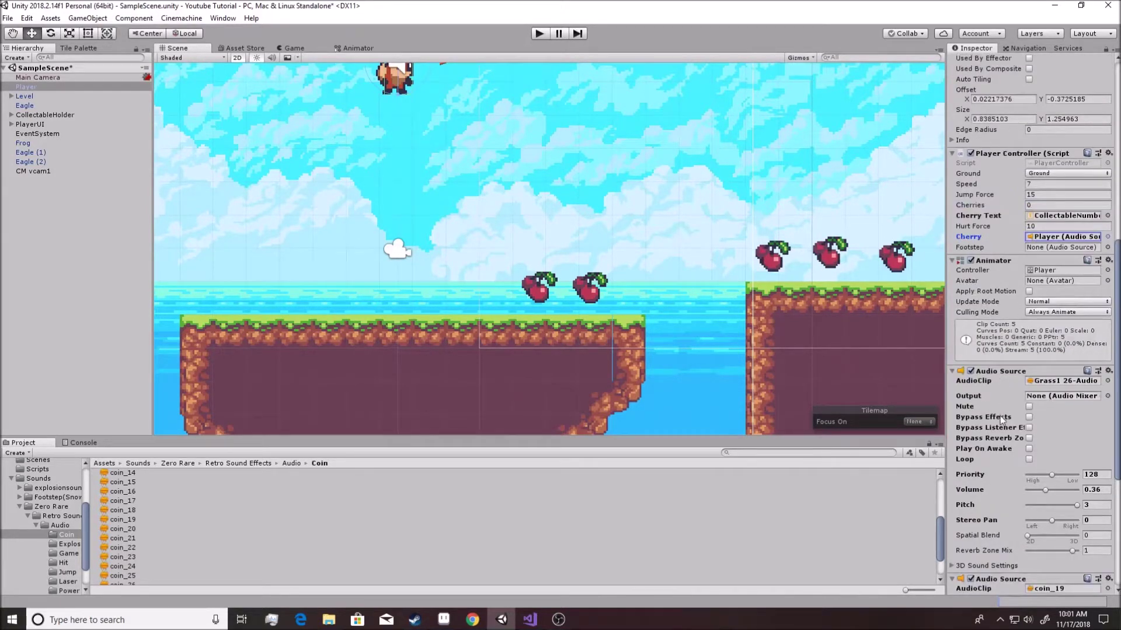
scroll(1000, 416, "down", 3)
left_click_drag(999, 472, 1058, 134)
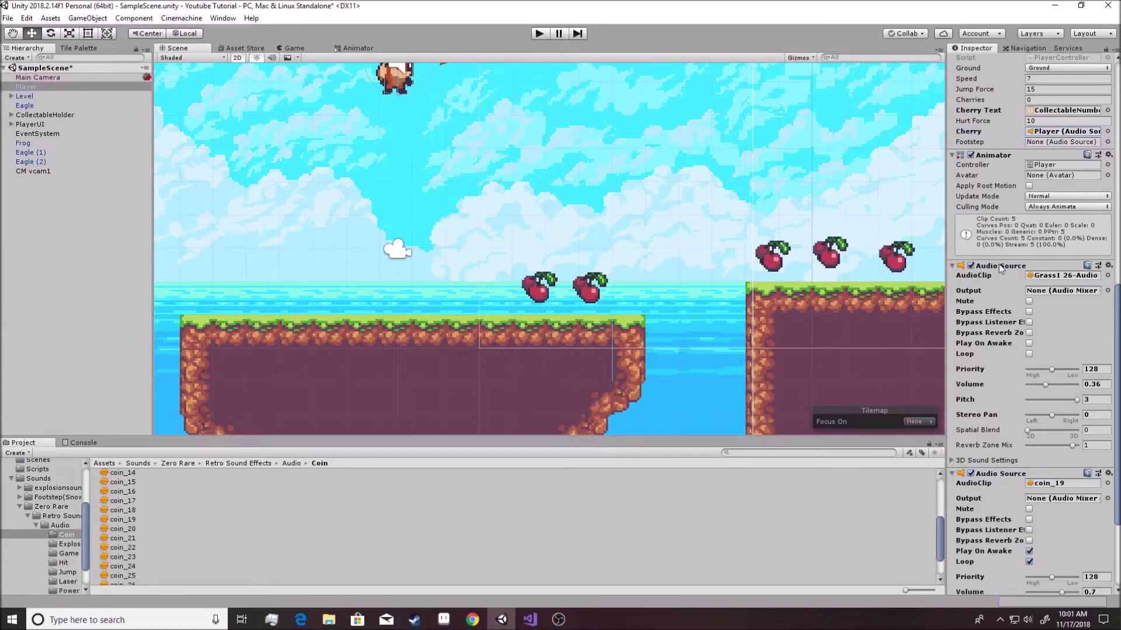
left_click_drag(1000, 268, 1057, 142)
- Playtest, turning off Play On Awake and Loop on the coin_19 source
left_click(539, 34)
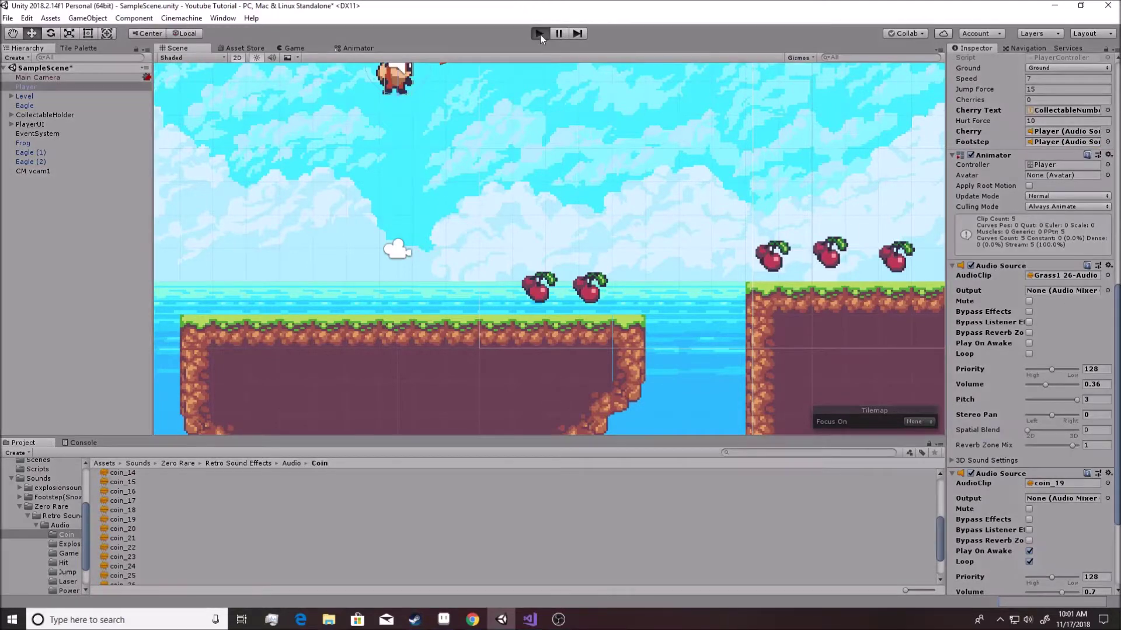
scroll(1060, 478, "down", 5)
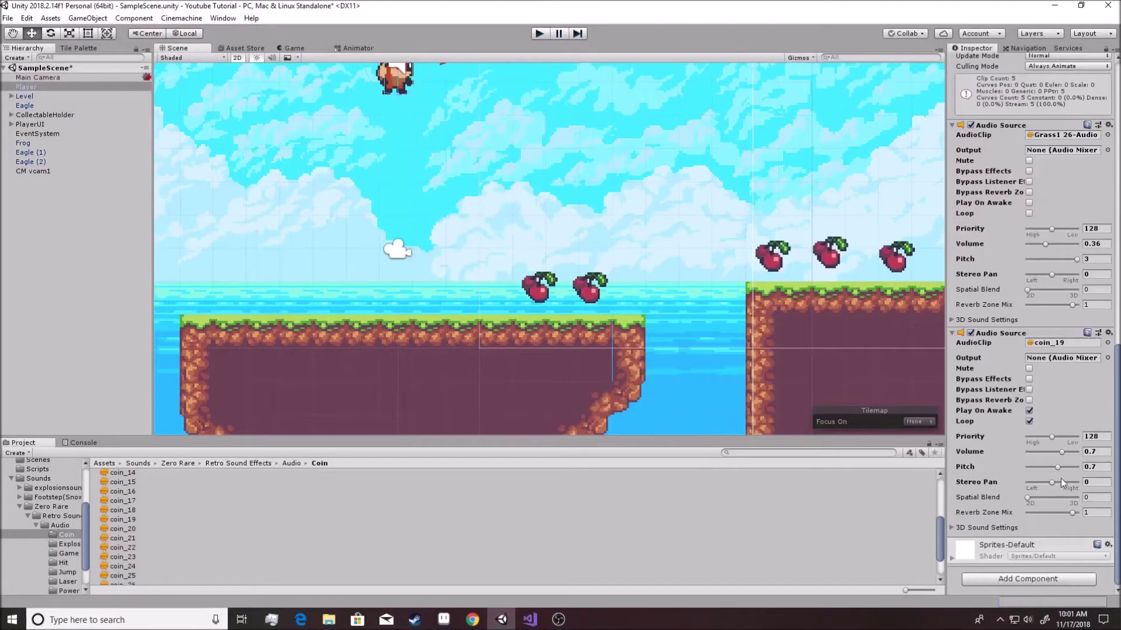
left_click(1028, 411)
left_click(1029, 421)
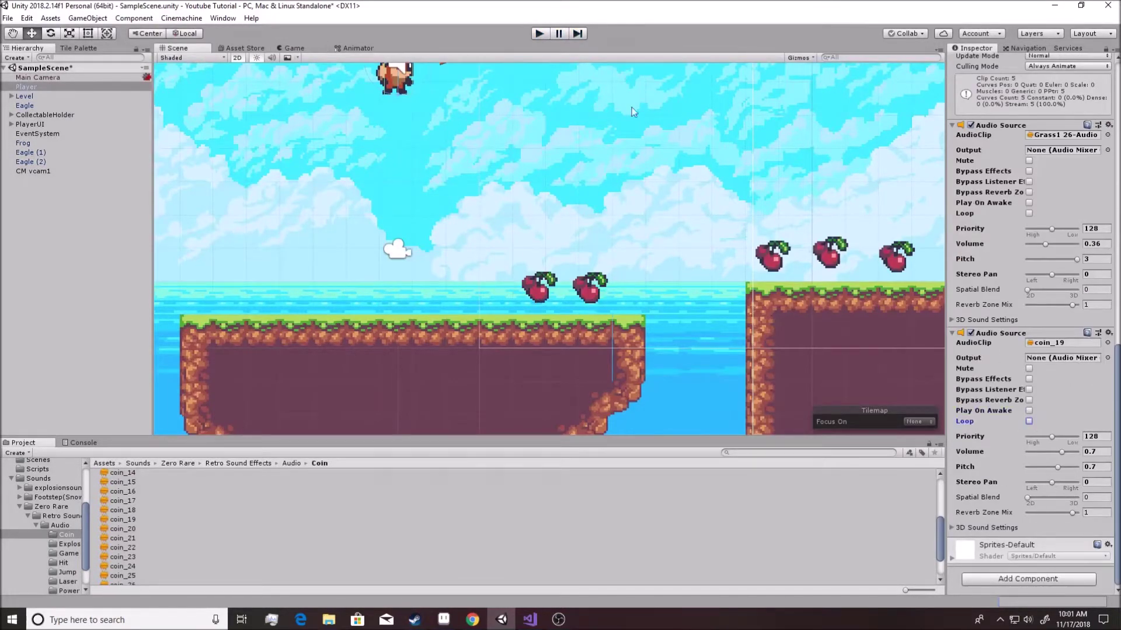
left_click(538, 34)
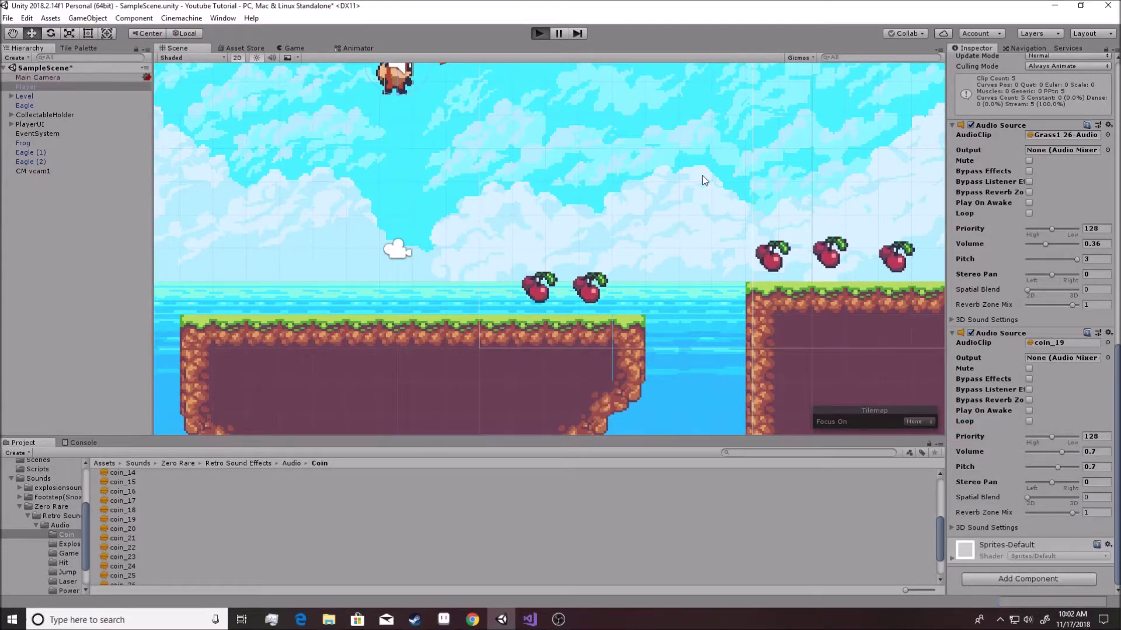
- Run and jump the fox across the platforms, collecting cherries until the counter reads 16, then stop play
key("Right")
key("space")
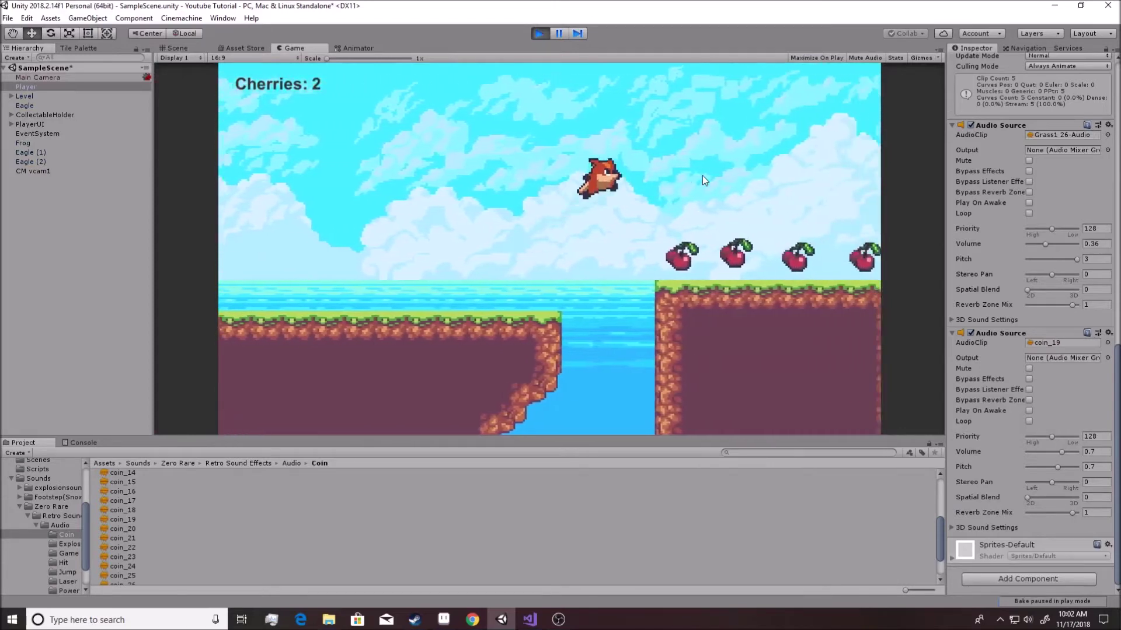
key("space")
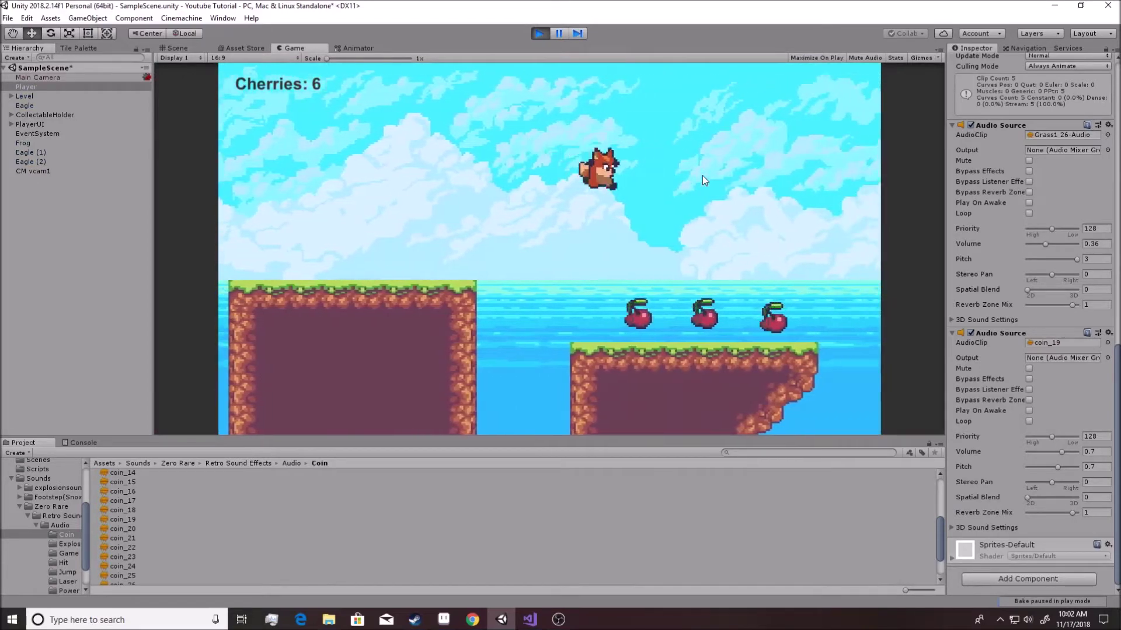
key("space")
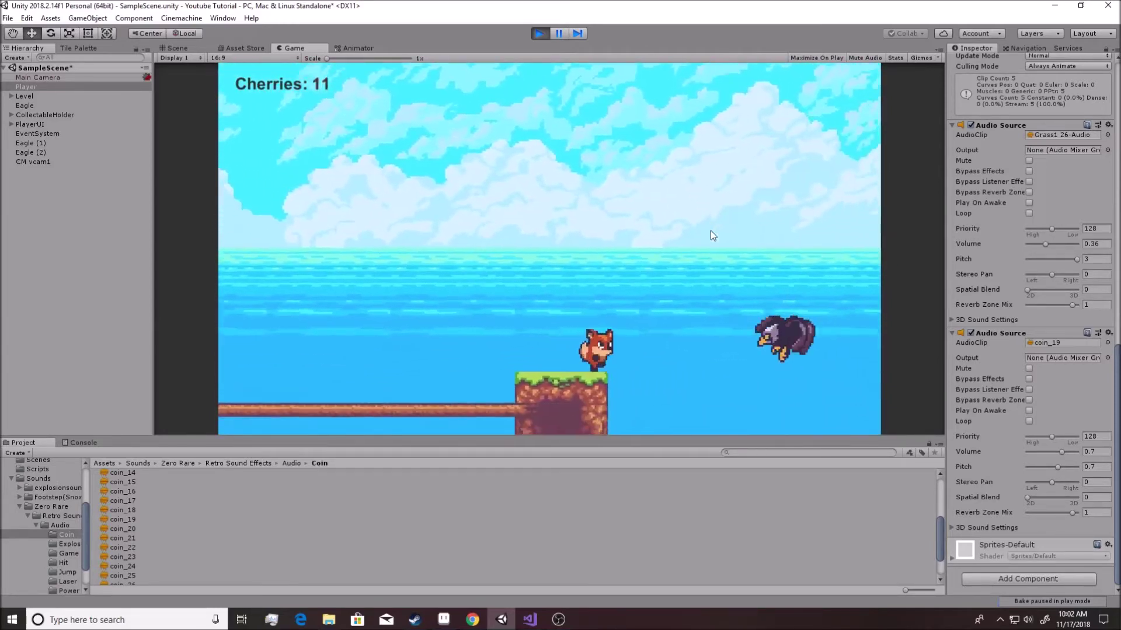
key("space")
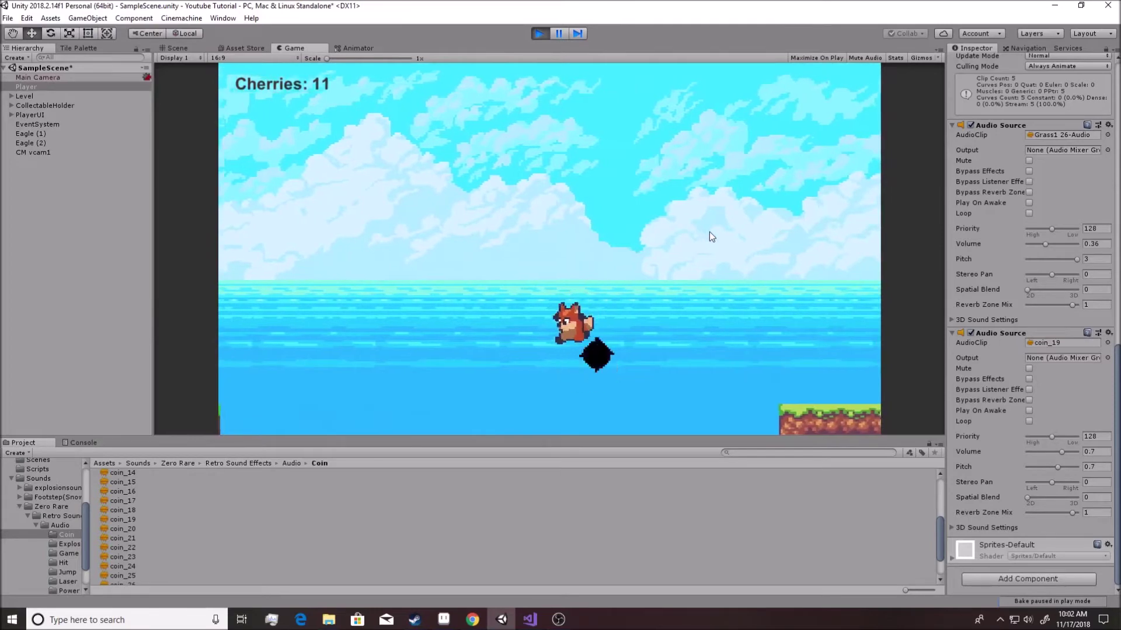
key("space")
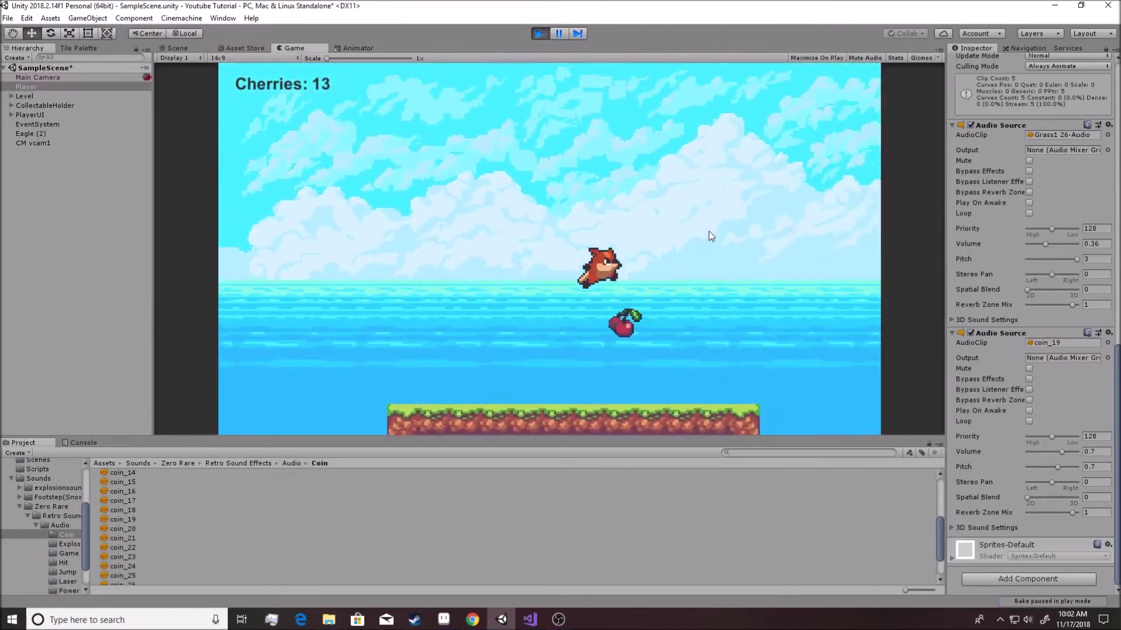
key("space")
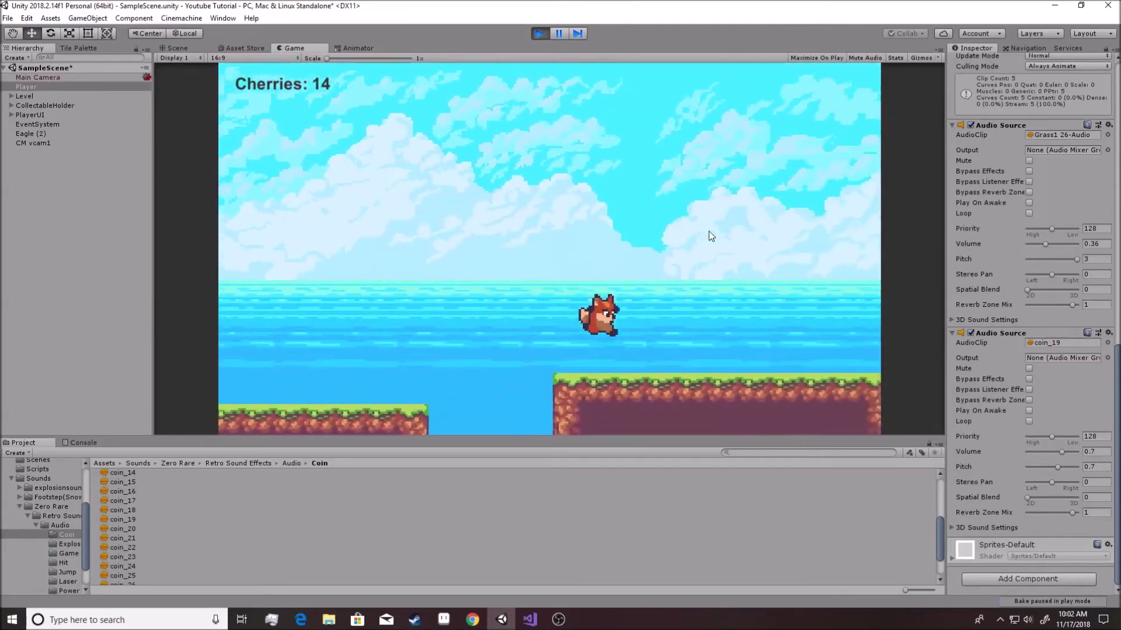
key("space")
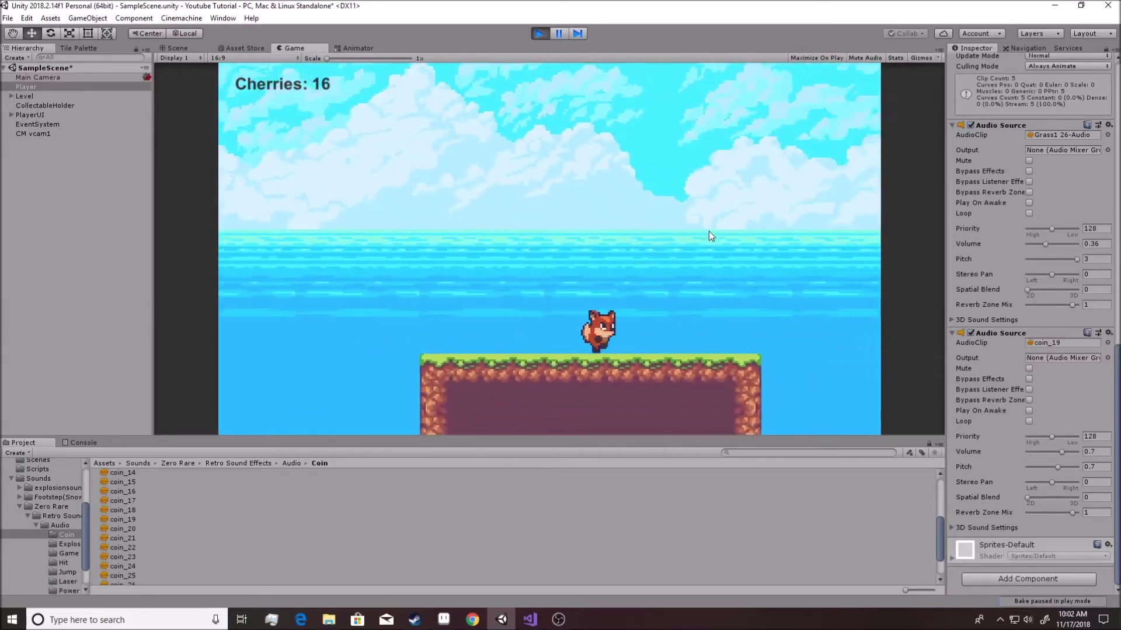
key("space")
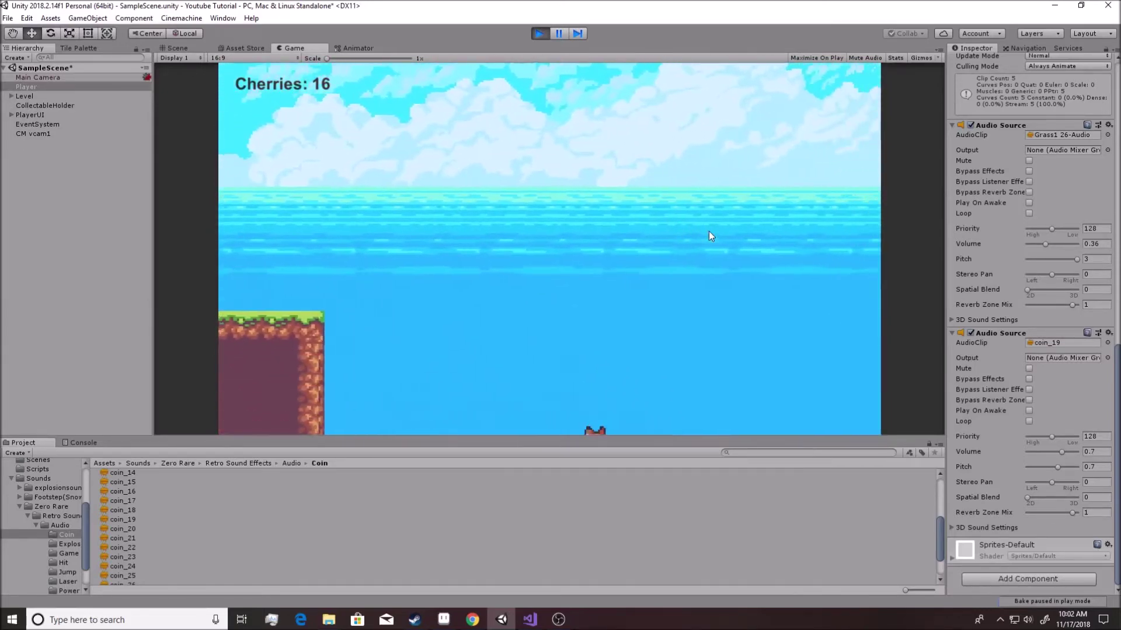
left_click(539, 33)
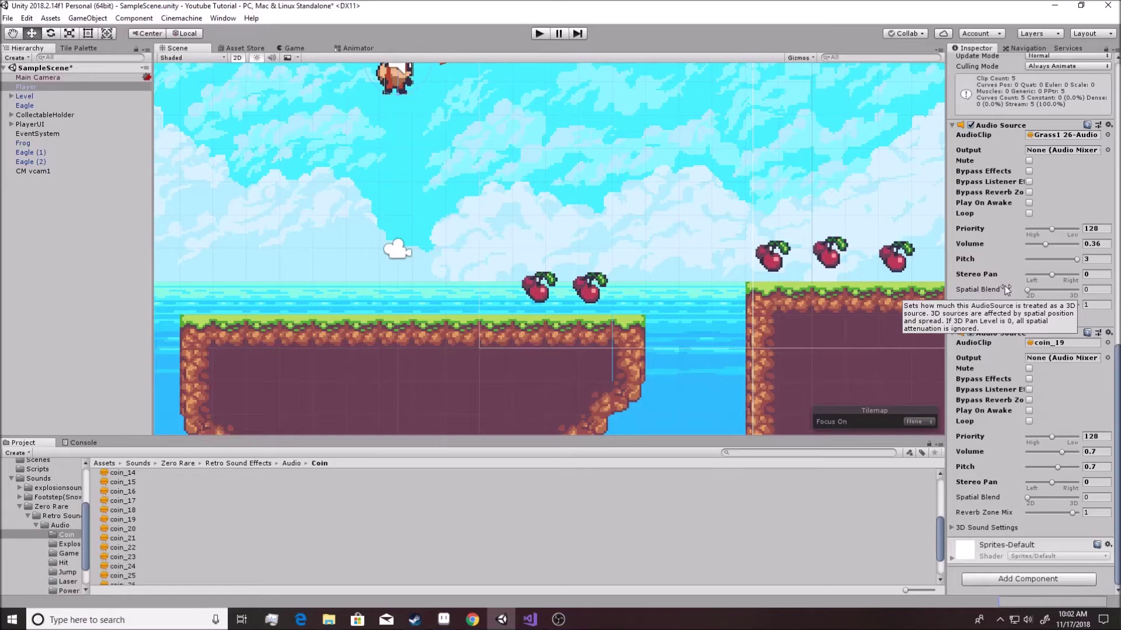
- Collapse the Player's Audio Source, Animator, Box Collider 2D, Rigidbody 2D and Sprite Renderer components
scroll(1004, 285, "up", 10)
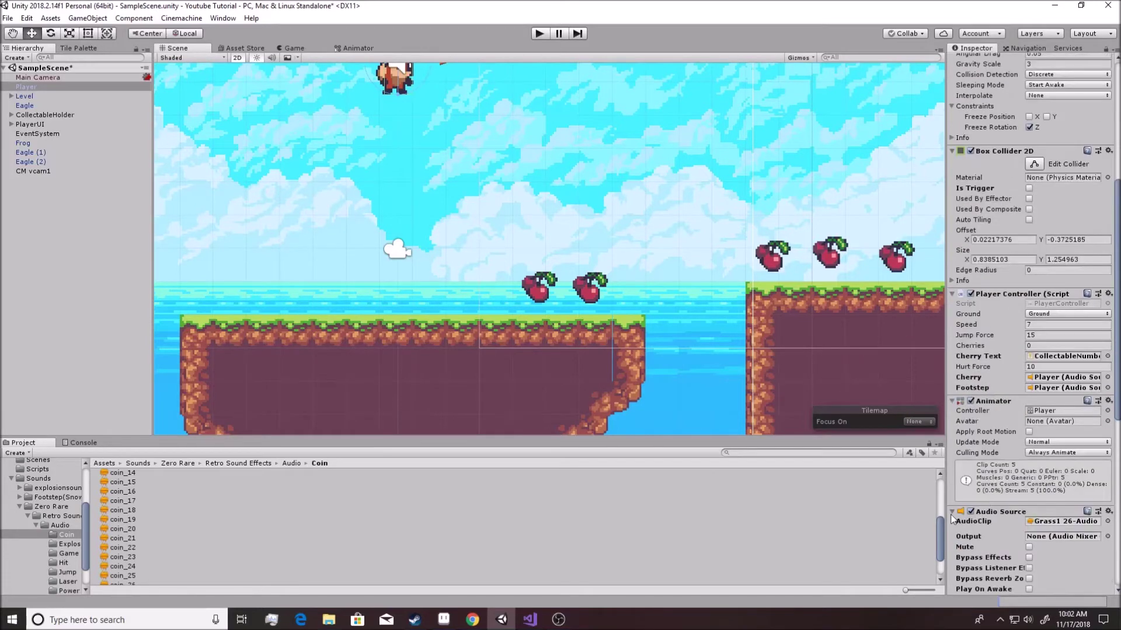
left_click(952, 513)
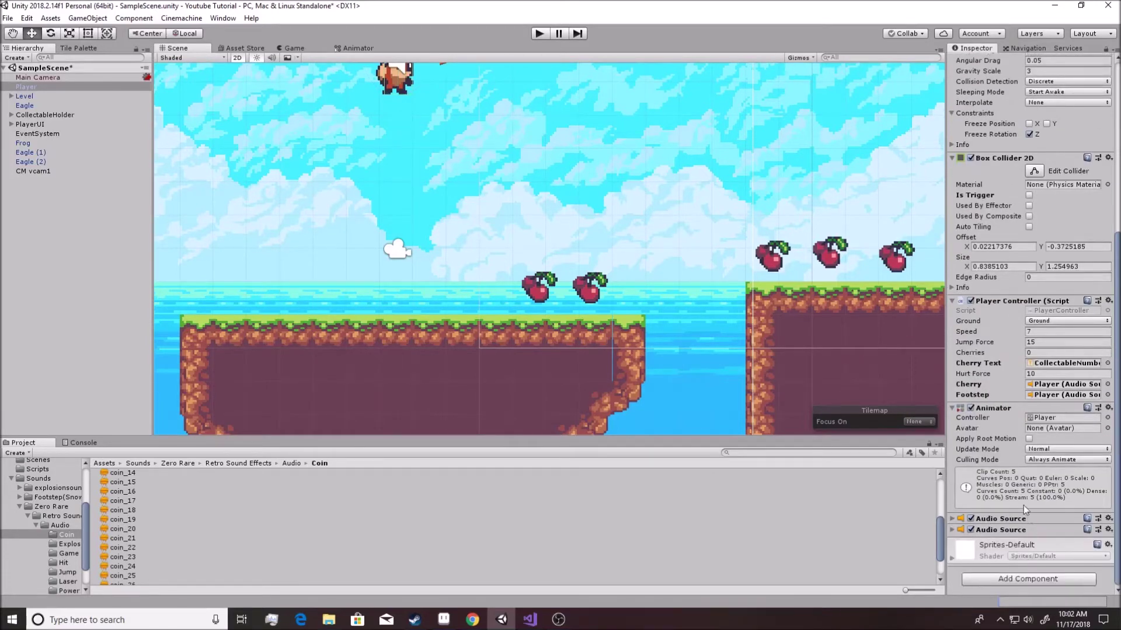
left_click(952, 408)
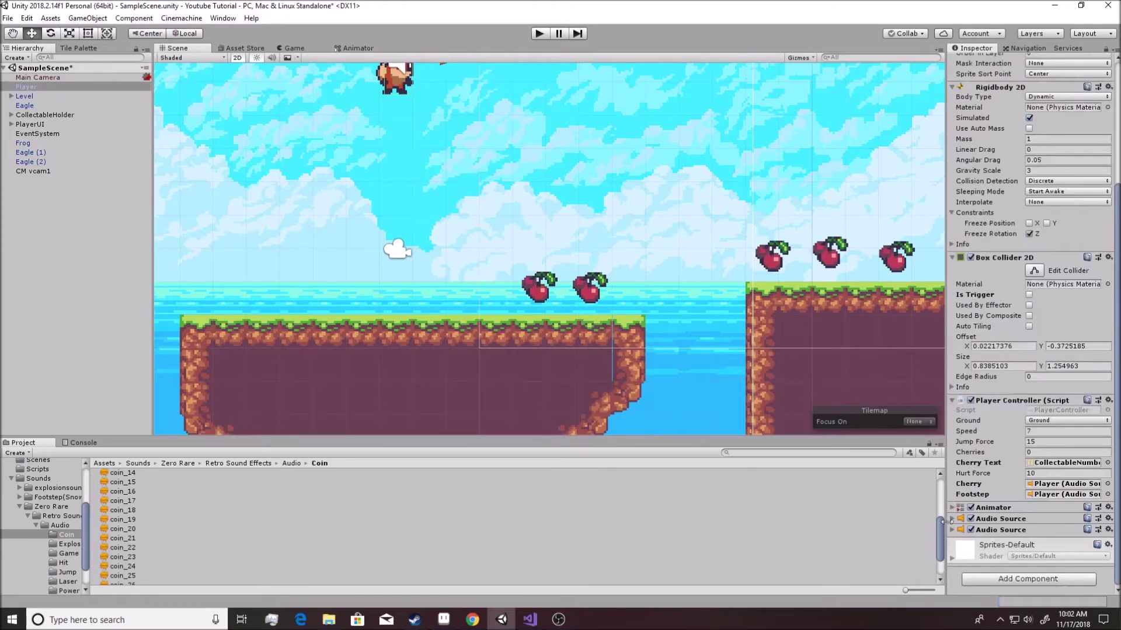
left_click(953, 258)
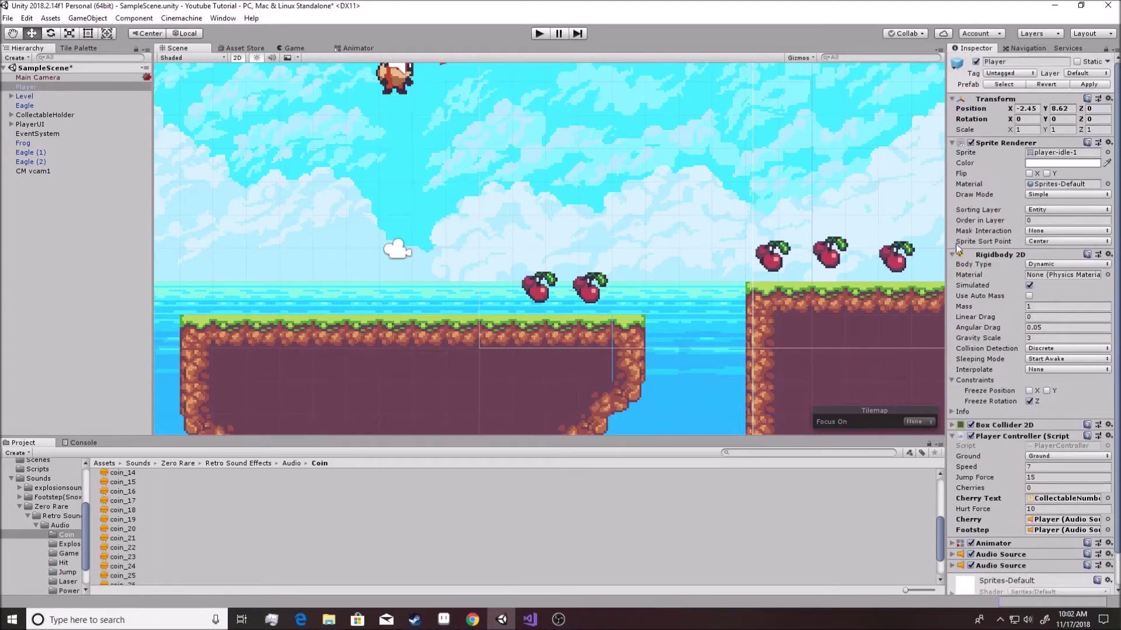
left_click(952, 255)
left_click(953, 143)
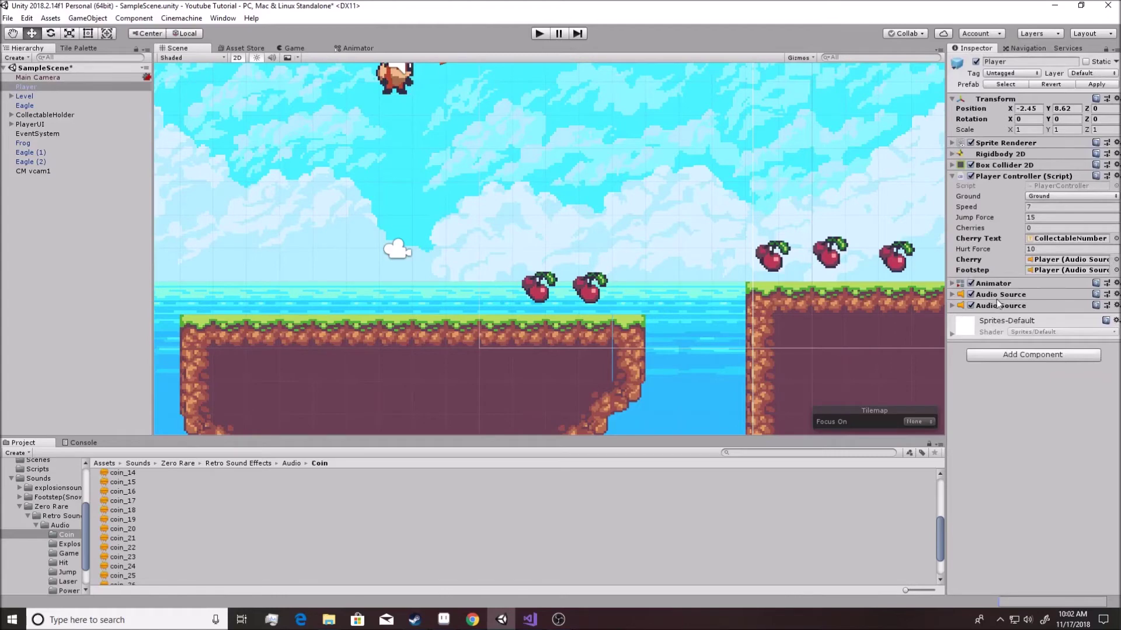
left_click(953, 295)
left_click(953, 295)
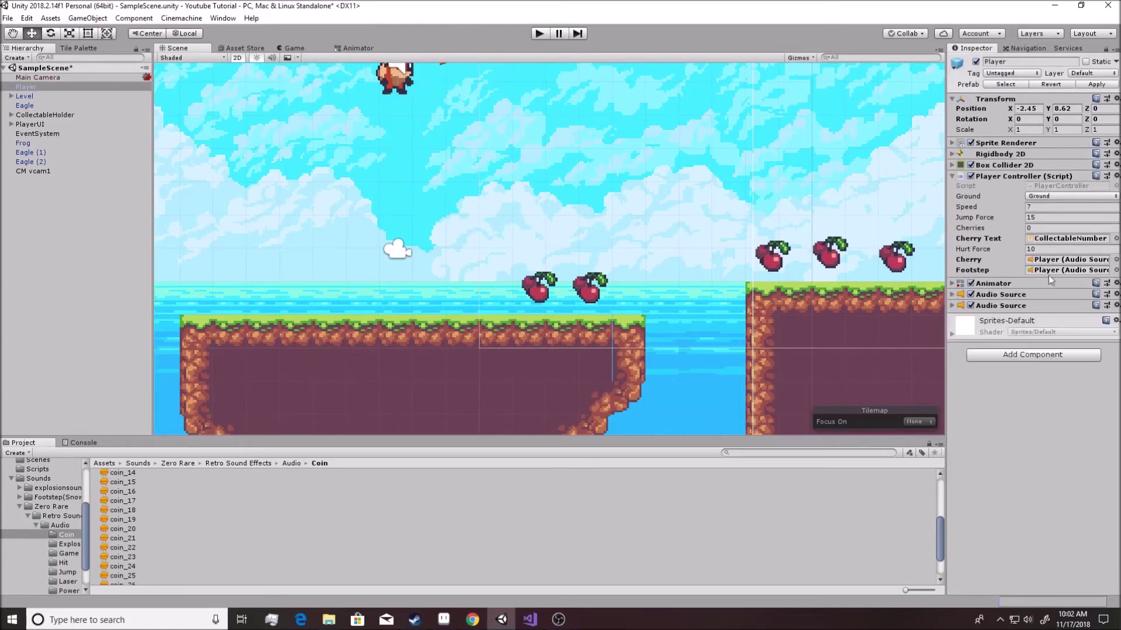